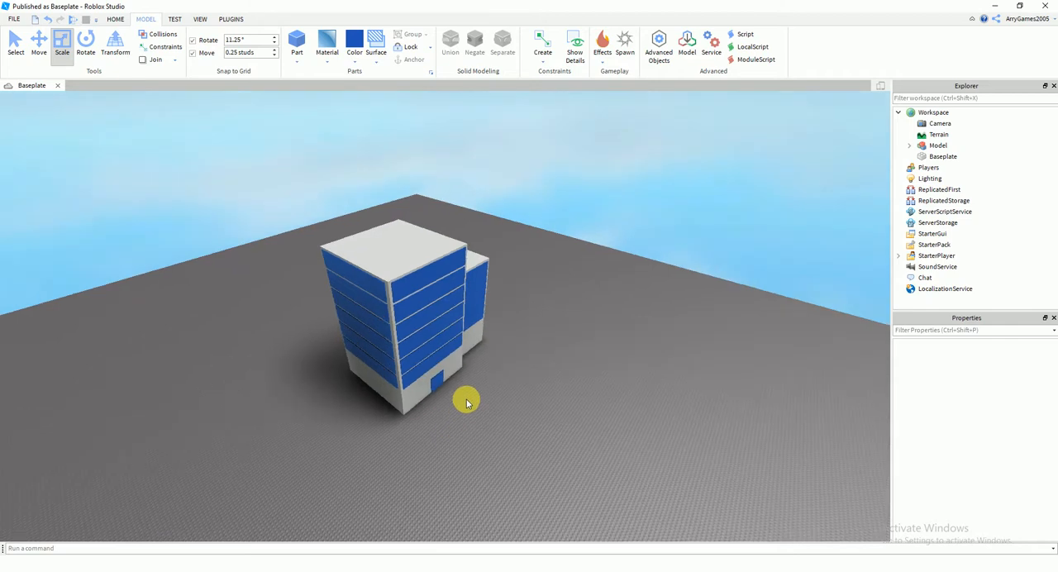
pyautogui.press('w')
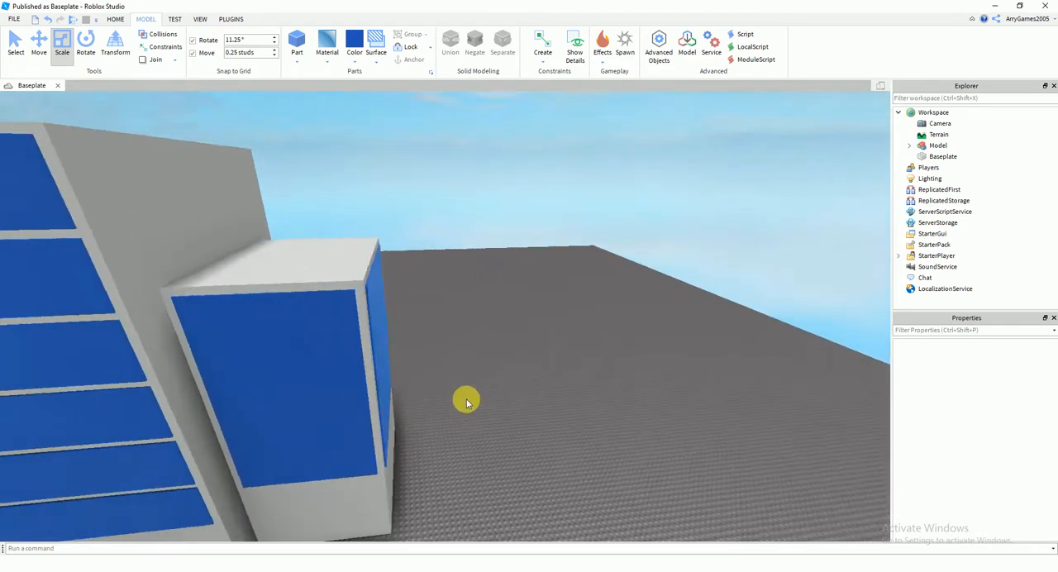
# Examine the finished blue-and-grey reference building from several sides
pyautogui.press('d')
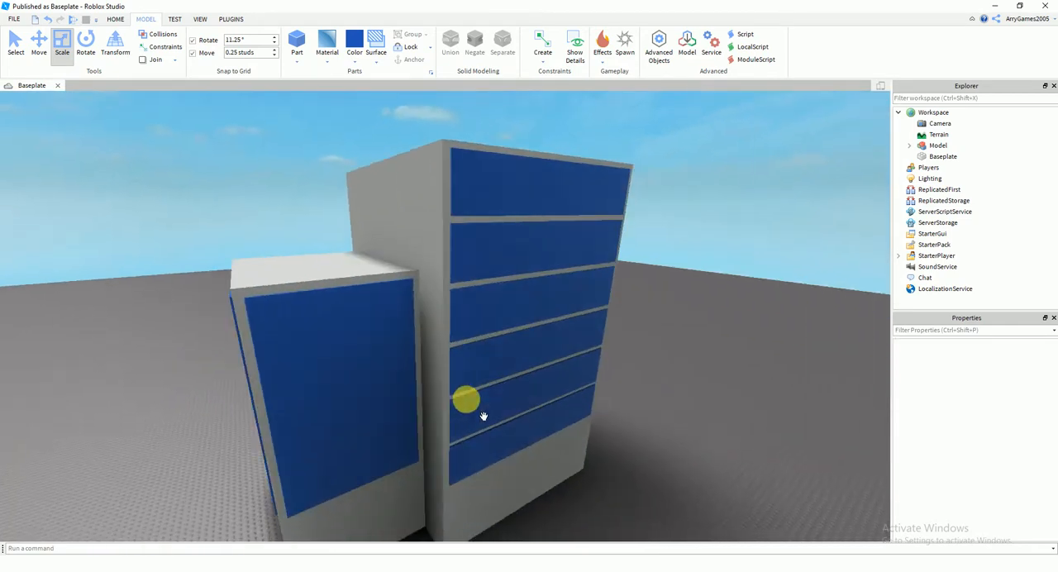
pyautogui.press('d')
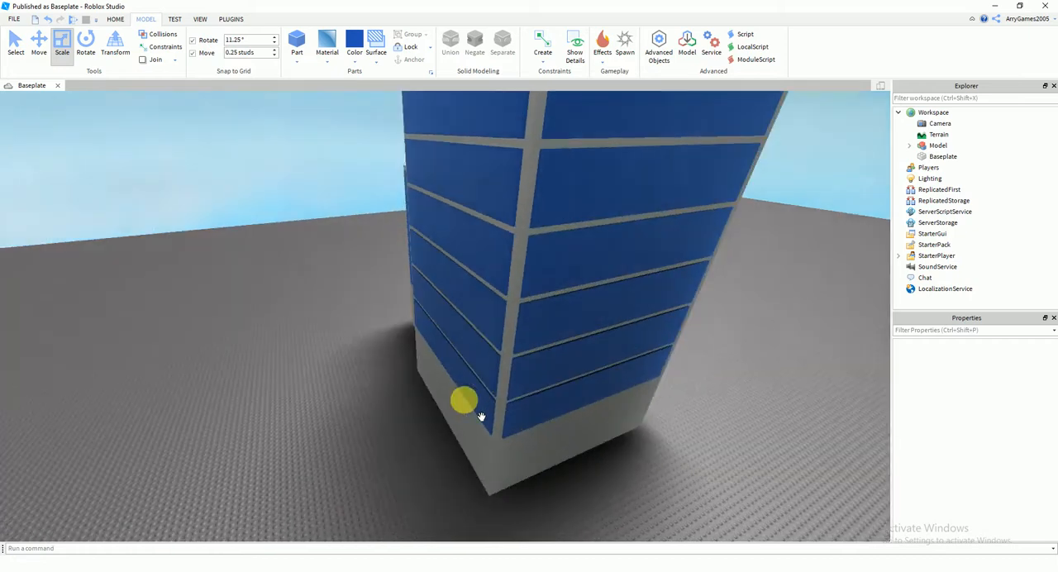
pyautogui.press('s')
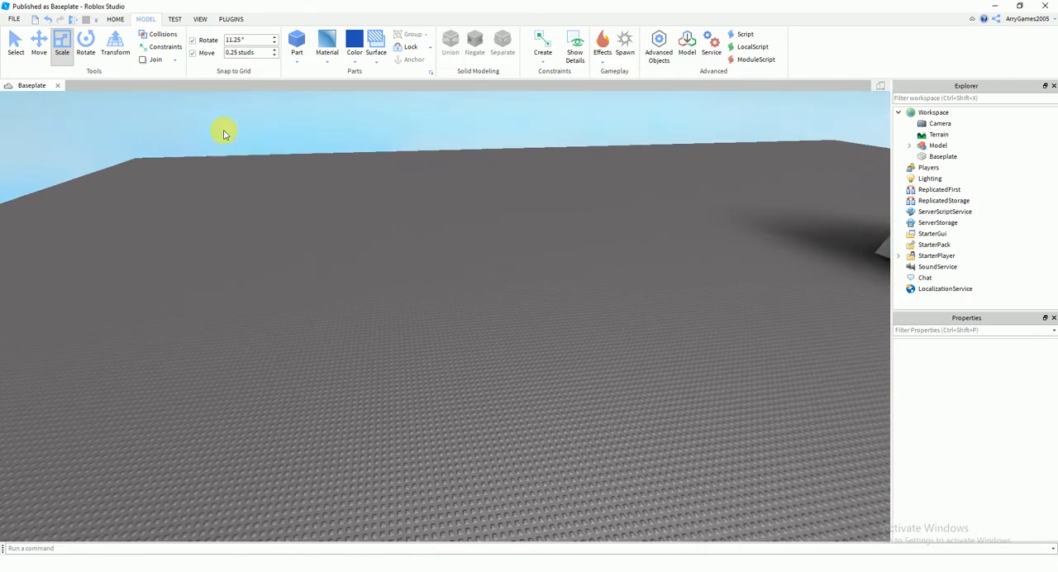
# Hide the Explorer and Properties windows
pyautogui.click(1053, 86)
pyautogui.click(1049, 86)
pyautogui.moveTo(591, 289); pyautogui.dragTo(592, 293, button='right')
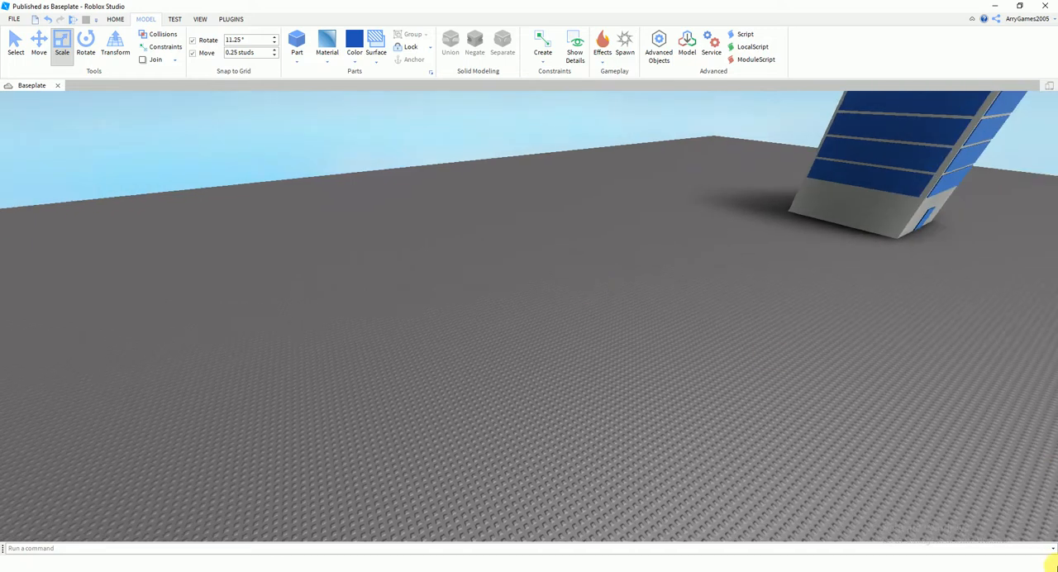
pyautogui.moveTo(625, 356); pyautogui.dragTo(582, 331, button='right')
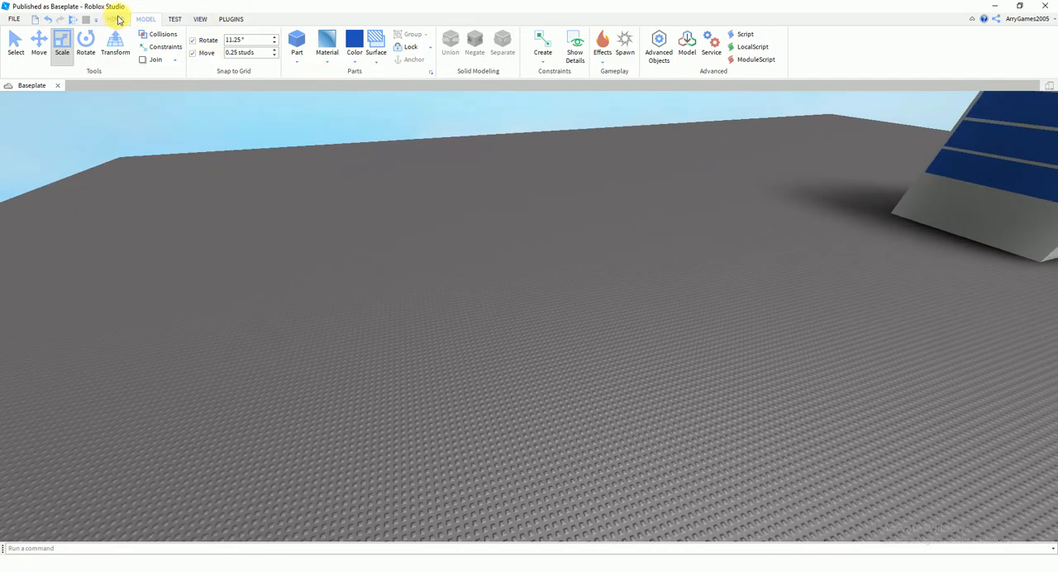
# Show the Properties and Explorer windows
pyautogui.click(197, 19)
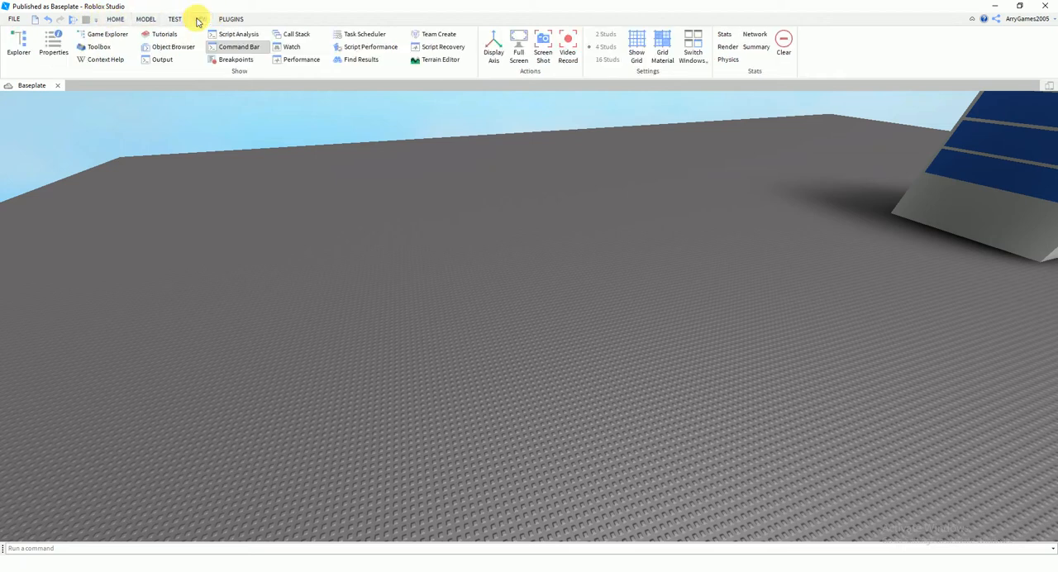
pyautogui.click(56, 43)
pyautogui.click(18, 41)
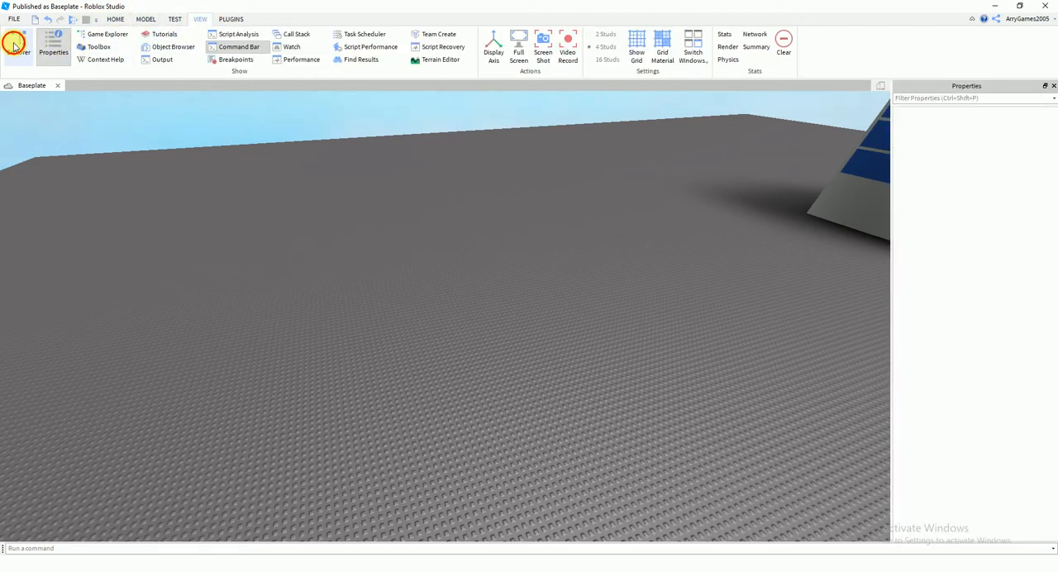
# Display the Toolbox of ready-made models and close it again
pyautogui.click(98, 47)
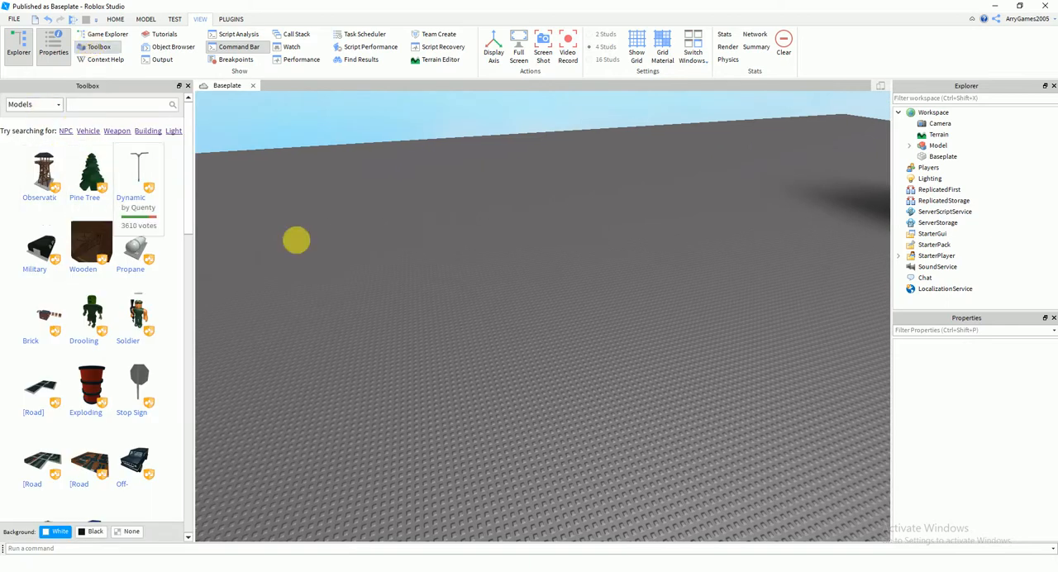
pyautogui.moveTo(407, 299); pyautogui.dragTo(405, 298, button='right')
pyautogui.moveTo(356, 263); pyautogui.dragTo(383, 283, button='right')
pyautogui.click(188, 86)
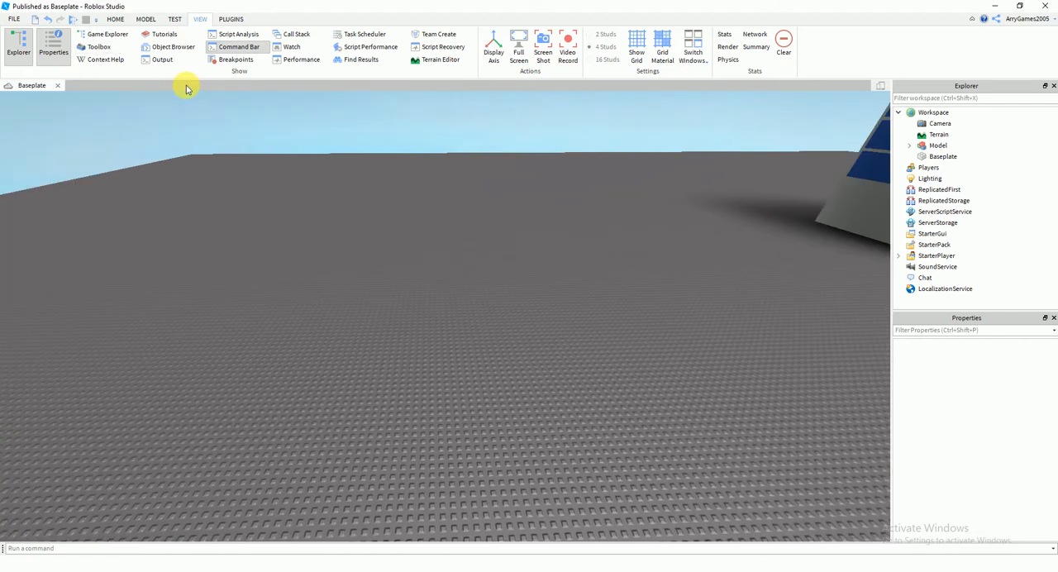
# Insert a new Block part on an empty area of the baseplate near the building
pyautogui.click(145, 19)
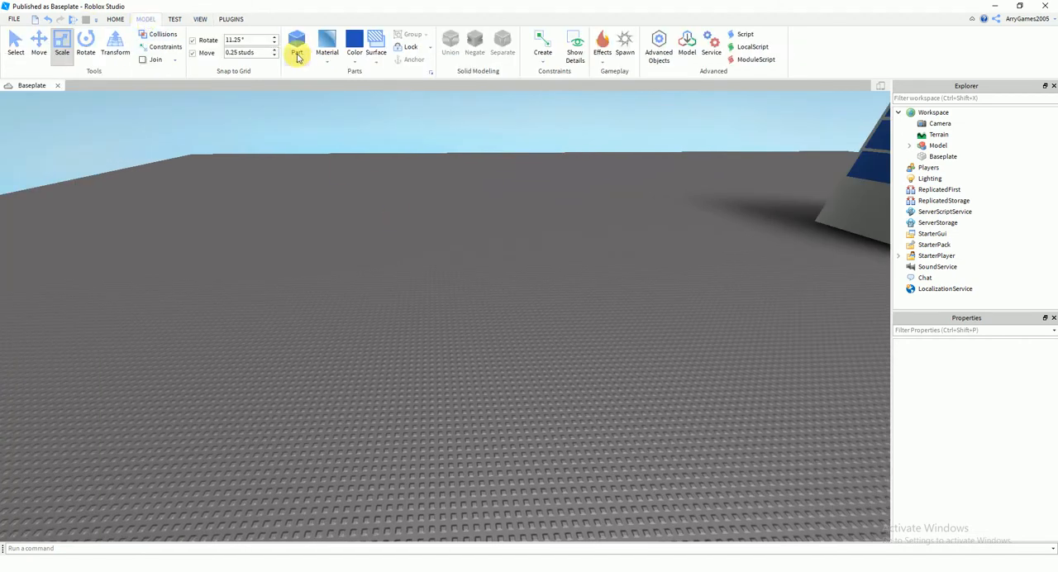
pyautogui.moveTo(482, 265); pyautogui.dragTo(484, 266, button='right')
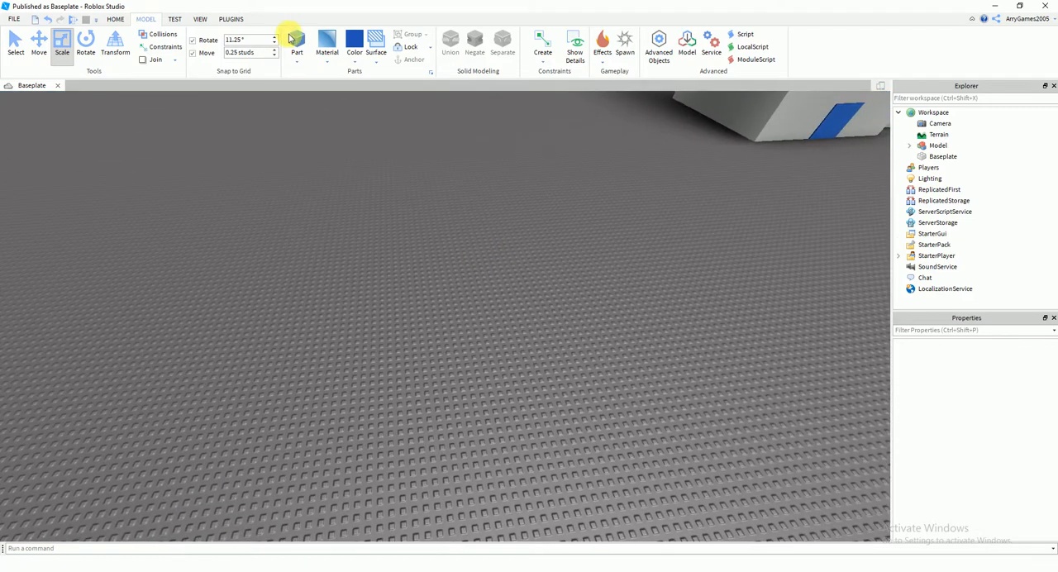
pyautogui.click(304, 66)
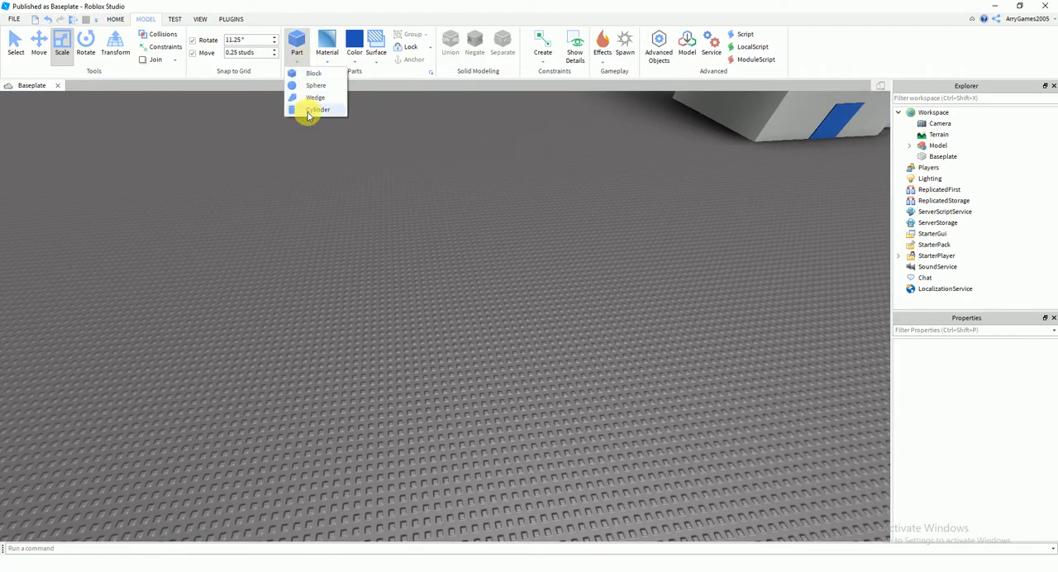
pyautogui.click(300, 39)
pyautogui.click(294, 65)
pyautogui.click(307, 74)
pyautogui.scroll(5, 432, 224)
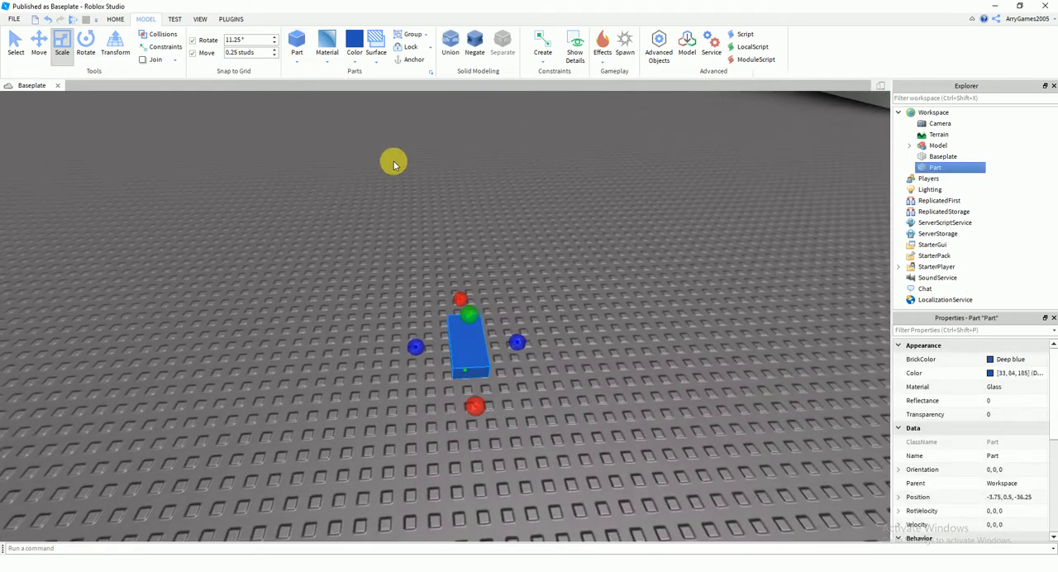
# Change the new block's material to SmoothPlastic
pyautogui.click(325, 47)
pyautogui.click(351, 314)
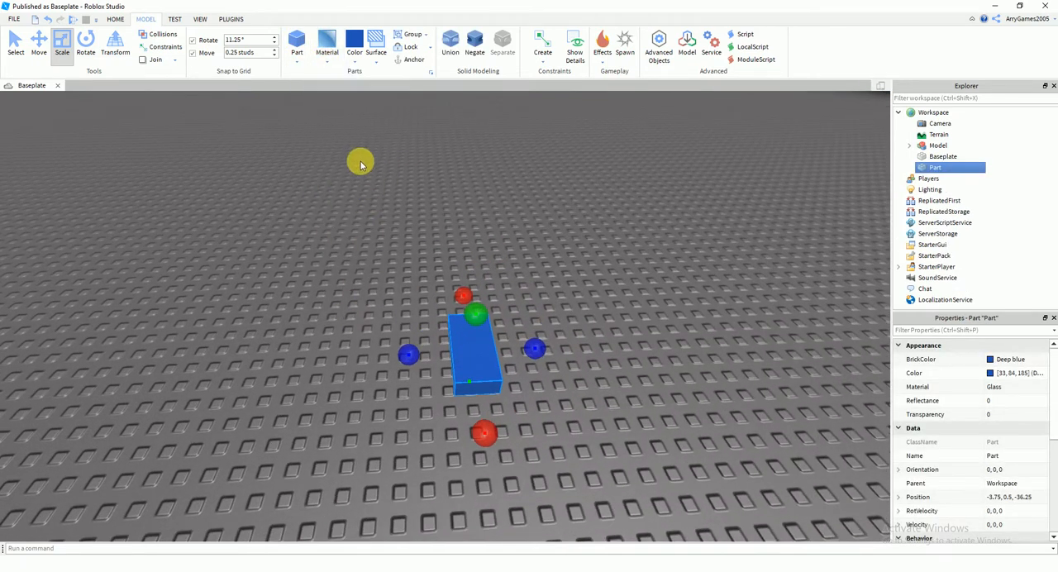
pyautogui.click(328, 66)
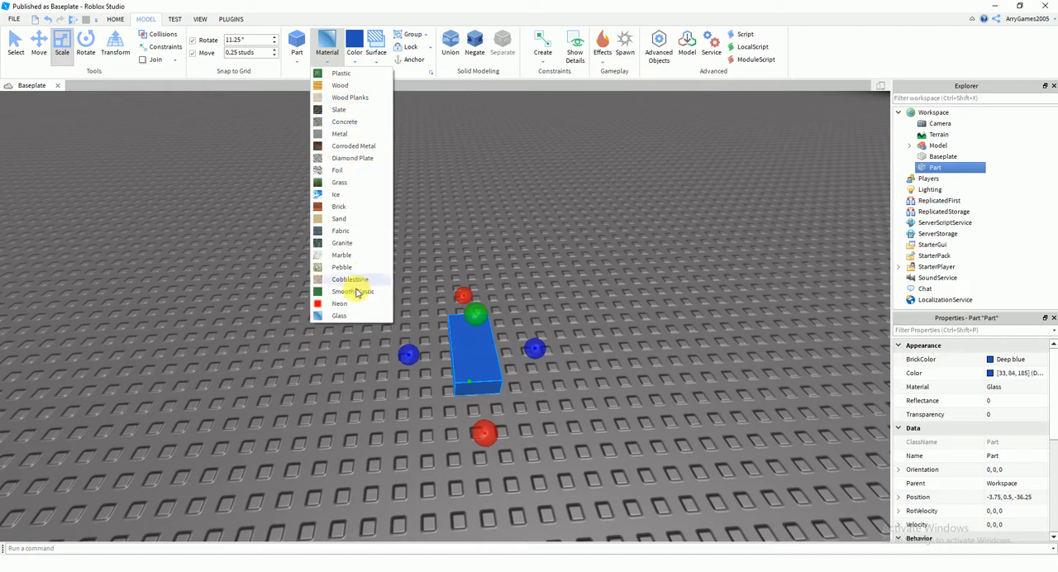
pyautogui.click(350, 294)
# Colour the new block Quill grey and deselect it
pyautogui.click(355, 61)
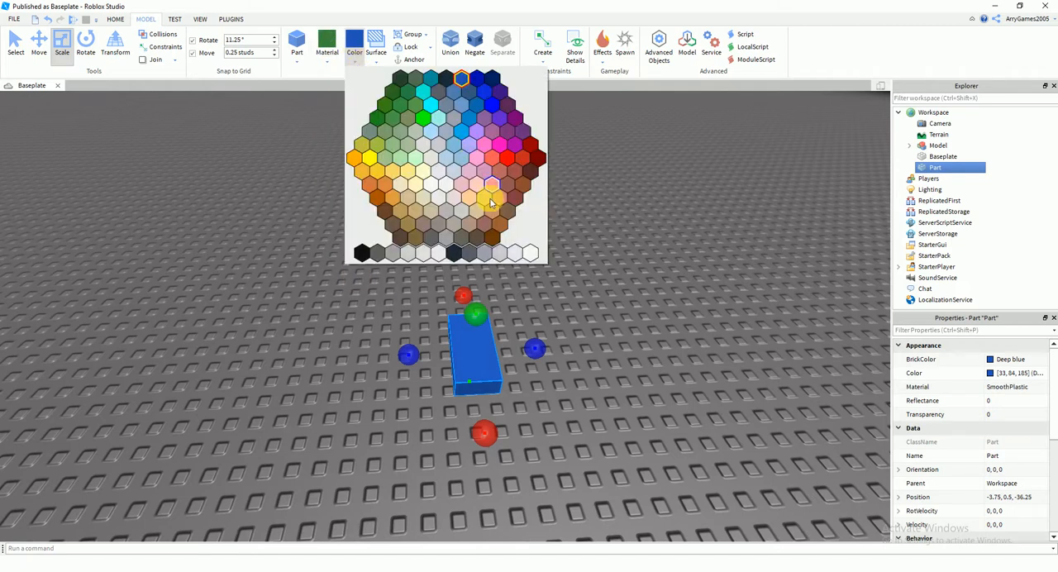
pyautogui.click(353, 63)
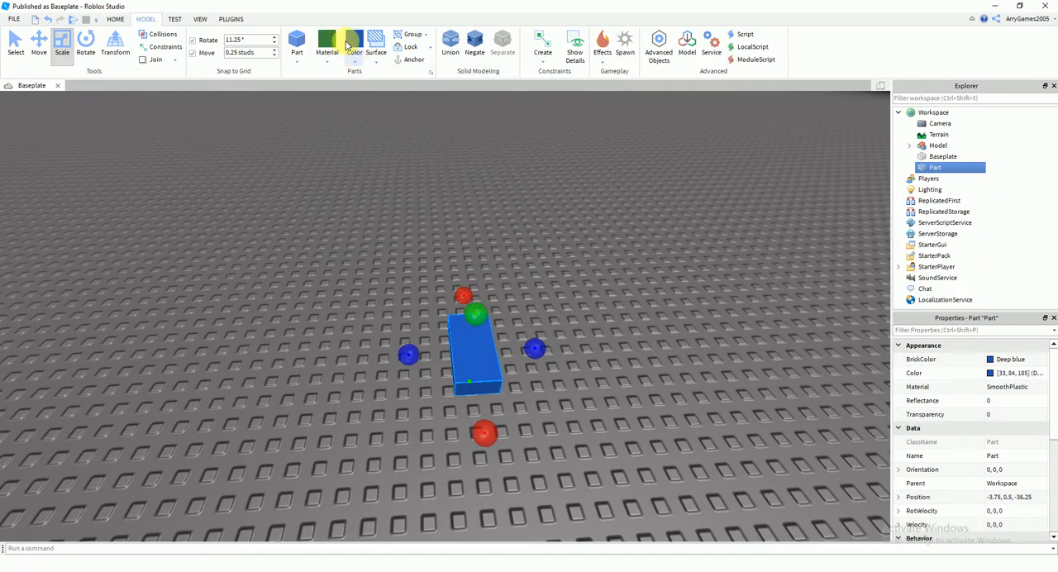
pyautogui.click(359, 65)
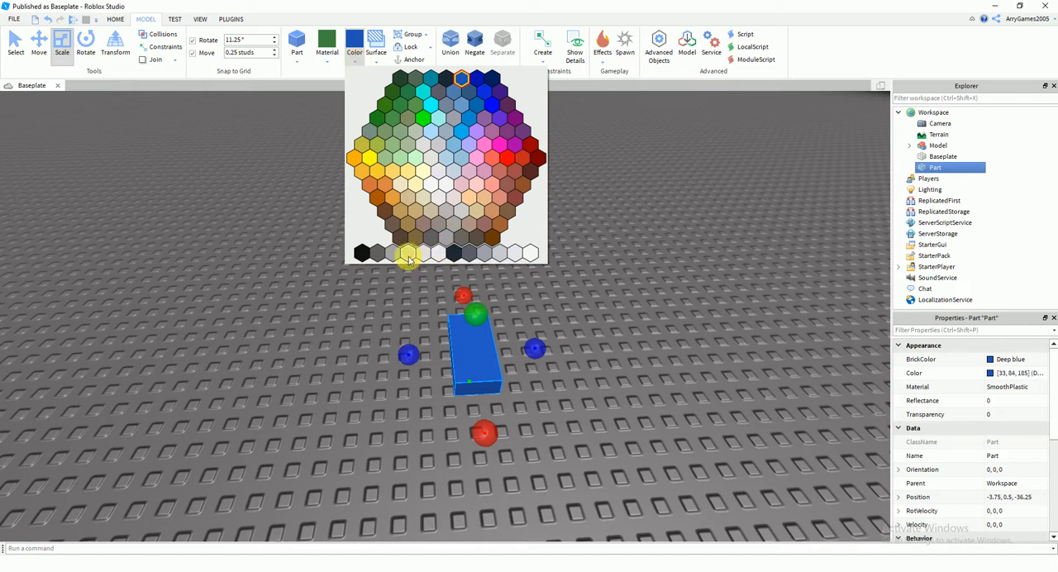
pyautogui.click(422, 255)
pyautogui.click(352, 61)
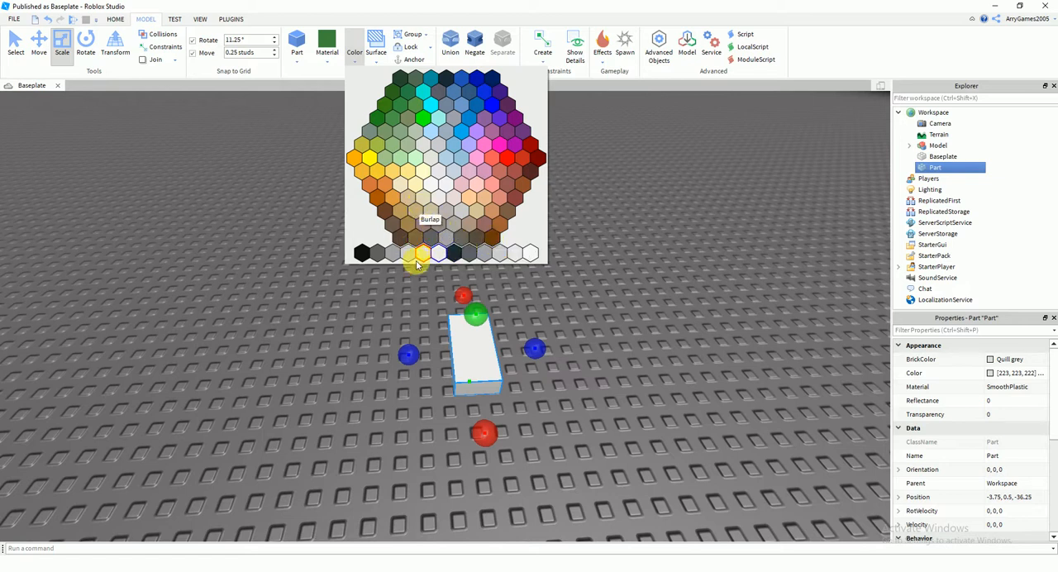
pyautogui.click(571, 303)
pyautogui.click(611, 304)
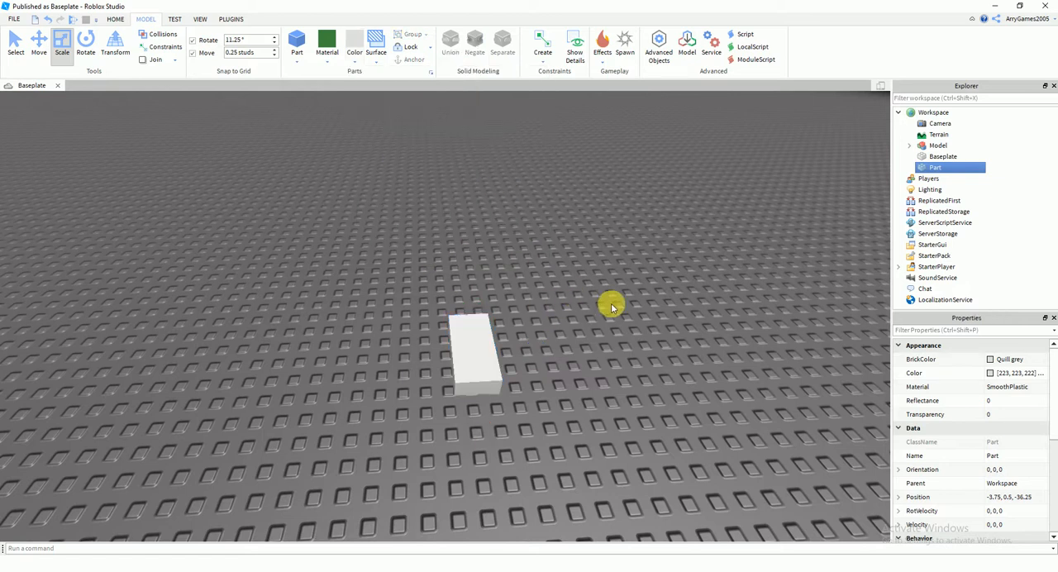
# Reselect the grey block and activate the Scale tool for it
pyautogui.scroll(3, 606, 301)
pyautogui.click(467, 306)
pyautogui.scroll(-4, 467, 306)
pyautogui.moveTo(467, 306); pyautogui.dragTo(467, 309, button='right')
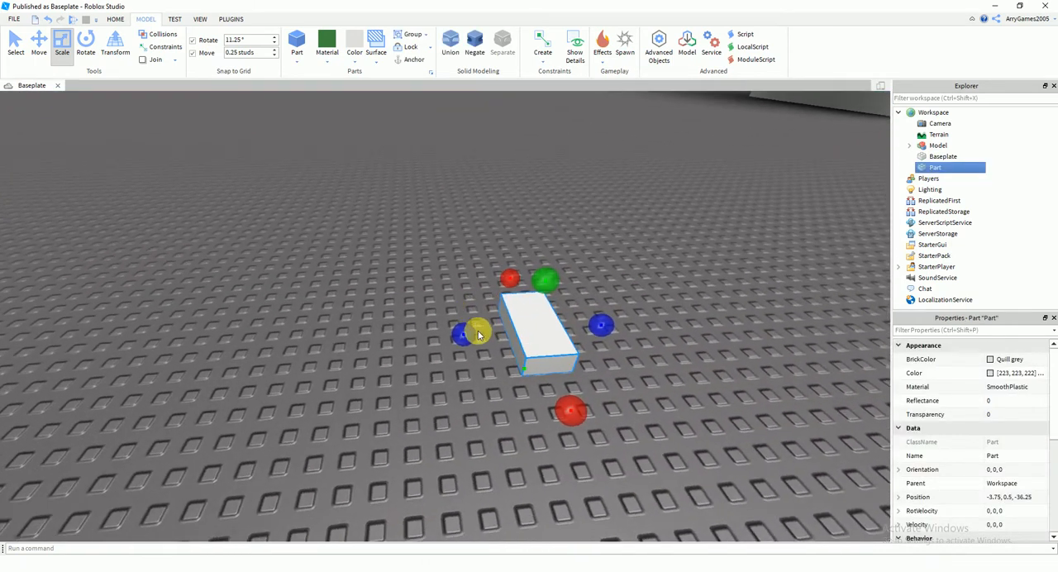
pyautogui.click(15, 40)
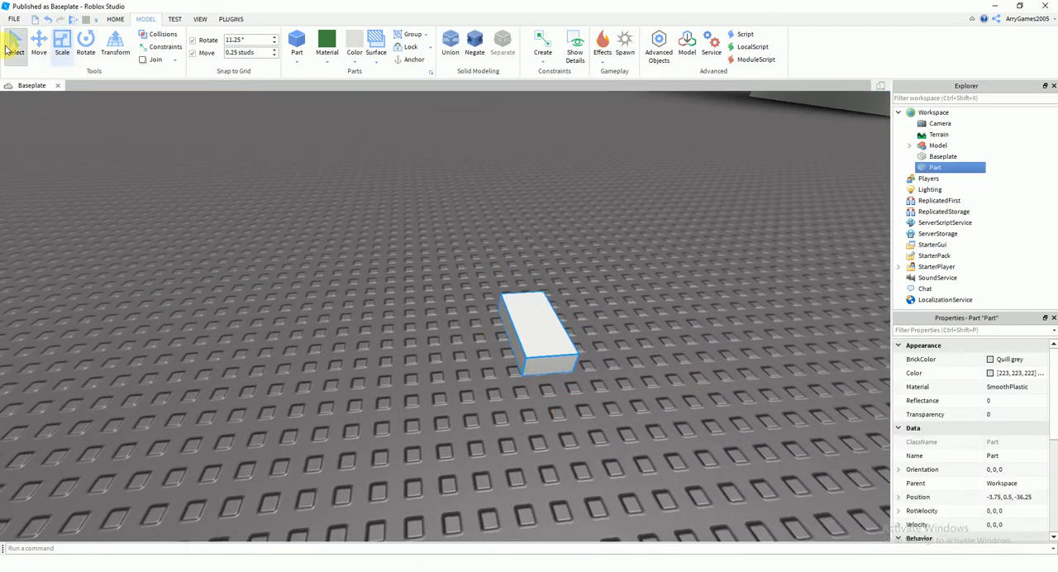
pyautogui.moveTo(467, 323); pyautogui.dragTo(467, 323, button='right')
pyautogui.scroll(2, 467, 323)
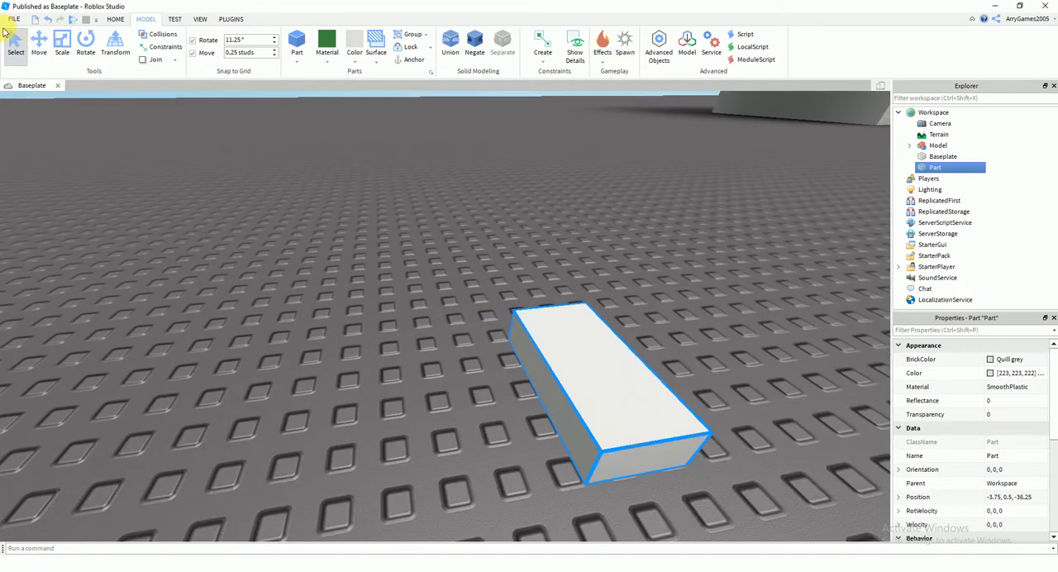
pyautogui.click(66, 41)
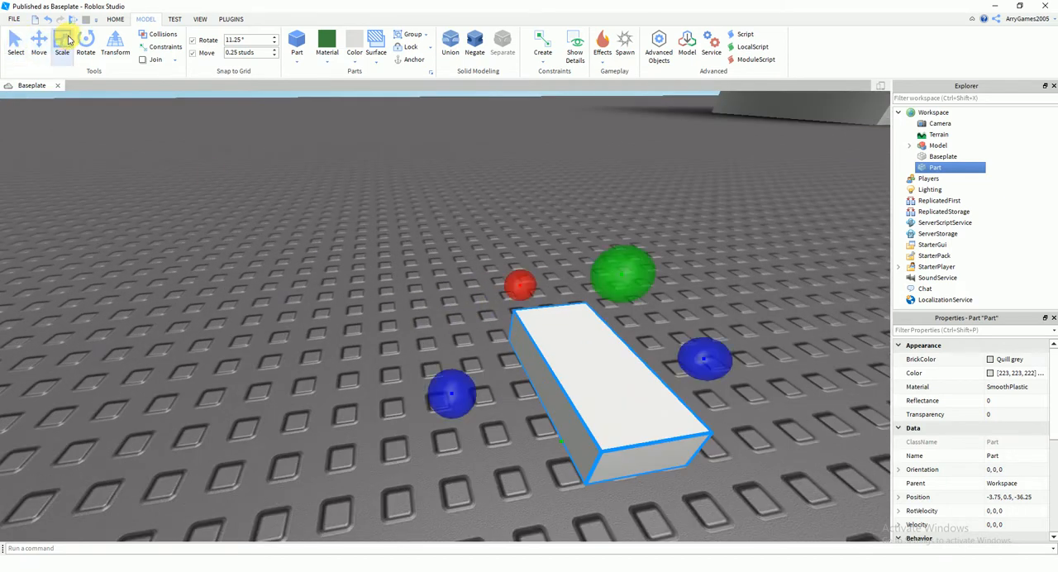
pyautogui.scroll(-5, 407, 369)
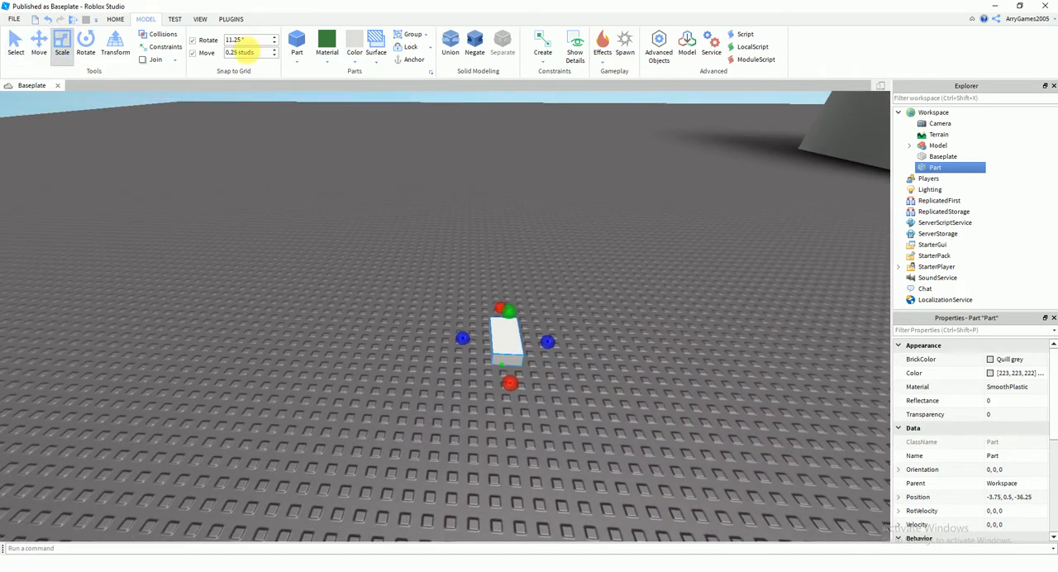
# Set the grid snapping increment for moving and resizing to 1 stud
pyautogui.click(236, 39)
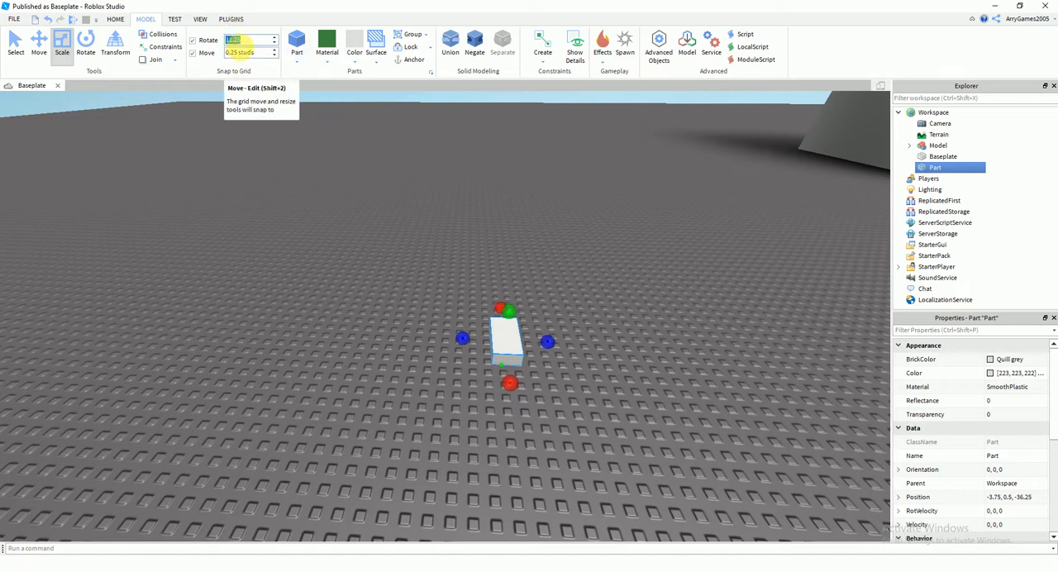
pyautogui.click(239, 52)
pyautogui.write('1')
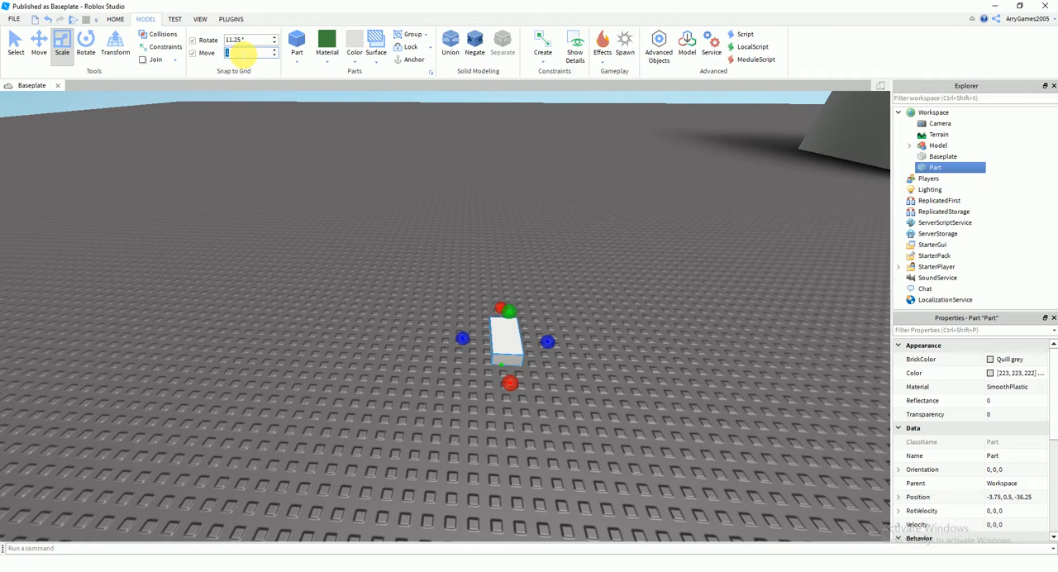
# Widen the grey block sideways in 1-stud increments and check its edge against the baseplate studs
pyautogui.scroll(3, 273, 193)
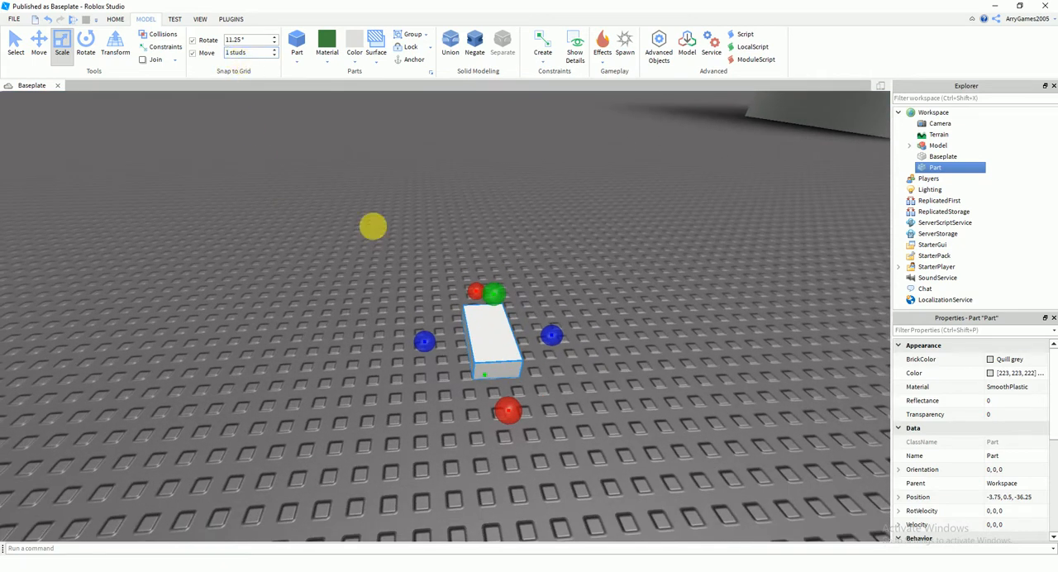
pyautogui.moveTo(445, 353); pyautogui.dragTo(319, 350)
pyautogui.scroll(5, 402, 427)
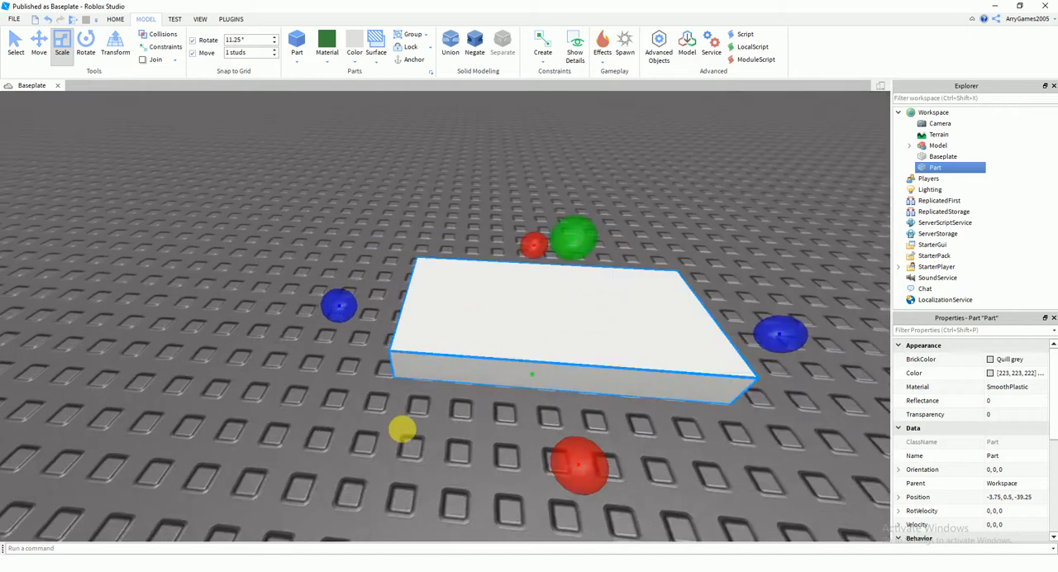
pyautogui.click(425, 441)
pyautogui.scroll(3, 425, 443)
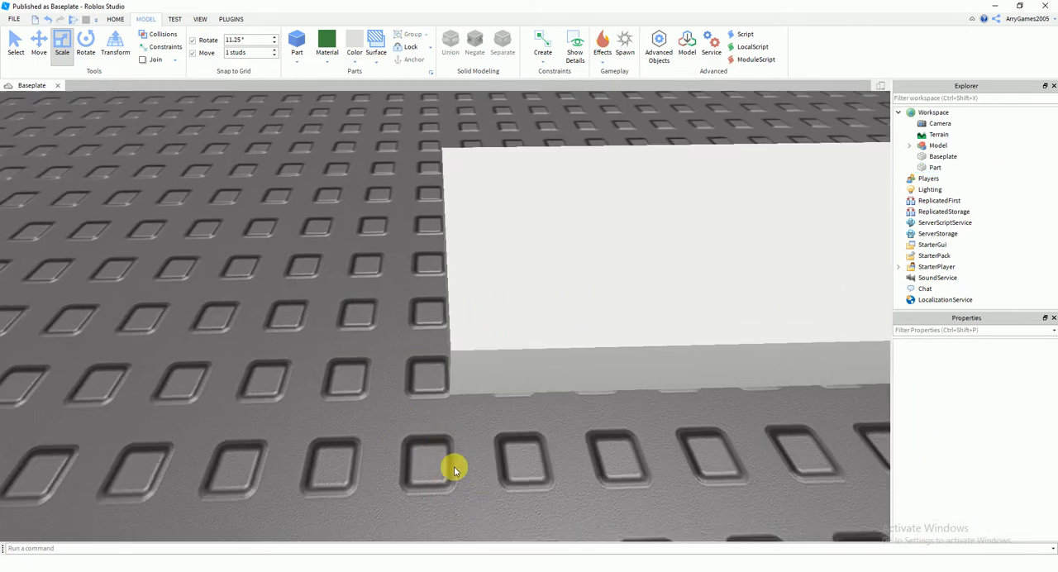
# Move the grey block slightly across the baseplate and set the move snapping increment to 0.25 studs
pyautogui.scroll(-8, 454, 469)
pyautogui.click(401, 321)
pyautogui.moveTo(446, 333); pyautogui.dragTo(354, 310)
pyautogui.moveTo(389, 324); pyautogui.dragTo(392, 325, button='right')
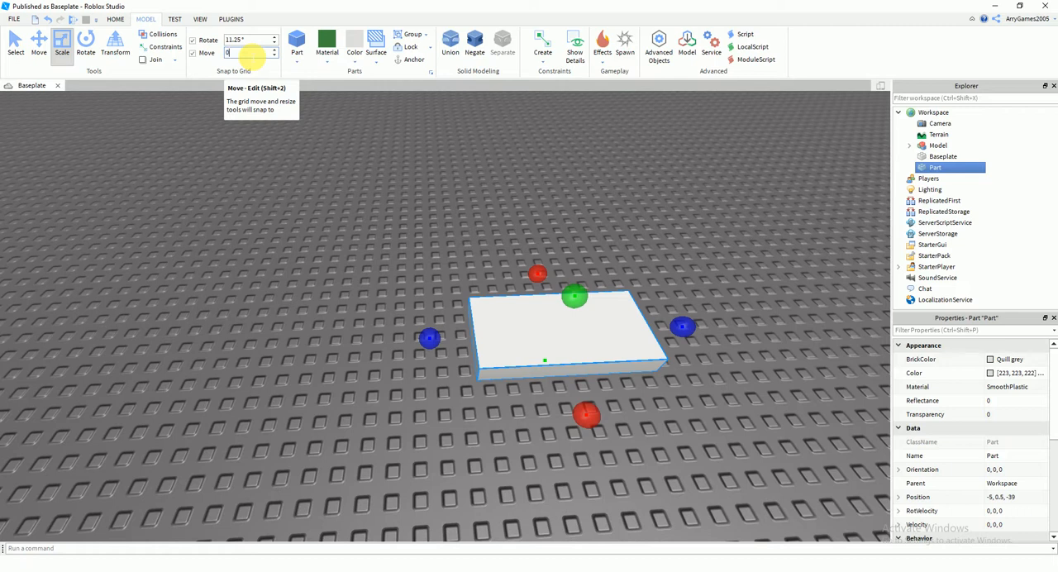
# Stretch the grey block along its length and width into a large flat slab in front of the reference building
pyautogui.moveTo(562, 313); pyautogui.dragTo(522, 321)
pyautogui.moveTo(523, 321)
pyautogui.mouseDown(button='right')
pyautogui.moveTo(536, 331)
pyautogui.moveTo(517, 324)
pyautogui.mouseUp(button='right')
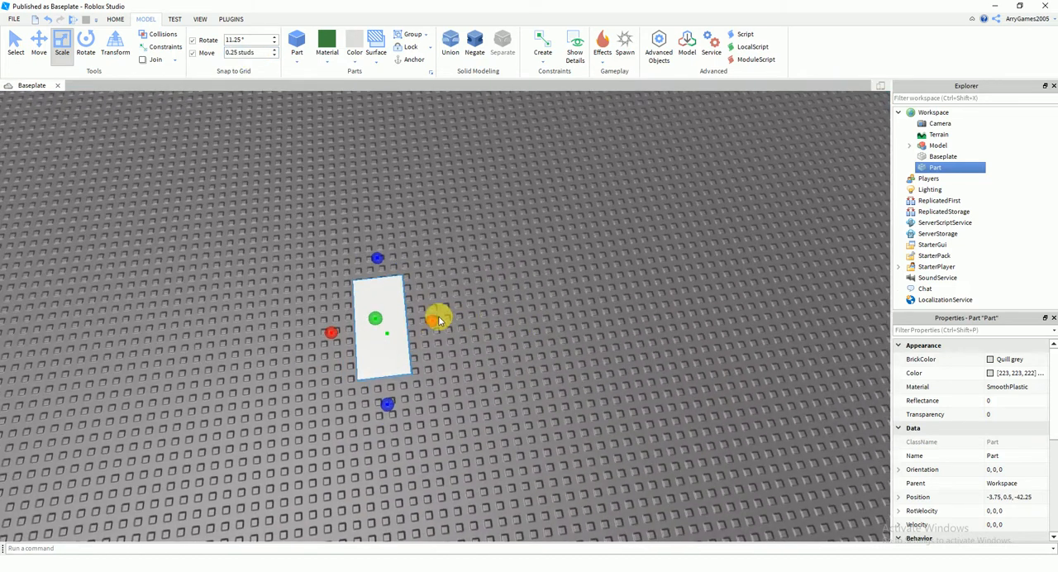
pyautogui.moveTo(447, 339); pyautogui.dragTo(683, 302)
pyautogui.moveTo(683, 302); pyautogui.dragTo(569, 277, button='right')
pyautogui.moveTo(552, 268); pyautogui.dragTo(382, 263)
pyautogui.moveTo(382, 265); pyautogui.dragTo(453, 319, button='right')
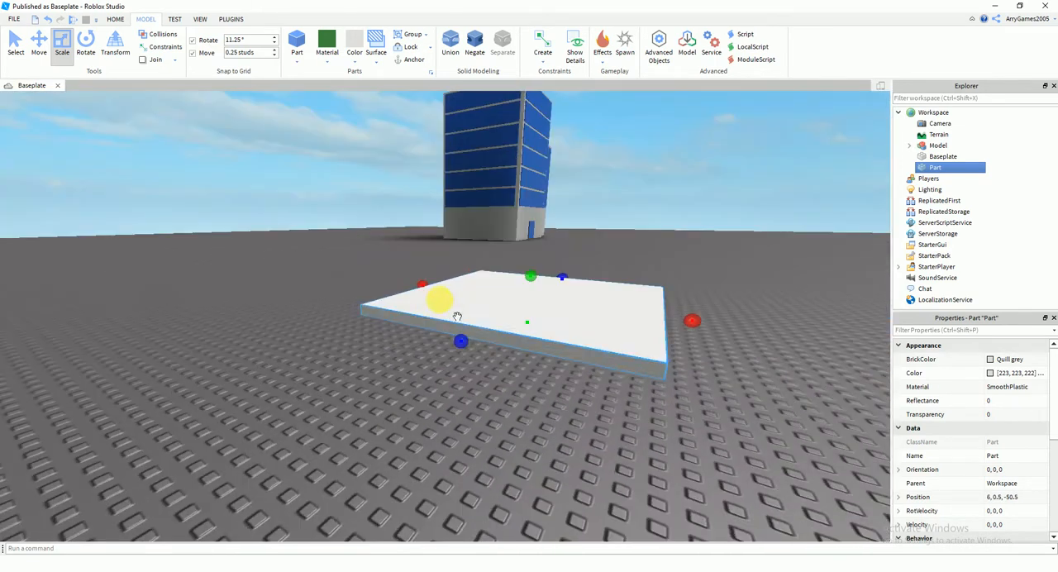
# Stretch the grey slab upward into a tall tower block
pyautogui.moveTo(535, 275); pyautogui.dragTo(529, 107)
pyautogui.scroll(-4, 550, 244)
pyautogui.moveTo(550, 215); pyautogui.dragTo(557, 258, button='right')
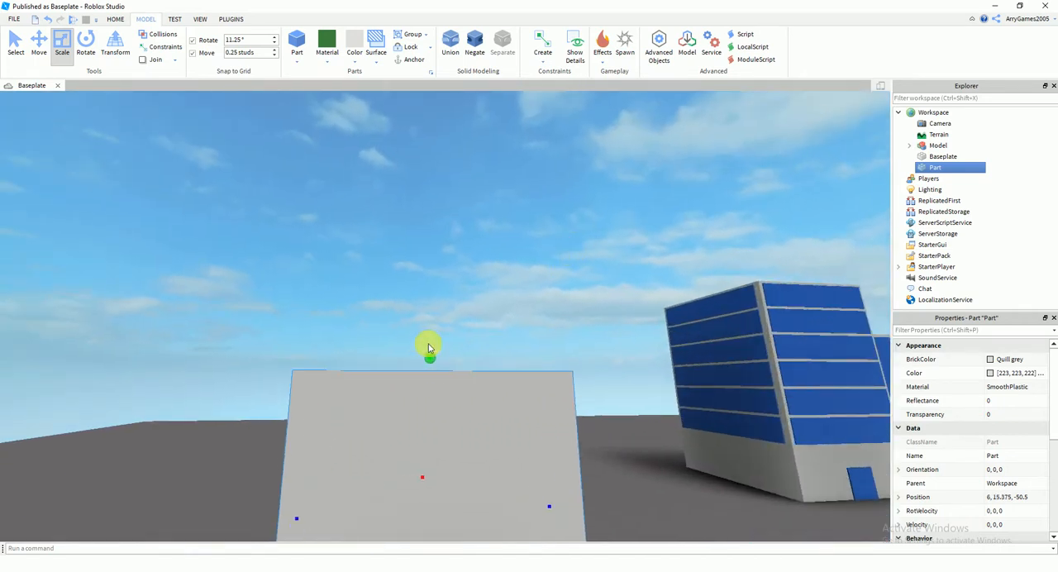
# Stretch the grey tower block further upward until its centre sits at a height of about 20.875 studs
pyautogui.moveTo(437, 364); pyautogui.dragTo(424, 267)
pyautogui.scroll(-3, 432, 267)
pyautogui.moveTo(432, 267); pyautogui.dragTo(434, 267, button='right')
pyautogui.click(611, 374)
pyautogui.scroll(5, 604, 376)
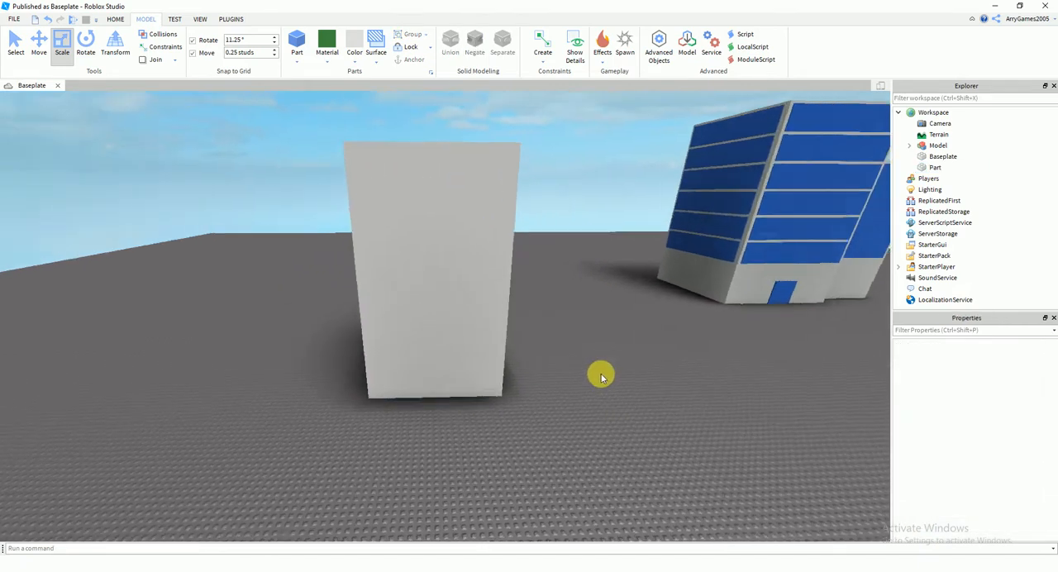
pyautogui.moveTo(603, 377); pyautogui.dragTo(602, 376, button='right')
pyautogui.click(485, 307)
pyautogui.hotkey('ctrl', 'c')
pyautogui.moveTo(486, 308); pyautogui.dragTo(514, 330, button='right')
pyautogui.hotkey('ctrl', 'v')
pyautogui.press('Delete')
# Duplicate the grey tower block and place the copy on the baseplate beside the original
pyautogui.click(446, 273)
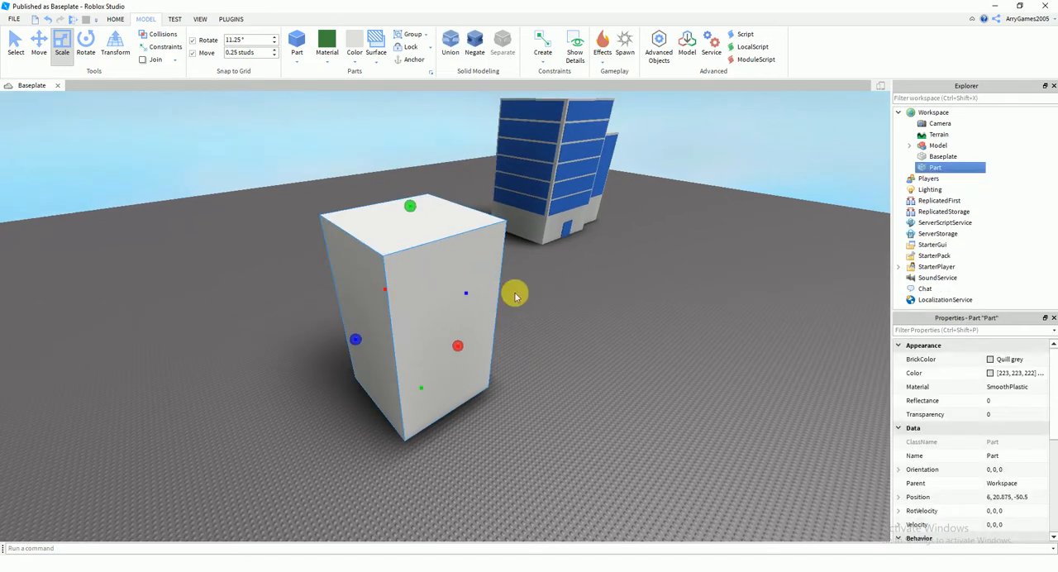
pyautogui.hotkey('ctrl', 'd')
pyautogui.moveTo(514, 292); pyautogui.dragTo(543, 415, button='right')
pyautogui.moveTo(522, 389); pyautogui.dragTo(395, 470)
pyautogui.moveTo(395, 470); pyautogui.dragTo(397, 469, button='right')
pyautogui.scroll(6, 397, 469)
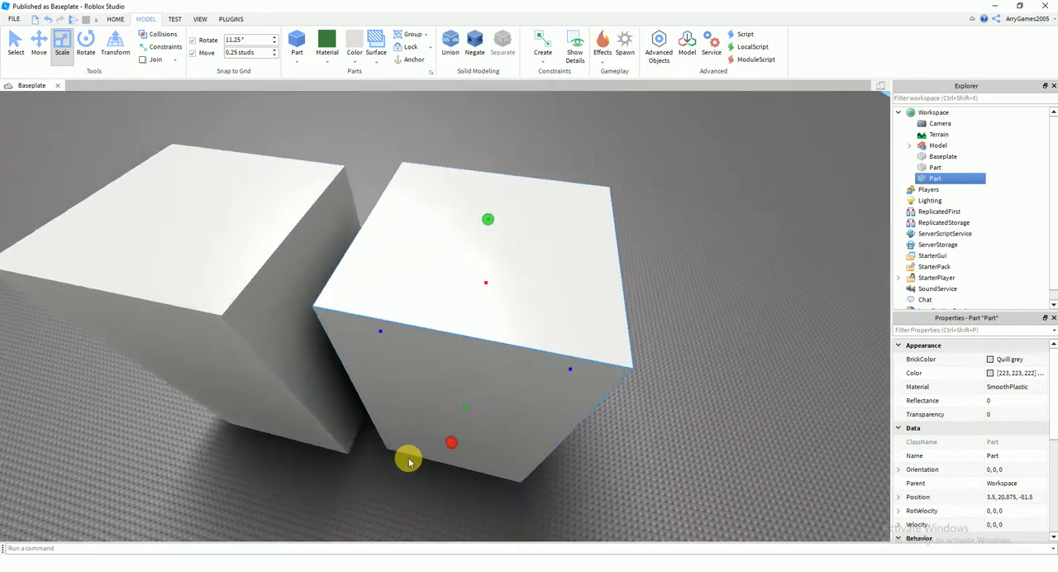
# Move the duplicate block flush against the side of the original tower, centred at about Z -75
pyautogui.moveTo(425, 450); pyautogui.dragTo(390, 463)
pyautogui.moveTo(390, 463); pyautogui.dragTo(413, 451, button='right')
pyautogui.scroll(3, 400, 454)
pyautogui.scroll(2, 464, 426)
pyautogui.moveTo(554, 392); pyautogui.dragTo(378, 421)
pyautogui.moveTo(378, 422); pyautogui.dragTo(381, 413, button='right')
pyautogui.scroll(-6, 377, 420)
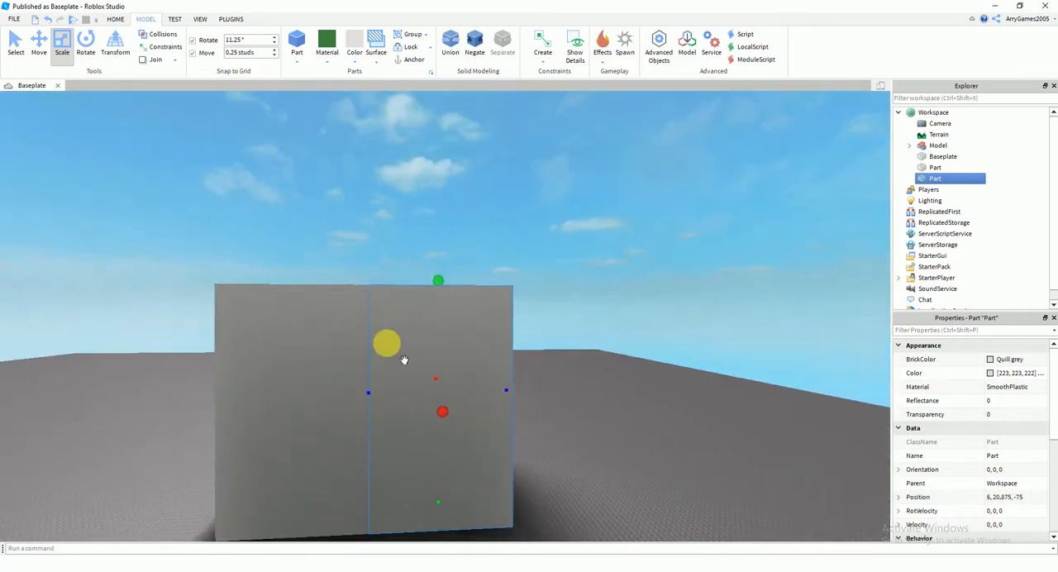
# Shrink the duplicate block to about 38 studs high and 14.75 studs deep, keeping it against the tower
pyautogui.moveTo(438, 283); pyautogui.dragTo(456, 314)
pyautogui.moveTo(502, 393); pyautogui.dragTo(472, 415)
pyautogui.scroll(3, 465, 404)
pyautogui.moveTo(452, 402); pyautogui.dragTo(461, 399, button='right')
pyautogui.scroll(-4, 460, 399)
pyautogui.moveTo(413, 371)
pyautogui.mouseDown()
pyautogui.moveTo(433, 374)
pyautogui.moveTo(423, 375)
pyautogui.mouseUp()
pyautogui.hotkey('ctrl', 'z')
pyautogui.moveTo(518, 350); pyautogui.dragTo(593, 403, button='right')
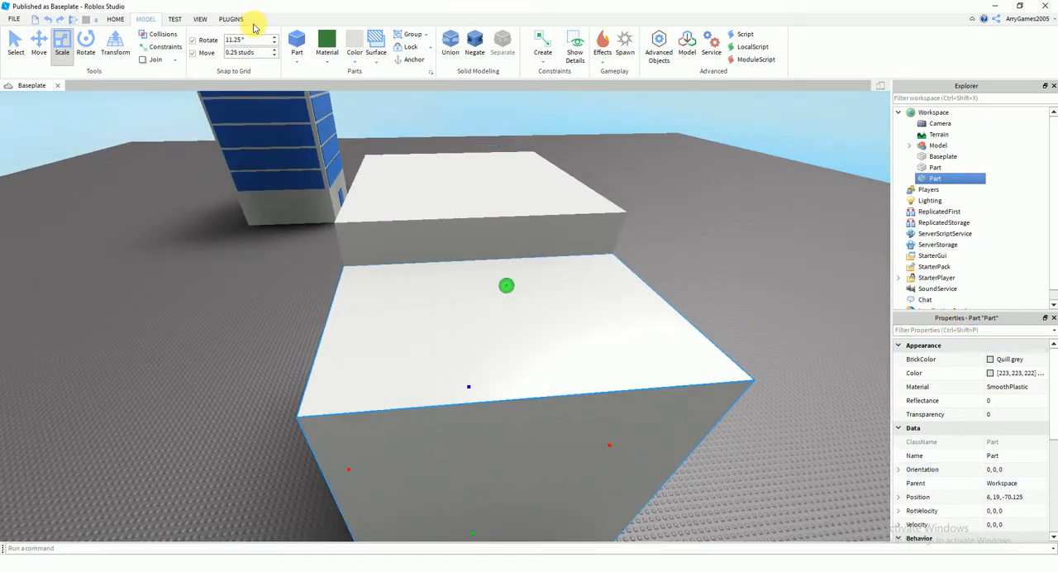
pyautogui.click(201, 18)
pyautogui.click(115, 19)
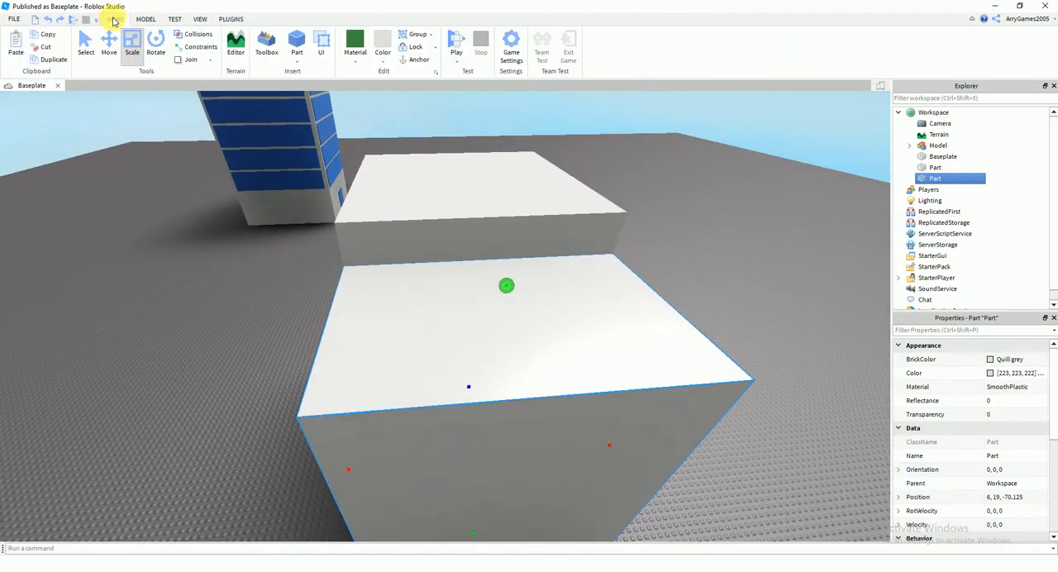
pyautogui.click(143, 19)
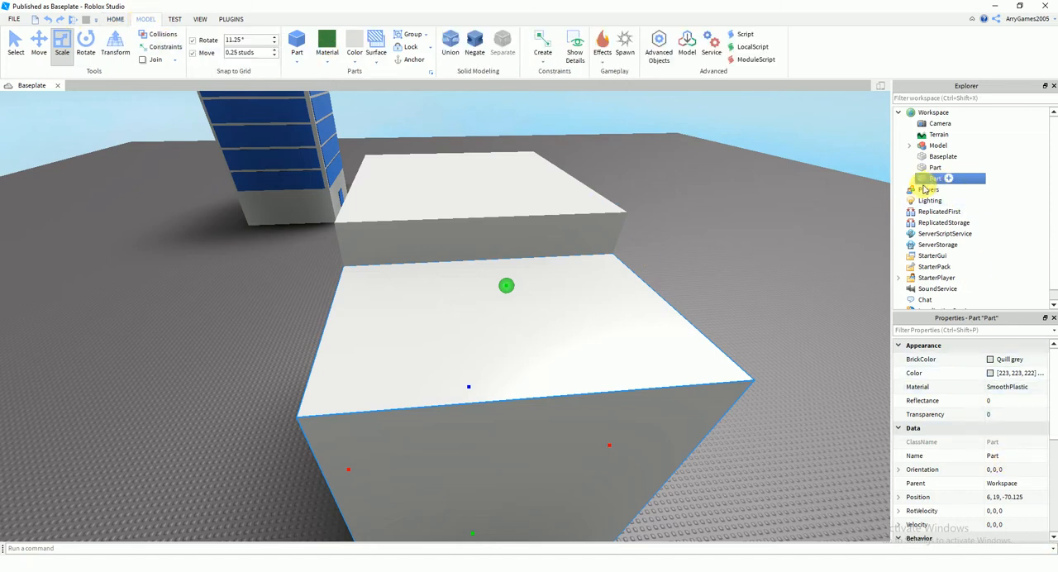
pyautogui.click(760, 330)
pyautogui.click(687, 356)
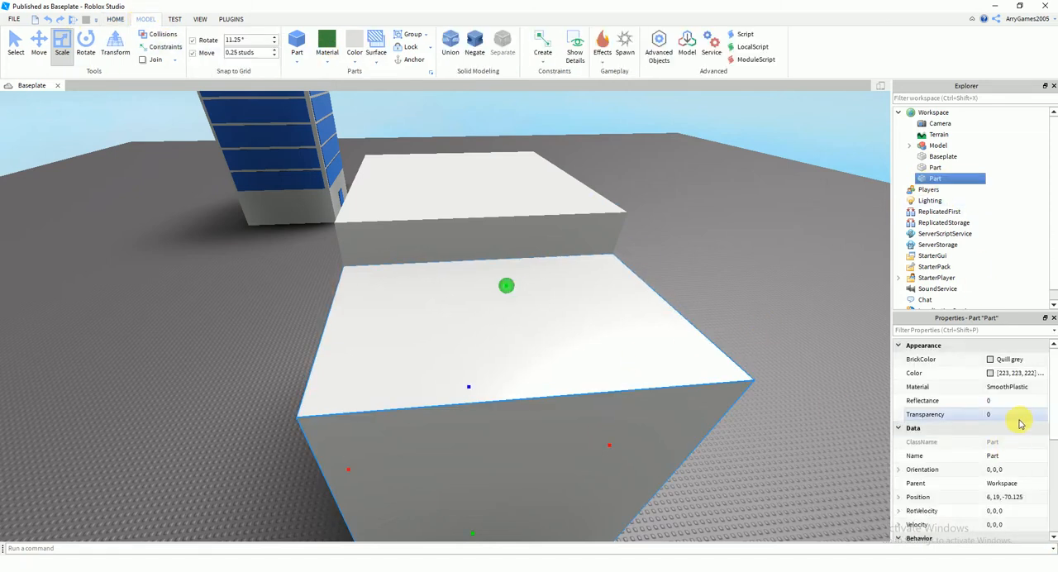
# Try a height of 30 studs for the duplicate block in its size values
pyautogui.scroll(-5, 1021, 423)
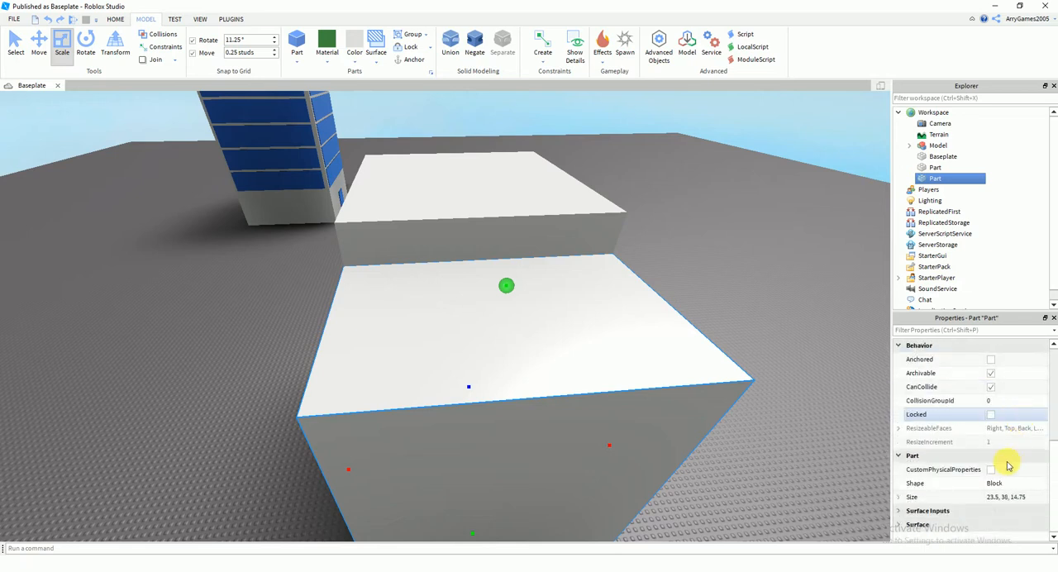
pyautogui.click(998, 498)
pyautogui.moveTo(678, 420); pyautogui.dragTo(680, 420, button='right')
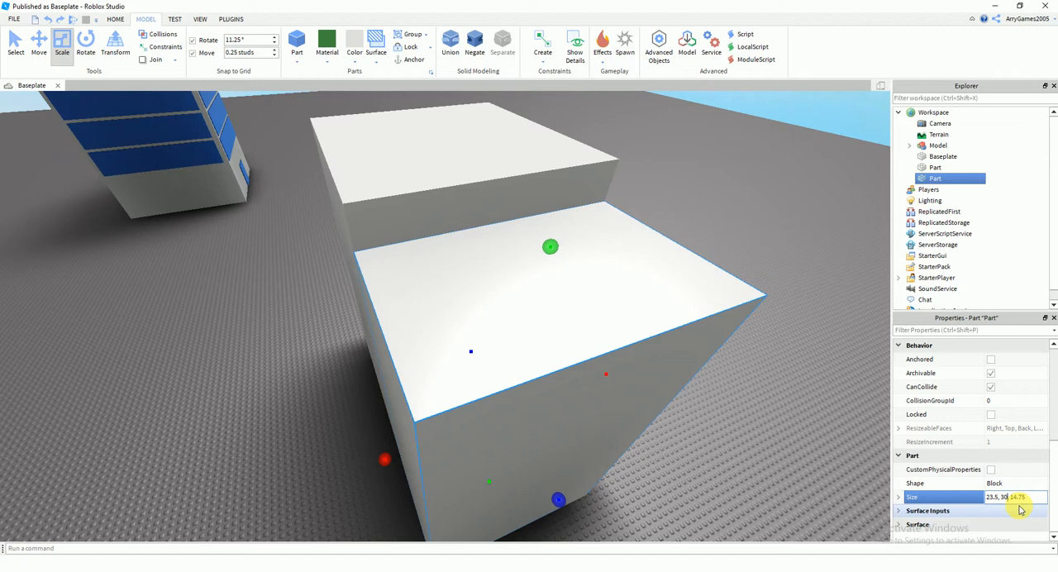
pyautogui.press('Return')
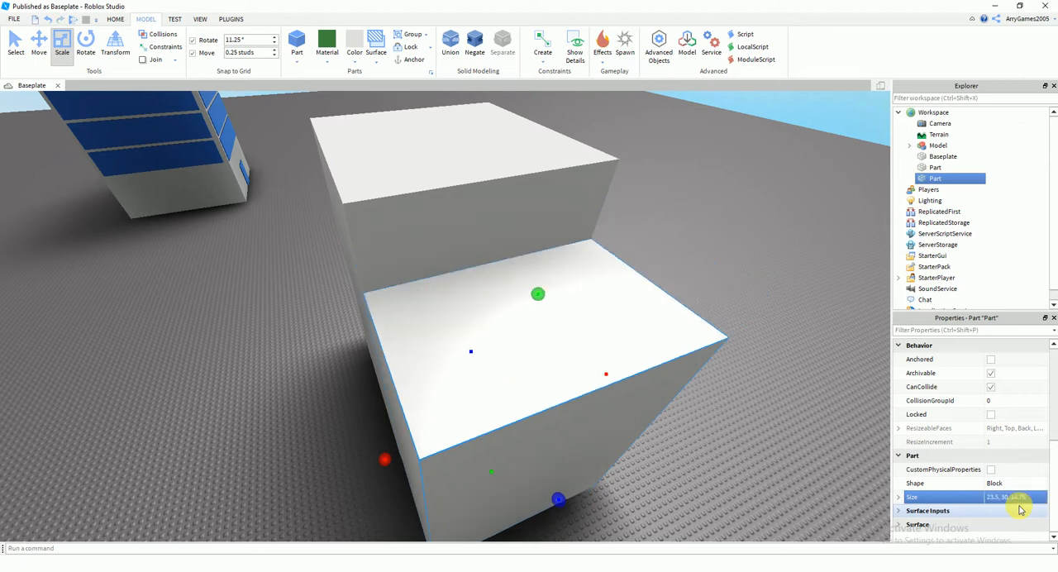
pyautogui.press('Return')
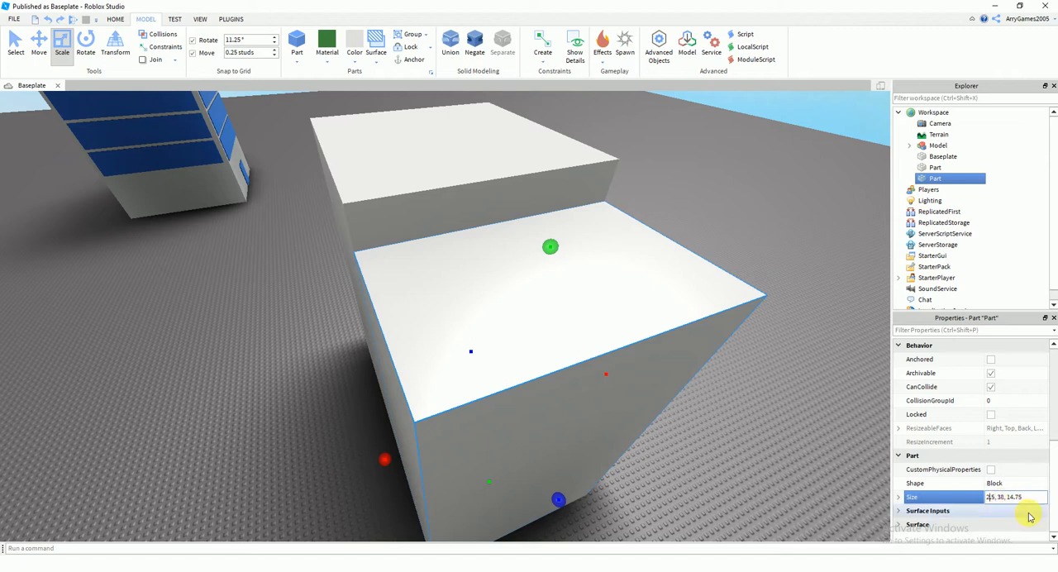
# Try 15.5 studs as the X size of the duplicate block and undo the change
pyautogui.press('Return')
pyautogui.moveTo(678, 366)
pyautogui.mouseDown(button='right')
pyautogui.moveTo(689, 375)
pyautogui.moveTo(677, 365)
pyautogui.mouseUp(button='right')
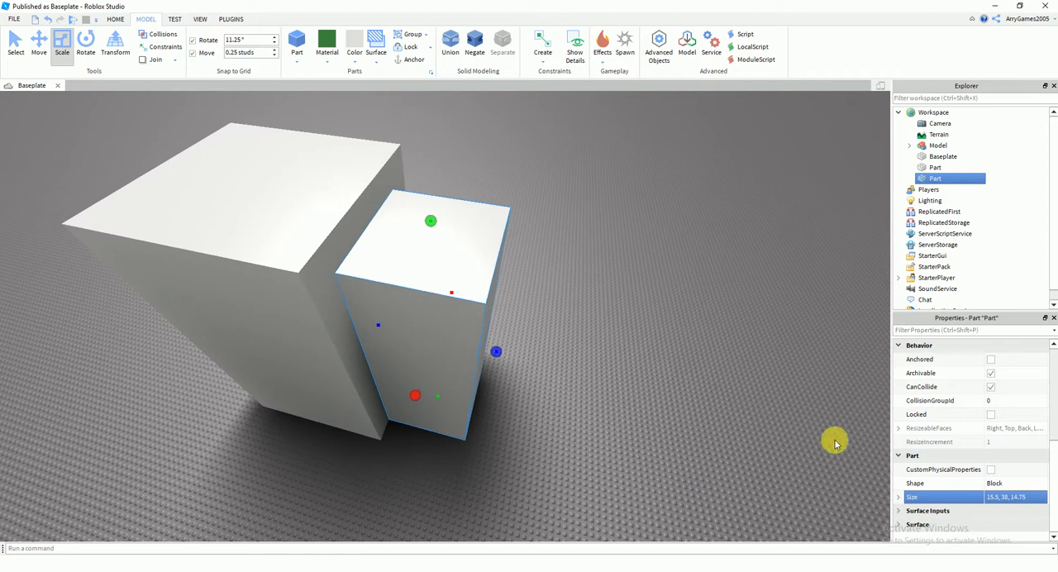
pyautogui.hotkey('ctrl', 'z')
# Set the duplicate block's X size to 20.5 studs and lower its height to 37 studs
pyautogui.click(994, 498)
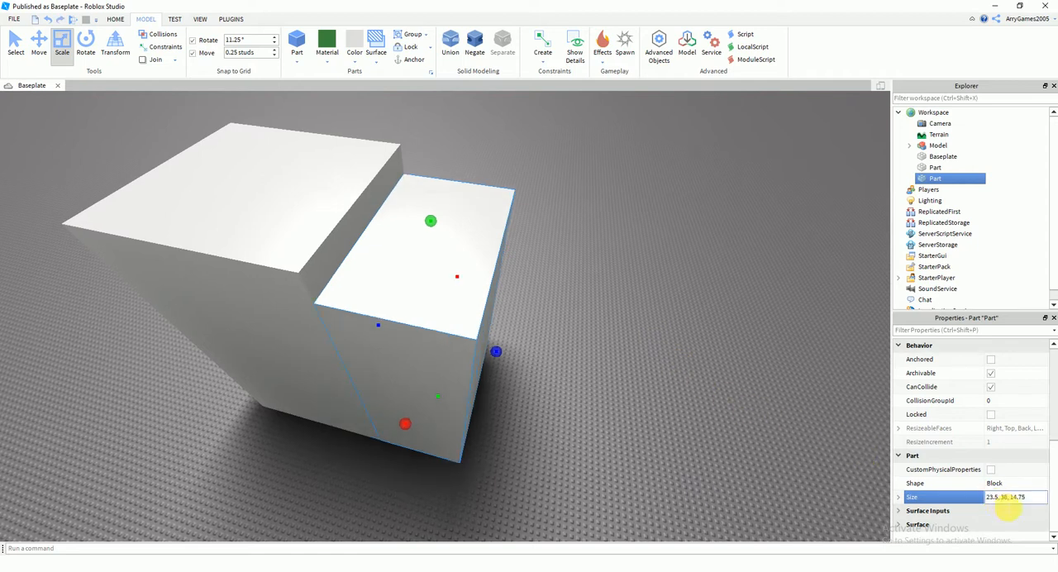
pyautogui.press('BackSpace')
pyautogui.write('0')
pyautogui.press('Return')
pyautogui.moveTo(625, 440)
pyautogui.mouseDown(button='middle')
pyautogui.moveTo(526, 351)
pyautogui.moveTo(516, 252)
pyautogui.mouseUp(button='middle')
pyautogui.moveTo(458, 178); pyautogui.dragTo(460, 192)
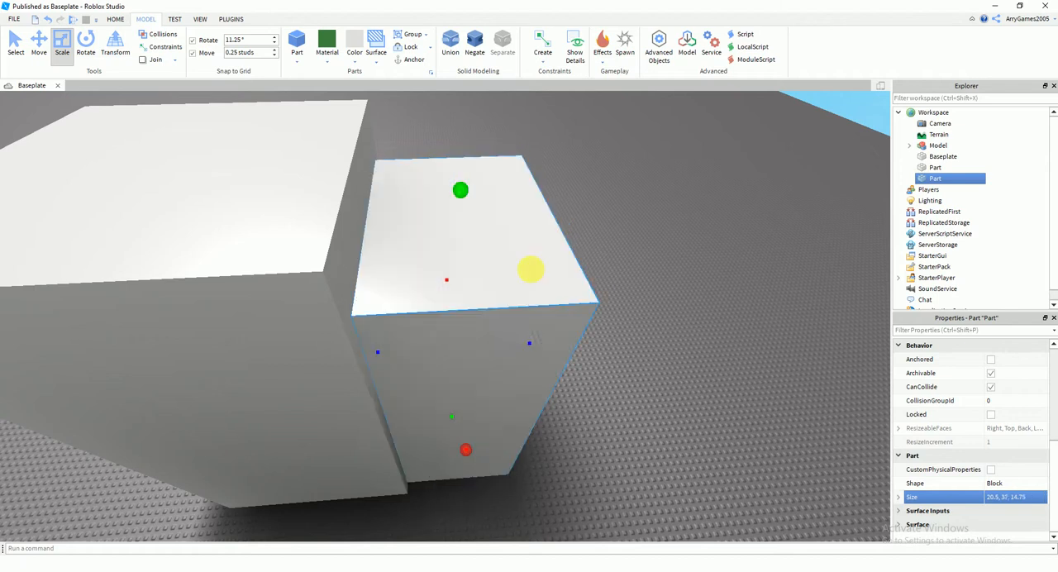
pyautogui.click(404, 420)
pyautogui.moveTo(404, 421); pyautogui.dragTo(497, 376, button='right')
pyautogui.click(580, 329)
pyautogui.moveTo(579, 329); pyautogui.dragTo(532, 309, button='right')
pyautogui.scroll(-5, 529, 311)
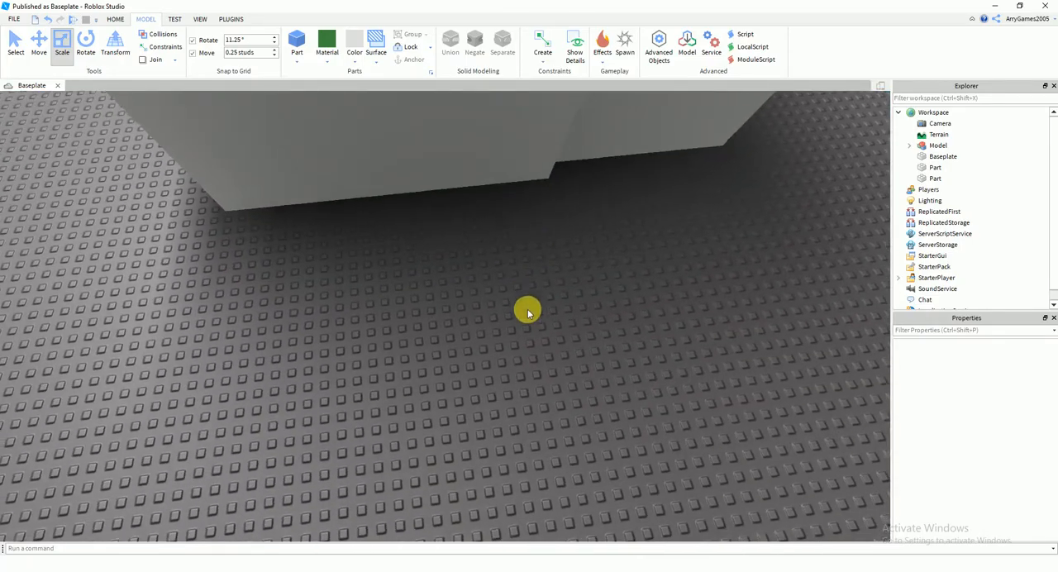
# Choose Deep blue as the colour and Glass as the material for new parts
pyautogui.click(355, 63)
pyautogui.click(446, 77)
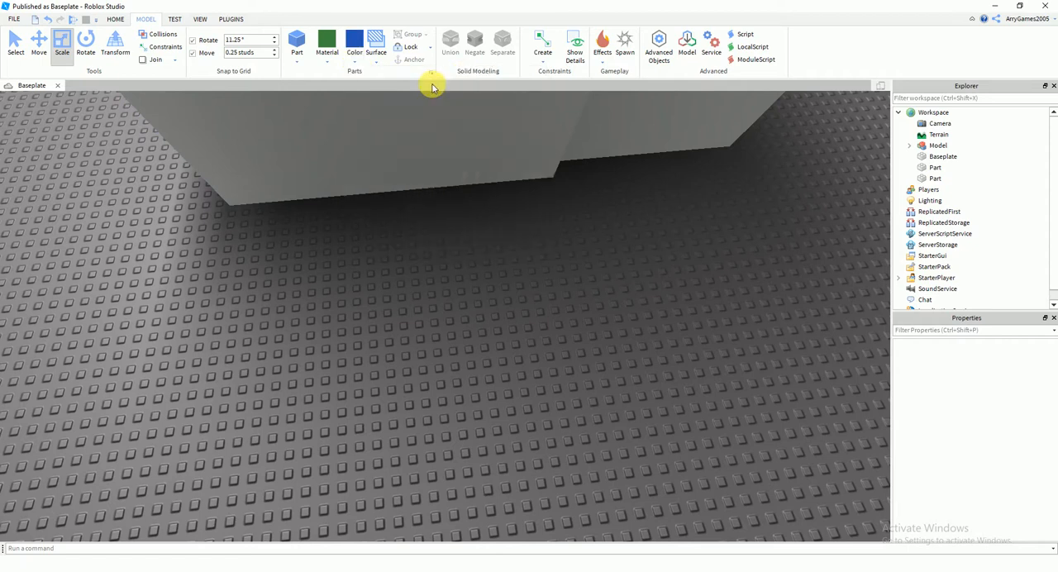
pyautogui.click(355, 62)
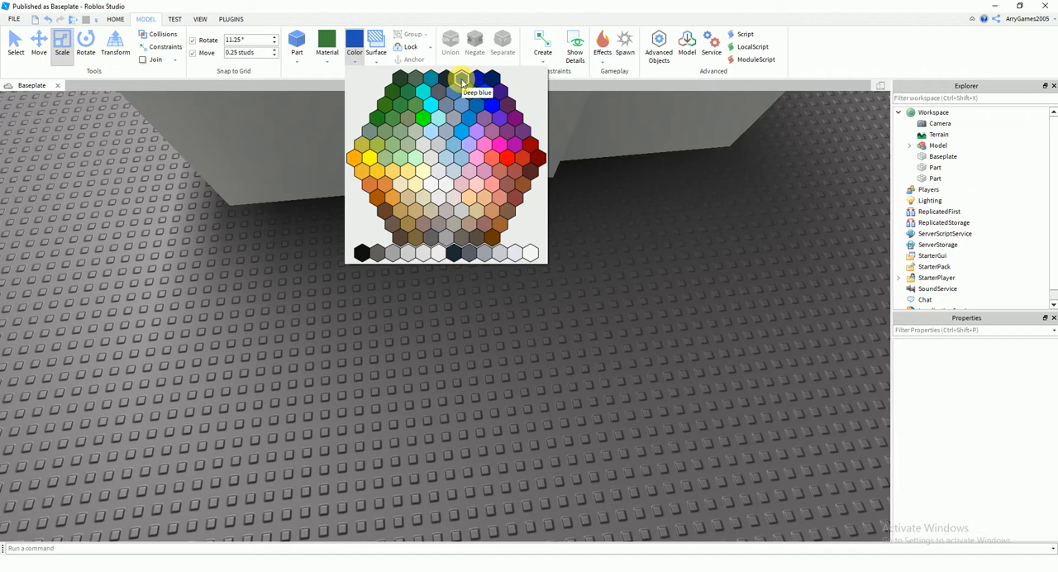
pyautogui.click(301, 98)
pyautogui.click(328, 52)
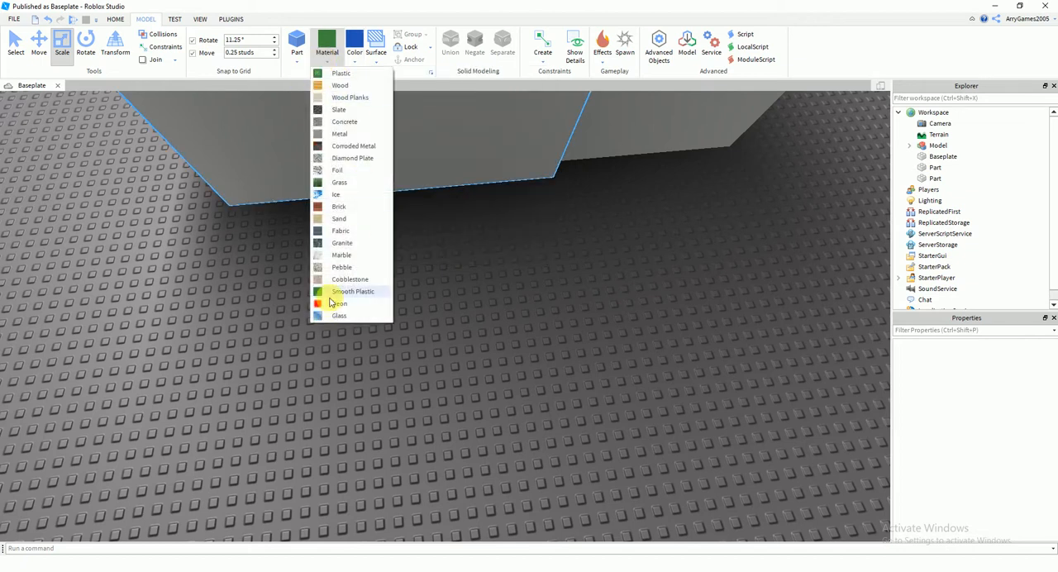
pyautogui.click(334, 316)
# Insert a deep blue glass part and place it at the foot of the tower's front wall
pyautogui.click(297, 43)
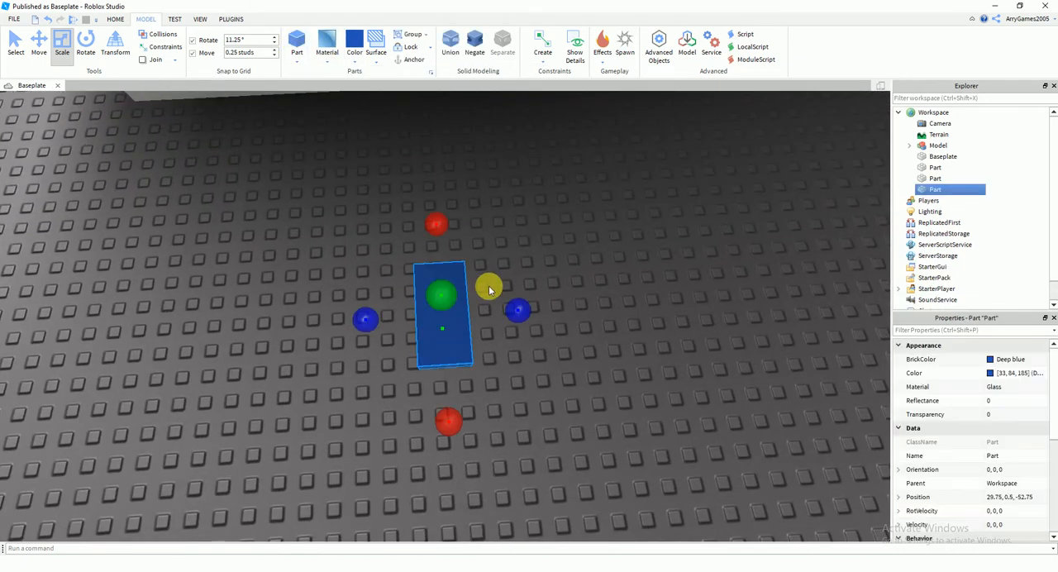
pyautogui.moveTo(559, 355); pyautogui.dragTo(413, 240)
pyautogui.moveTo(413, 240); pyautogui.dragTo(410, 251, button='right')
pyautogui.scroll(1, 405, 254)
pyautogui.moveTo(360, 282); pyautogui.dragTo(560, 237)
pyautogui.moveTo(560, 238); pyautogui.dragTo(413, 308, button='right')
# Stretch the blue glass part upward into a door panel on the tower's front wall
pyautogui.moveTo(510, 303); pyautogui.dragTo(511, 303)
pyautogui.moveTo(511, 303); pyautogui.dragTo(512, 304, button='right')
pyautogui.moveTo(515, 323); pyautogui.dragTo(498, 179)
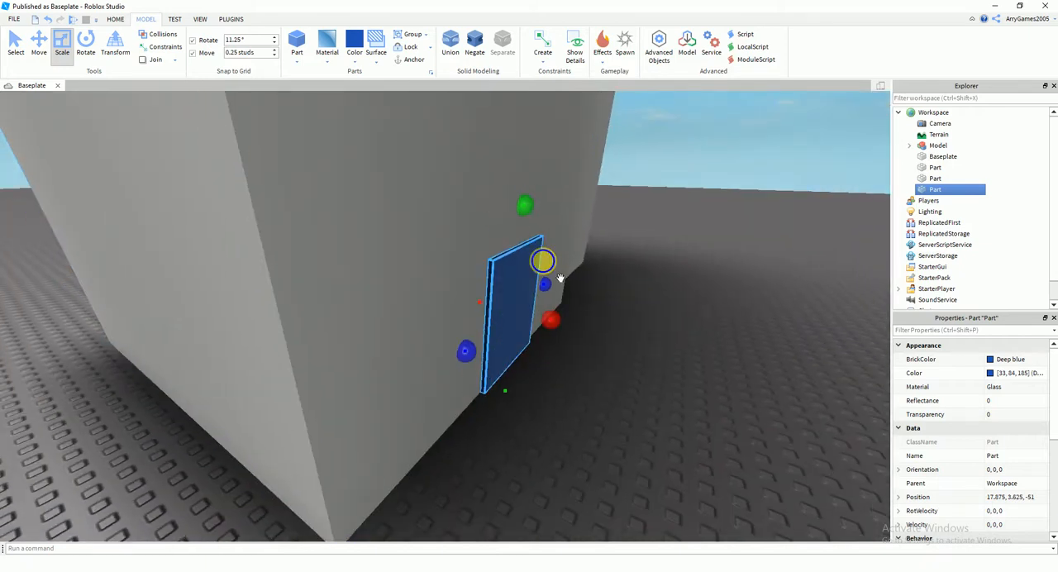
pyautogui.moveTo(544, 259); pyautogui.dragTo(546, 262, button='right')
pyautogui.click(560, 368)
pyautogui.moveTo(559, 368); pyautogui.dragTo(555, 360, button='right')
pyautogui.scroll(2, 510, 309)
pyautogui.moveTo(454, 241); pyautogui.dragTo(451, 322, button='right')
# Insert a character dummy with the Rig Builder next to the blue door
pyautogui.click(232, 22)
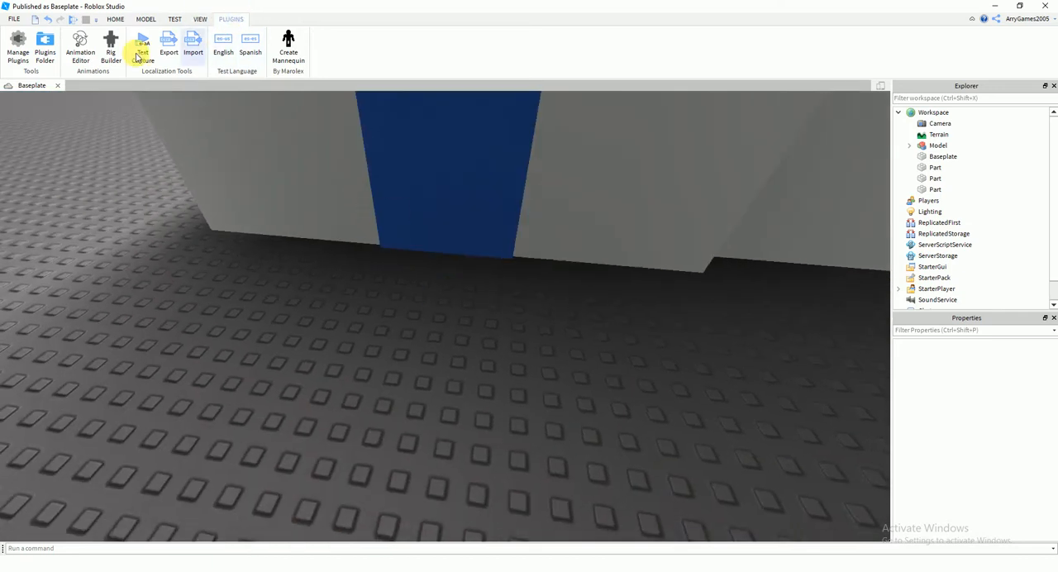
pyautogui.click(110, 41)
pyautogui.click(449, 286)
pyautogui.moveTo(501, 315); pyautogui.dragTo(506, 323, button='right')
pyautogui.press('s')
pyautogui.press('w')
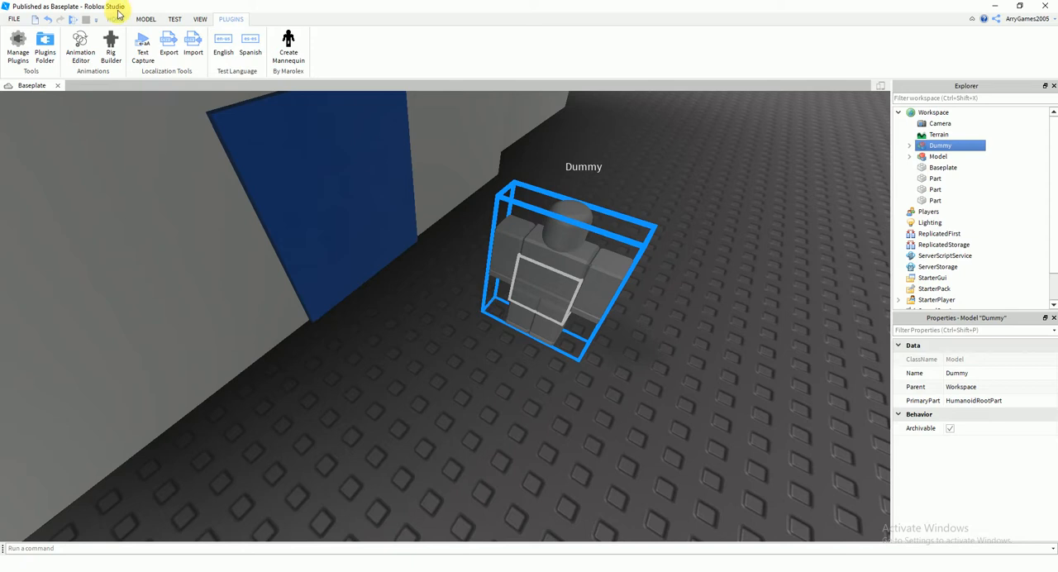
# Place the dummy in front of the door to compare their sizes, and delete the dummy
pyautogui.click(146, 19)
pyautogui.click(16, 41)
pyautogui.moveTo(548, 306); pyautogui.dragTo(496, 374)
pyautogui.moveTo(496, 375); pyautogui.dragTo(503, 378, button='right')
pyautogui.scroll(1, 503, 378)
pyautogui.click(445, 281)
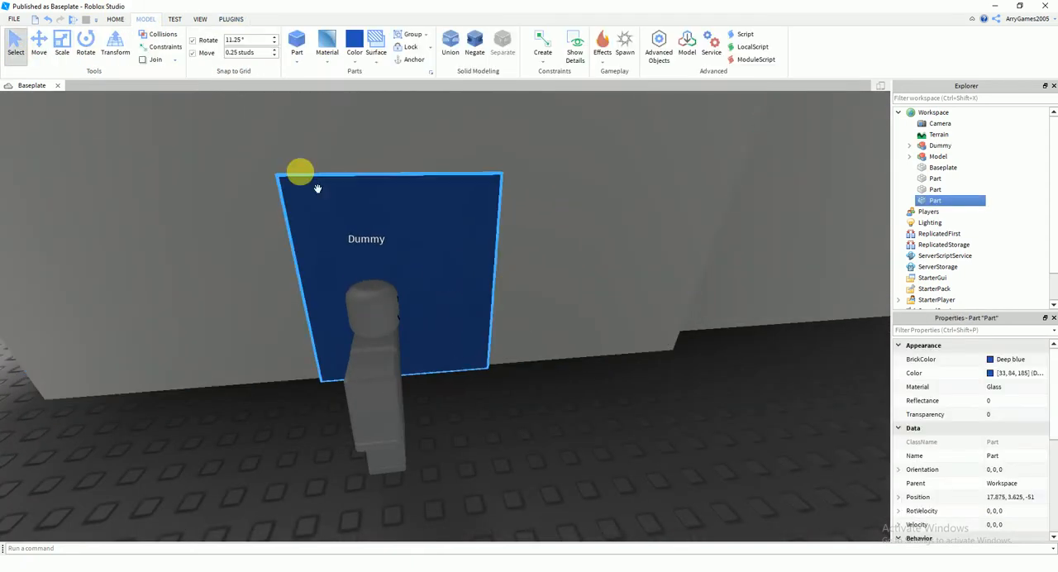
pyautogui.click(356, 376)
pyautogui.press('Delete')
# Insert another deep blue glass part and place it on the tower's front wall above the door
pyautogui.scroll(-4, 505, 412)
pyautogui.moveTo(504, 415); pyautogui.dragTo(505, 416, button='right')
pyautogui.scroll(1, 496, 423)
pyautogui.click(487, 426)
pyautogui.moveTo(478, 354); pyautogui.dragTo(478, 356, button='right')
pyautogui.click(478, 355)
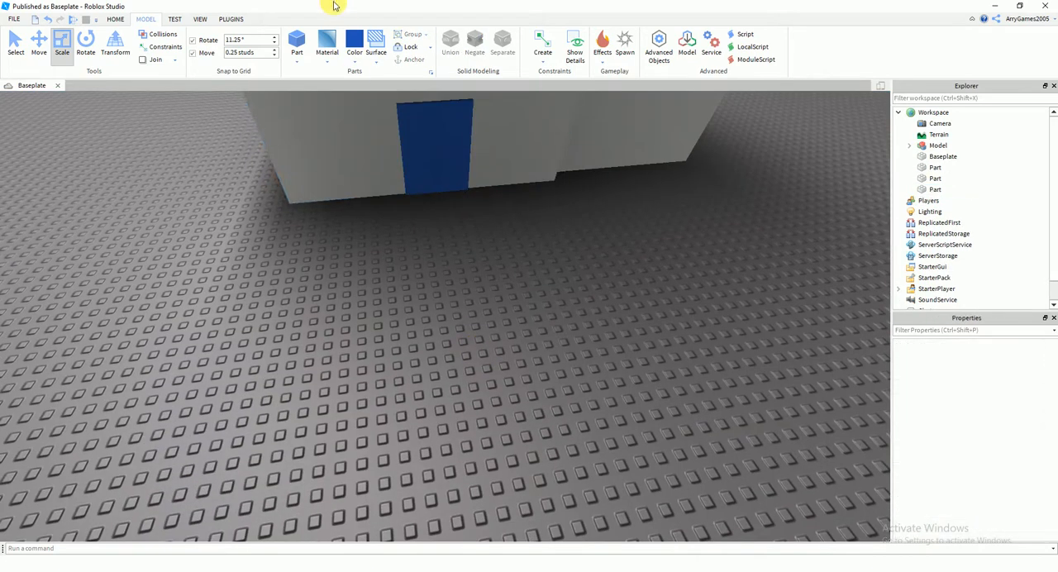
pyautogui.moveTo(524, 299); pyautogui.dragTo(523, 281, button='right')
pyautogui.scroll(2, 524, 283)
pyautogui.press('d')
pyautogui.moveTo(393, 439); pyautogui.dragTo(568, 223)
pyautogui.moveTo(569, 224); pyautogui.dragTo(565, 220, button='right')
# Stretch the new blue part sideways in both directions into a thin horizontal strip above the door
pyautogui.scroll(3, 565, 222)
pyautogui.press('a')
pyautogui.moveTo(456, 281); pyautogui.dragTo(266, 294)
pyautogui.press('w')
pyautogui.moveTo(267, 294); pyautogui.dragTo(283, 296, button='right')
pyautogui.moveTo(369, 303); pyautogui.dragTo(31, 300)
pyautogui.press('s')
pyautogui.moveTo(299, 372); pyautogui.dragTo(336, 402, button='right')
pyautogui.press('d')
pyautogui.press('s')
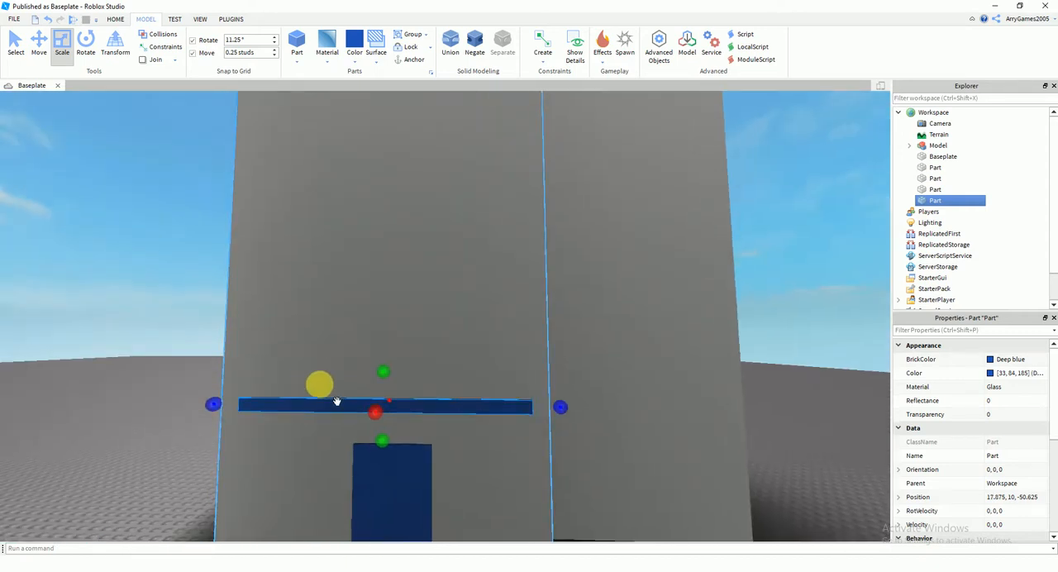
# Extend the blue strip close to the tower's front edge, with its centre at 17.875, 10, -50.5
pyautogui.press('d')
pyautogui.press('w')
pyautogui.moveTo(471, 314); pyautogui.dragTo(472, 316, button='right')
pyautogui.press('w')
pyautogui.press('a')
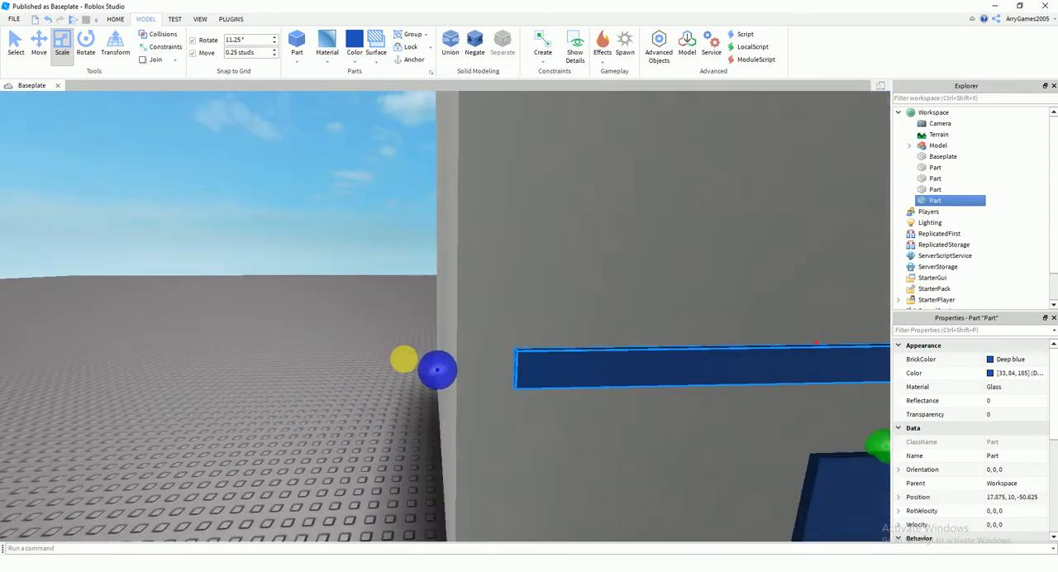
pyautogui.moveTo(474, 365)
pyautogui.mouseDown()
pyautogui.moveTo(412, 372)
pyautogui.moveTo(460, 373)
pyautogui.mouseUp()
pyautogui.press('d')
pyautogui.press('f')
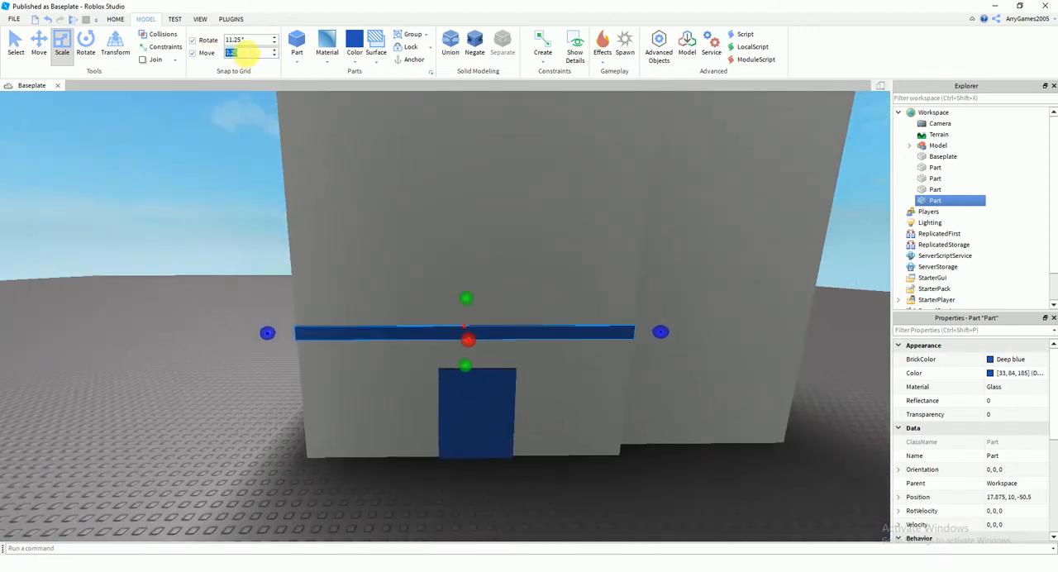
# Stretch the blue strip upward into a tall window band, with its centre at a height of 12.375 studs
pyautogui.moveTo(401, 206); pyautogui.dragTo(411, 220, button='right')
pyautogui.press('w')
pyautogui.press('w')
pyautogui.moveTo(432, 245); pyautogui.dragTo(453, 246)
pyautogui.moveTo(454, 247); pyautogui.dragTo(471, 246, button='right')
pyautogui.moveTo(537, 259); pyautogui.dragTo(518, 261)
pyautogui.moveTo(488, 235); pyautogui.dragTo(476, 225, button='right')
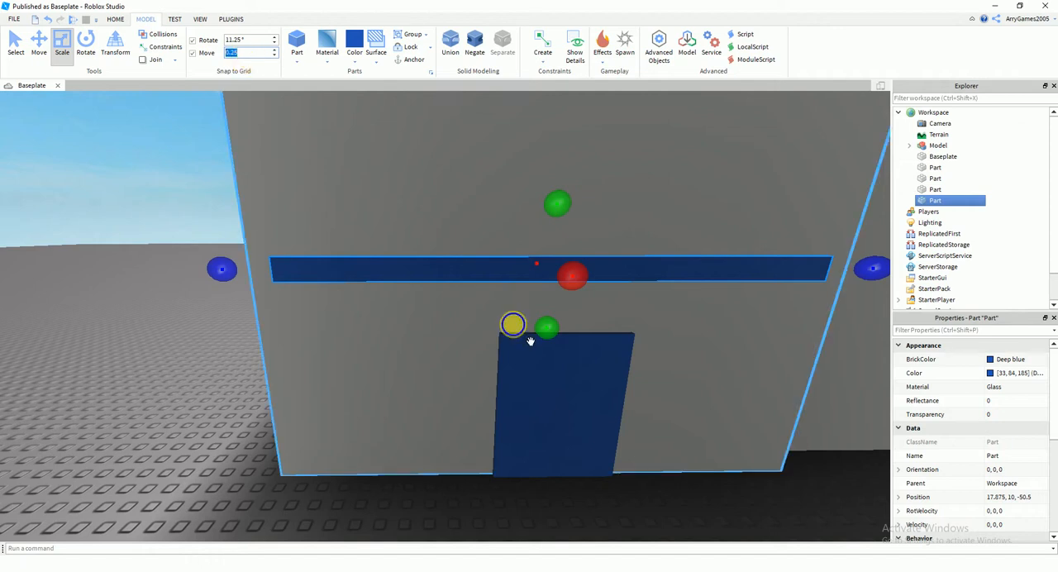
pyautogui.moveTo(530, 342); pyautogui.dragTo(545, 322, button='right')
pyautogui.moveTo(518, 306); pyautogui.dragTo(508, 245)
pyautogui.scroll(-6, 507, 244)
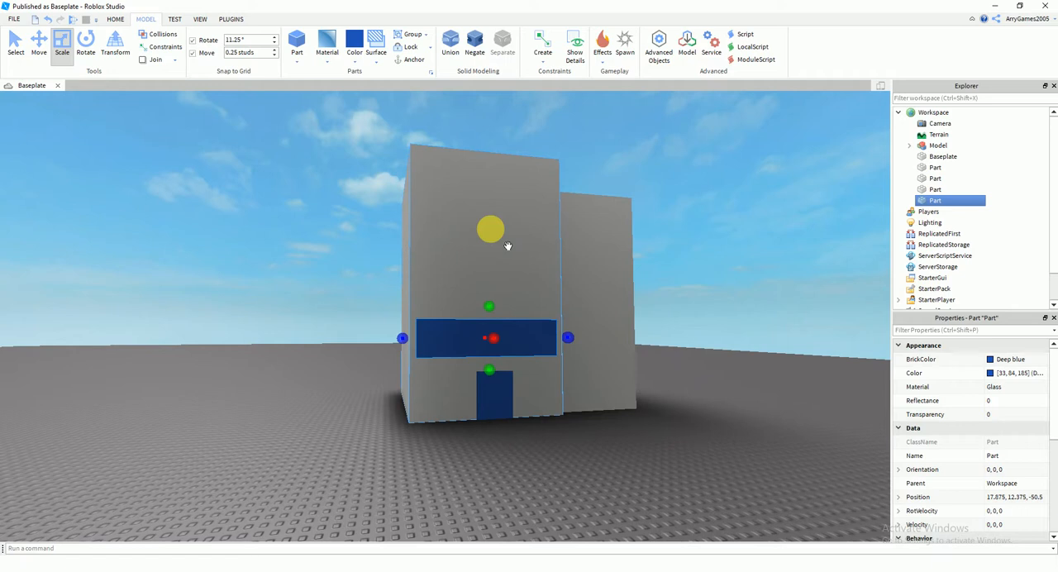
# Duplicate the blue window band and place the copy directly above the first, at a height of 18.125 studs
pyautogui.hotkey('ctrl', 'd')
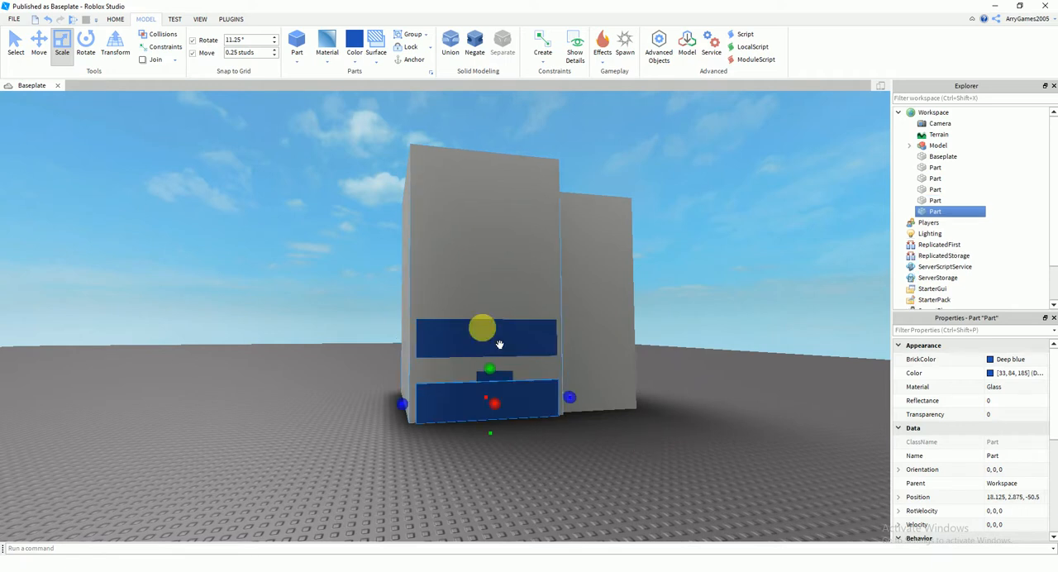
pyautogui.scroll(6, 435, 425)
pyautogui.moveTo(441, 433); pyautogui.dragTo(460, 300)
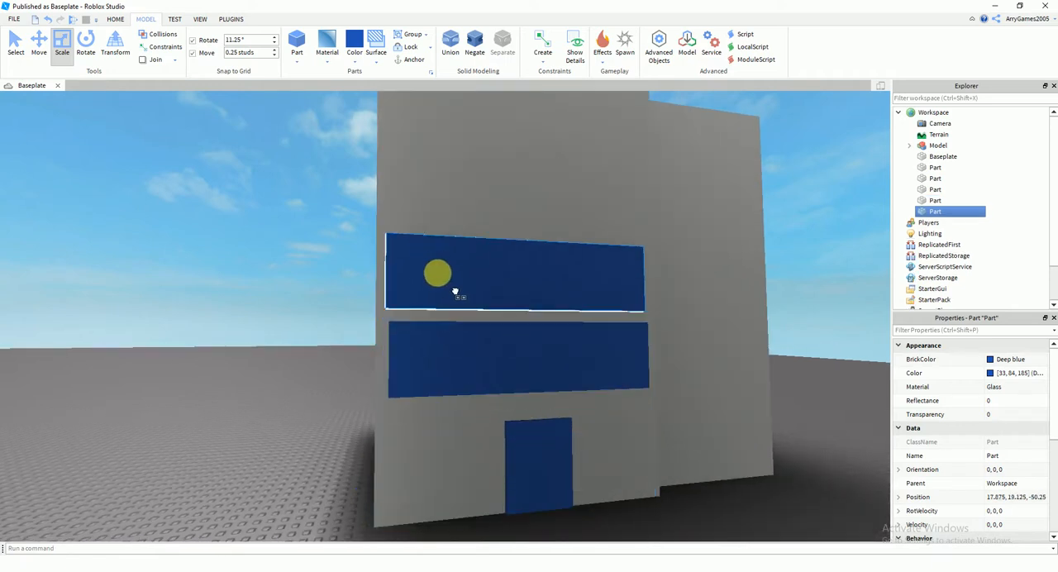
pyautogui.scroll(10, 451, 292)
pyautogui.moveTo(472, 256); pyautogui.dragTo(472, 295)
pyautogui.moveTo(472, 295); pyautogui.dragTo(484, 287, button='right')
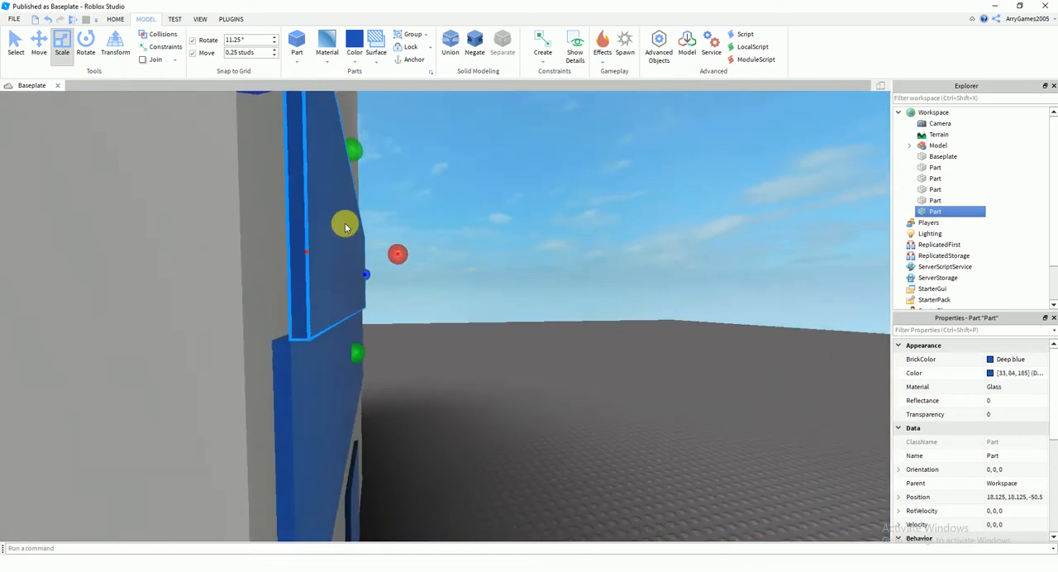
# Move the upper window band inward to X 17.875 so it lines up with the lower band
pyautogui.click(41, 45)
pyautogui.moveTo(409, 251); pyautogui.dragTo(407, 252)
pyautogui.moveTo(408, 252); pyautogui.dragTo(491, 265, button='right')
pyautogui.moveTo(482, 300); pyautogui.dragTo(499, 327)
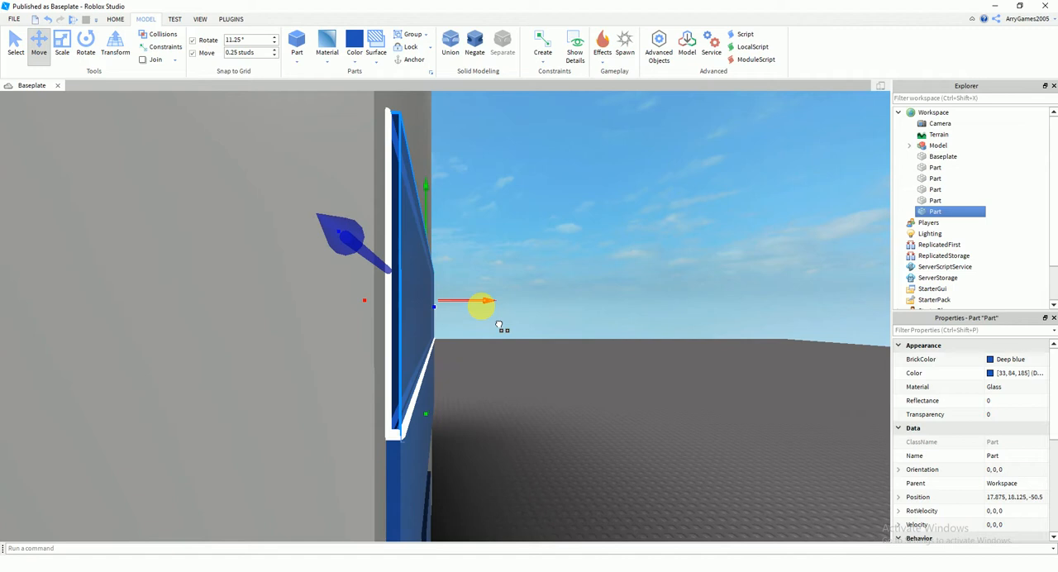
pyautogui.moveTo(499, 328); pyautogui.dragTo(487, 323)
pyautogui.moveTo(487, 323); pyautogui.dragTo(435, 401, button='right')
pyautogui.press('s')
pyautogui.moveTo(513, 392); pyautogui.dragTo(314, 361, button='right')
pyautogui.click(314, 360)
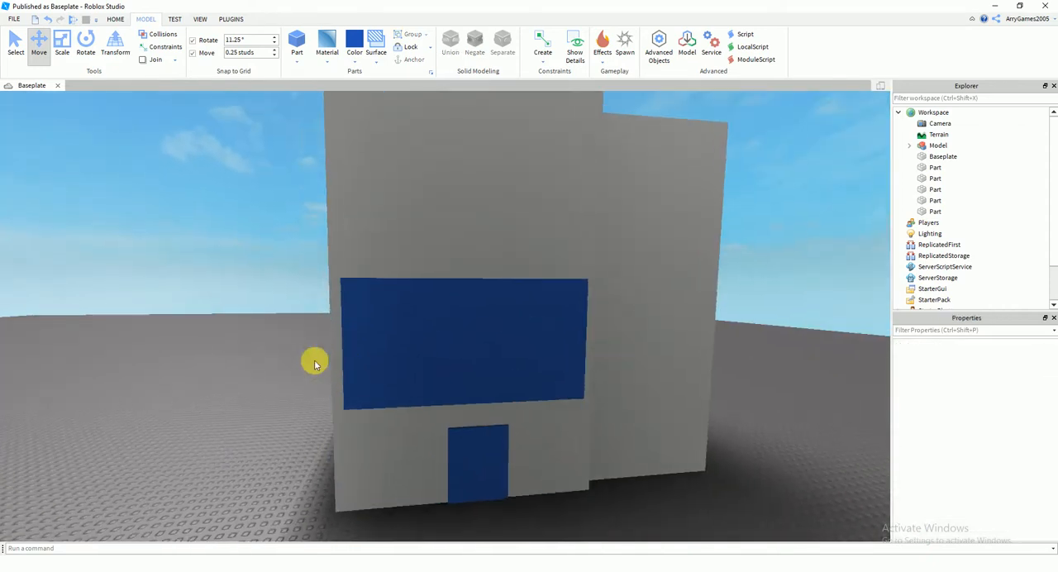
# Raise the upper blue window band to a height of 18.625 studs, leaving a grey gap above the lower band
pyautogui.click(436, 333)
pyautogui.scroll(10, 529, 371)
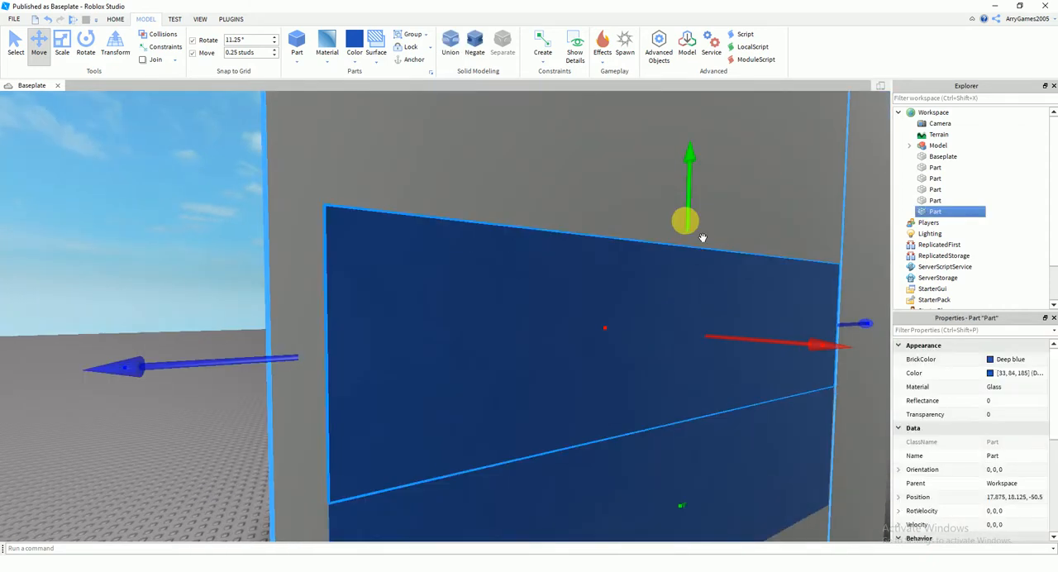
pyautogui.moveTo(702, 234); pyautogui.dragTo(702, 213)
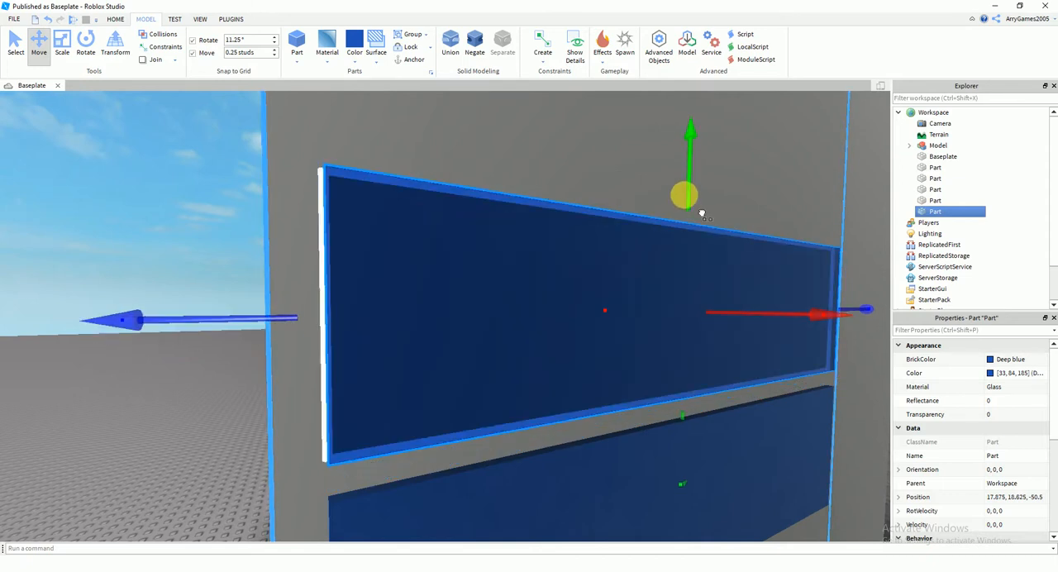
pyautogui.scroll(-3, 504, 297)
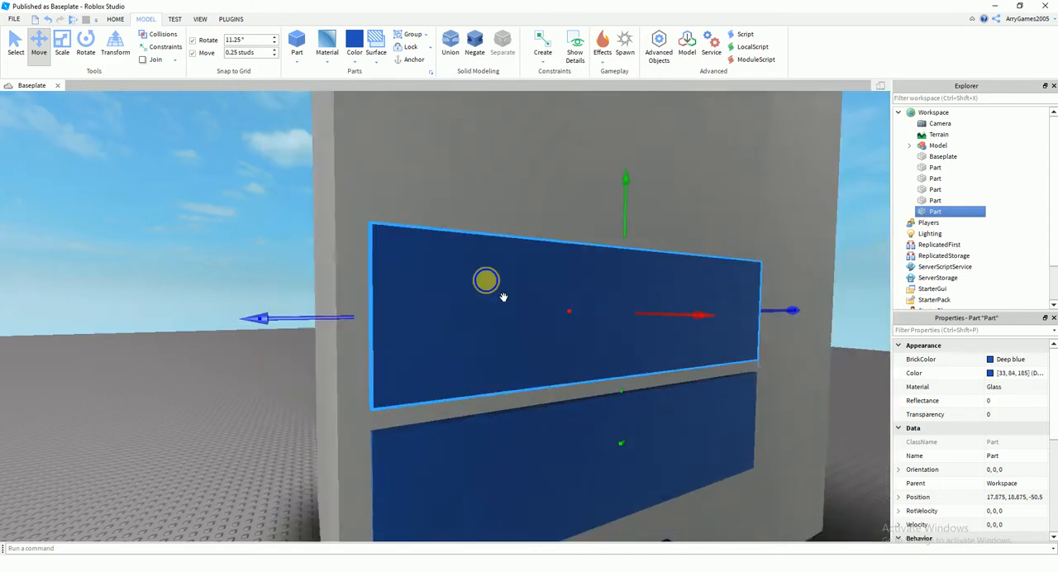
pyautogui.scroll(-8, 504, 297)
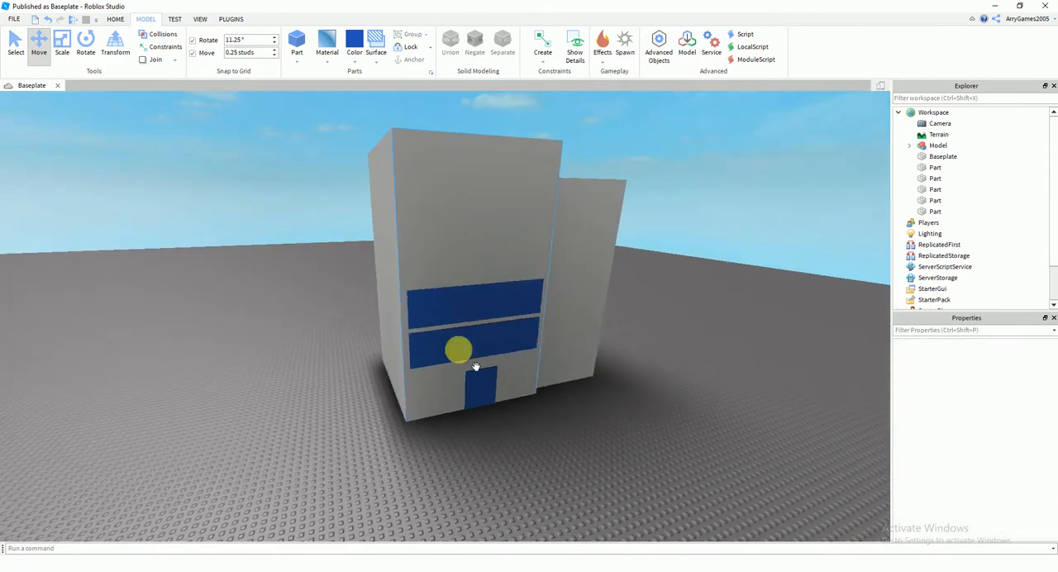
# Duplicate the two front window bands and set the copied pair down beside the tower
pyautogui.click(439, 329)
pyautogui.hotkey('ctrl', 'd')
pyautogui.scroll(2, 501, 371)
pyautogui.moveTo(437, 411); pyautogui.dragTo(432, 329)
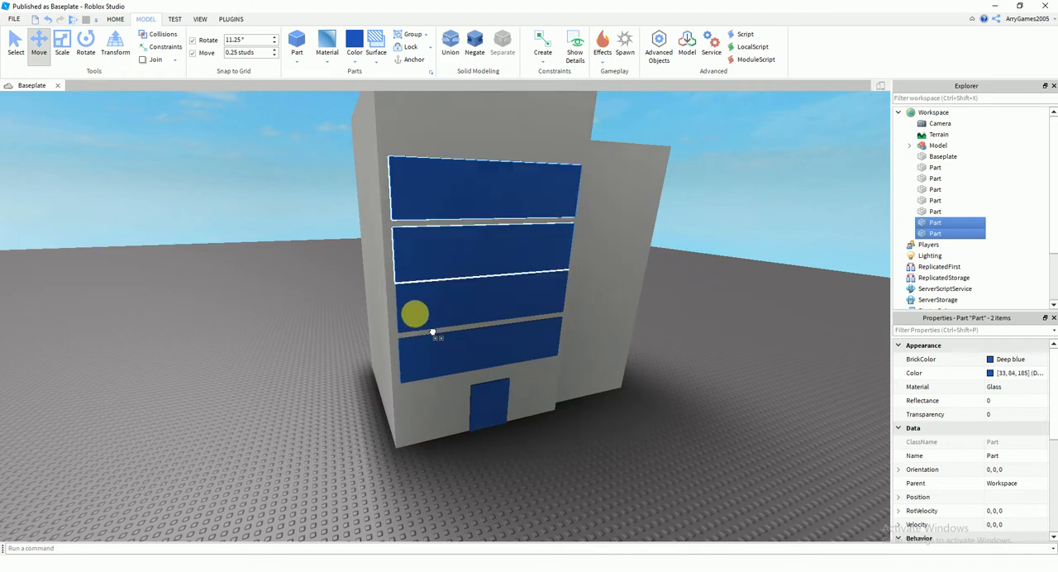
pyautogui.scroll(5, 433, 347)
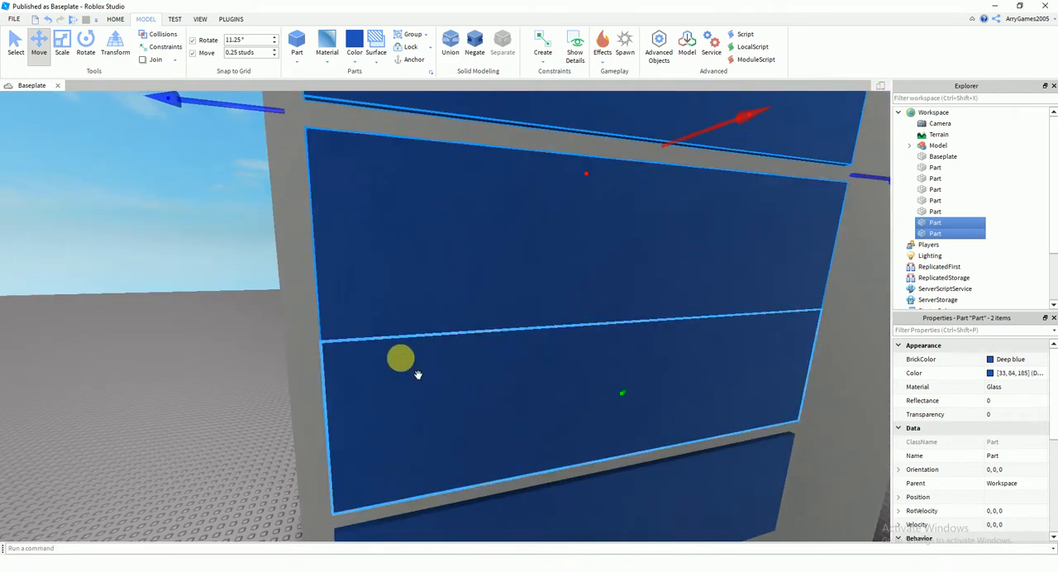
pyautogui.scroll(-5, 463, 300)
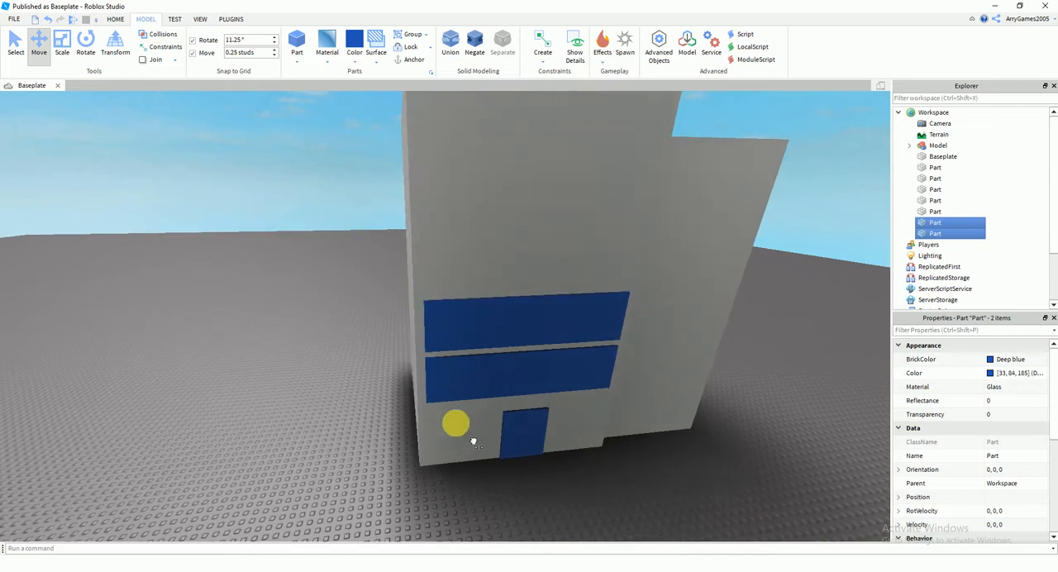
pyautogui.moveTo(456, 423); pyautogui.dragTo(258, 421)
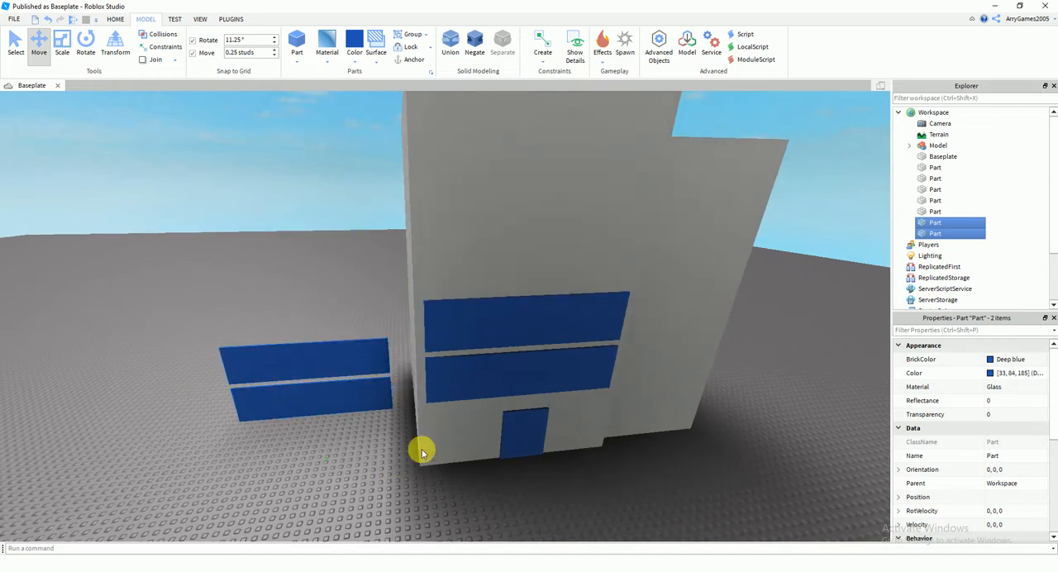
pyautogui.click(397, 476)
pyautogui.moveTo(510, 298); pyautogui.dragTo(537, 231)
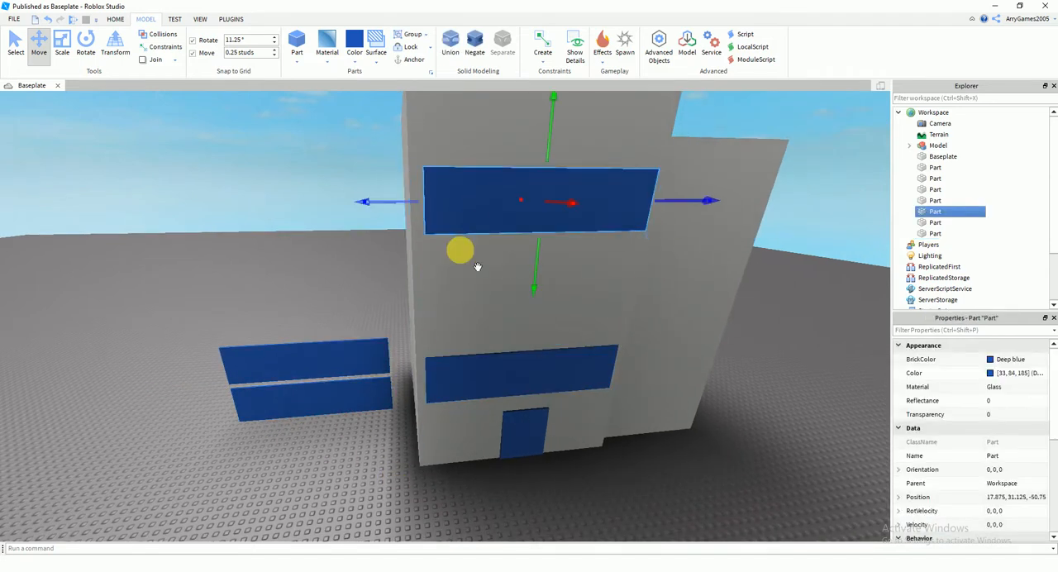
pyautogui.hotkey('ctrl', 'z')
# Select the two copied window bands beside the tower and move them onto its front face
pyautogui.click(332, 425)
pyautogui.click(308, 385)
pyautogui.keyDown('ctrl'); pyautogui.click(263, 370); pyautogui.keyUp('ctrl')
pyautogui.moveTo(302, 349); pyautogui.dragTo(487, 334)
pyautogui.scroll(-4, 487, 334)
pyautogui.moveTo(487, 334); pyautogui.dragTo(487, 336, button='right')
# Align the copied pair directly above the two existing window bands, with matching side edges and an equal grey gap
pyautogui.scroll(1, 487, 335)
pyautogui.moveTo(474, 333); pyautogui.dragTo(466, 360)
pyautogui.scroll(6, 465, 360)
pyautogui.moveTo(465, 361)
pyautogui.mouseDown(button='right')
pyautogui.moveTo(484, 362)
pyautogui.moveTo(466, 361)
pyautogui.mouseUp(button='right')
pyautogui.moveTo(542, 403); pyautogui.dragTo(548, 388)
pyautogui.moveTo(558, 387); pyautogui.dragTo(617, 435, button='right')
pyautogui.scroll(-4, 617, 435)
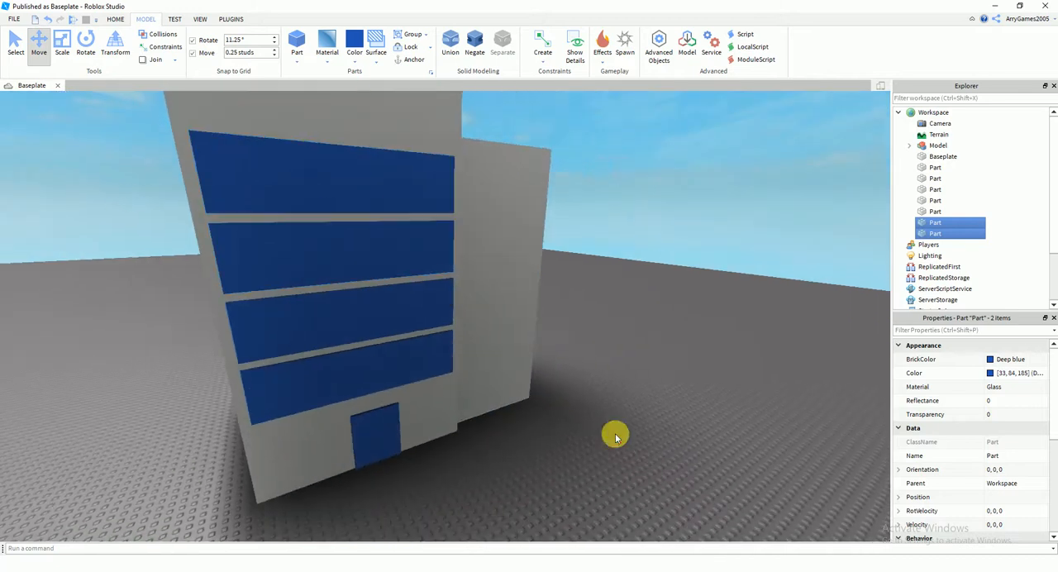
# Duplicate one window band and move the copy above the four stacked bands on the tower's front
pyautogui.click(617, 435)
pyautogui.scroll(-3, 579, 405)
pyautogui.moveTo(455, 298); pyautogui.dragTo(428, 384)
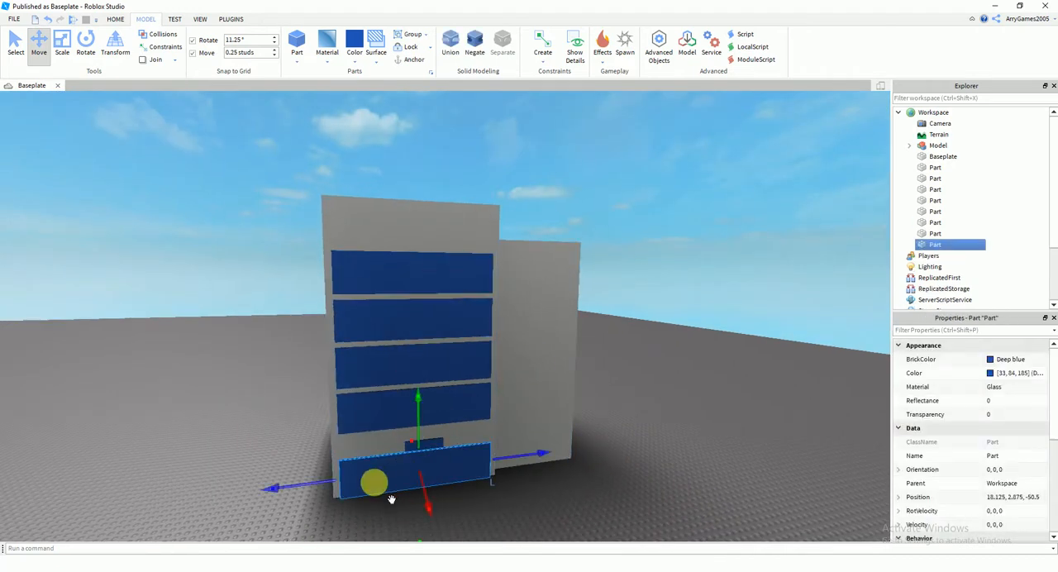
pyautogui.moveTo(391, 500); pyautogui.dragTo(389, 270)
pyautogui.press('w')
pyautogui.moveTo(369, 232); pyautogui.dragTo(370, 234, button='right')
pyautogui.press('a')
pyautogui.moveTo(431, 360); pyautogui.dragTo(428, 358)
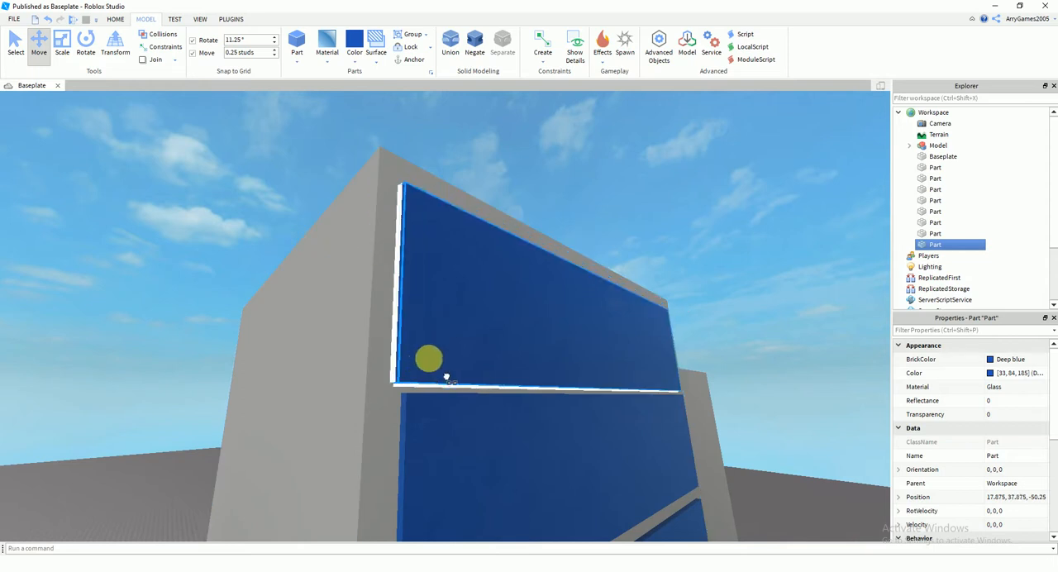
pyautogui.moveTo(429, 361); pyautogui.dragTo(417, 363, button='right')
# Align the top window band with the bands below and leave a gap, with its centre at 17.88, 38.38, -50.5
pyautogui.press('d')
pyautogui.moveTo(307, 303); pyautogui.dragTo(317, 309)
pyautogui.moveTo(323, 312); pyautogui.dragTo(324, 312, button='right')
pyautogui.press('a')
pyautogui.press('d')
pyautogui.moveTo(502, 232); pyautogui.dragTo(497, 220)
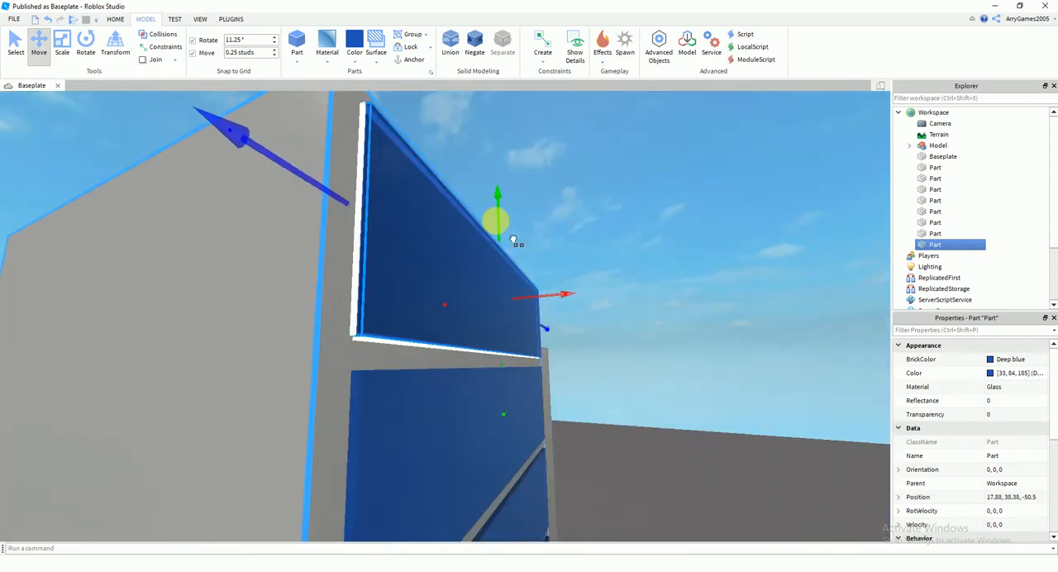
# Scale the front grey tower slightly taller so a grey margin remains above the top window band
pyautogui.click(676, 286)
pyautogui.press('d')
pyautogui.moveTo(675, 286); pyautogui.dragTo(676, 288, button='right')
pyautogui.press('s')
pyautogui.press('d')
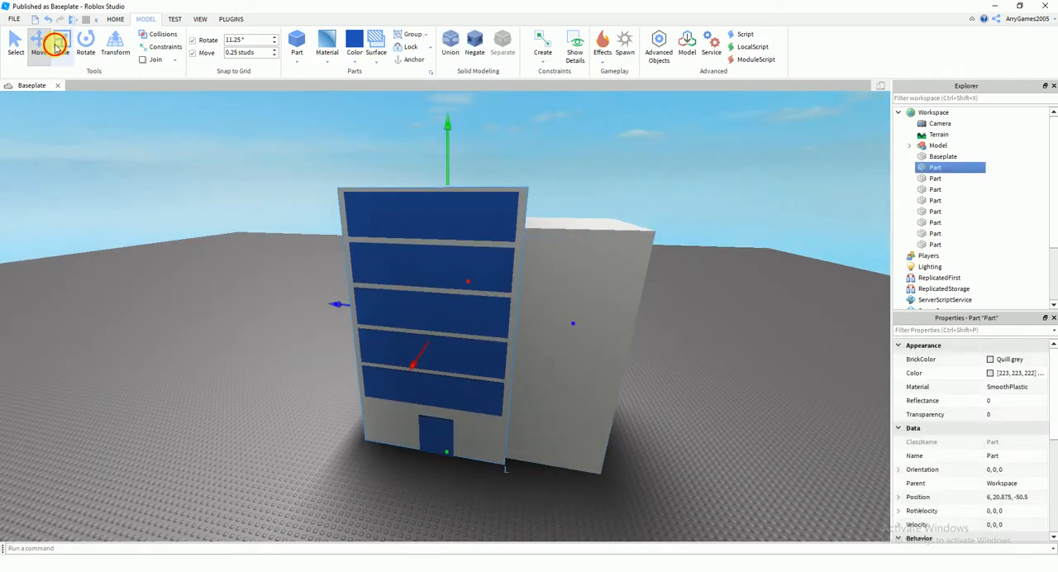
pyautogui.click(591, 183)
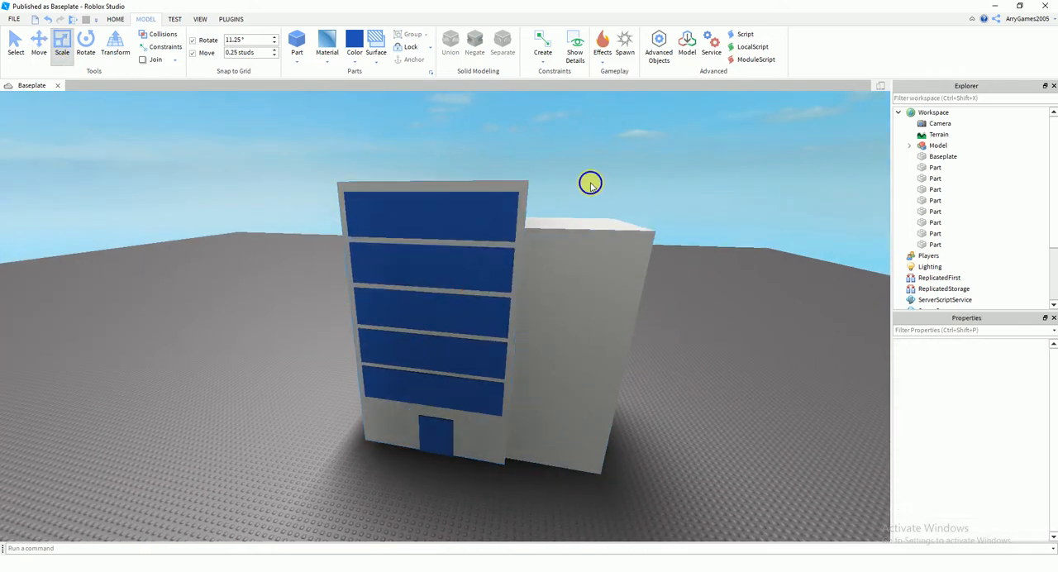
# Examine the tower and its five stacked window bands from several angles
pyautogui.press('a')
pyautogui.moveTo(591, 182); pyautogui.dragTo(591, 182, button='right')
pyautogui.press('d')
pyautogui.press('a')
pyautogui.press('a')
pyautogui.moveTo(460, 274); pyautogui.dragTo(461, 295, button='right')
pyautogui.press('a')
pyautogui.press('d')
pyautogui.press('d')
pyautogui.press('s')
# Select all five front window bands and paste a duplicate set of them
pyautogui.click(487, 403)
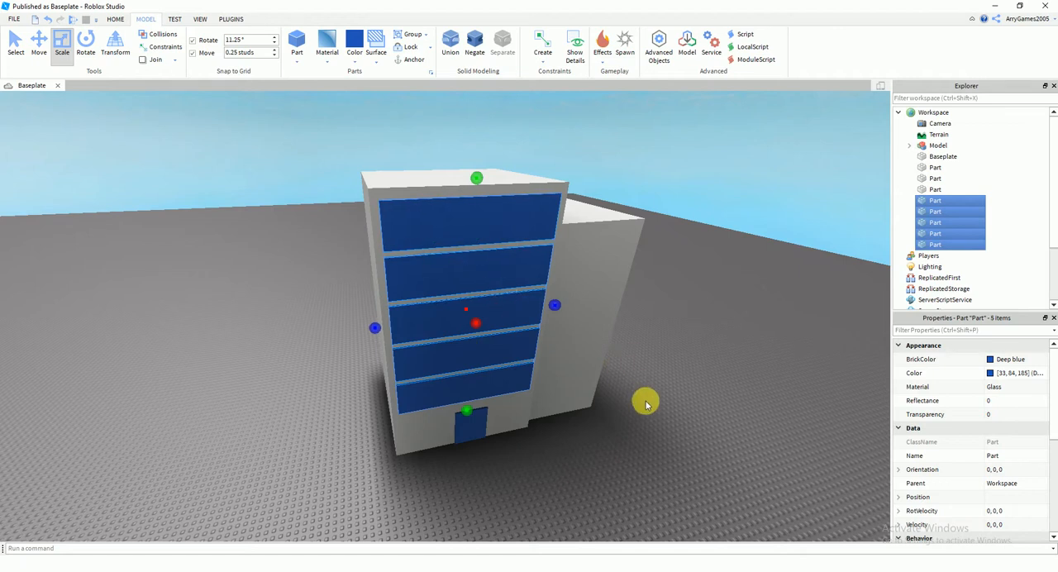
pyautogui.hotkey('ctrl', 'v')
pyautogui.press('e')
pyautogui.press('s')
pyautogui.press('a')
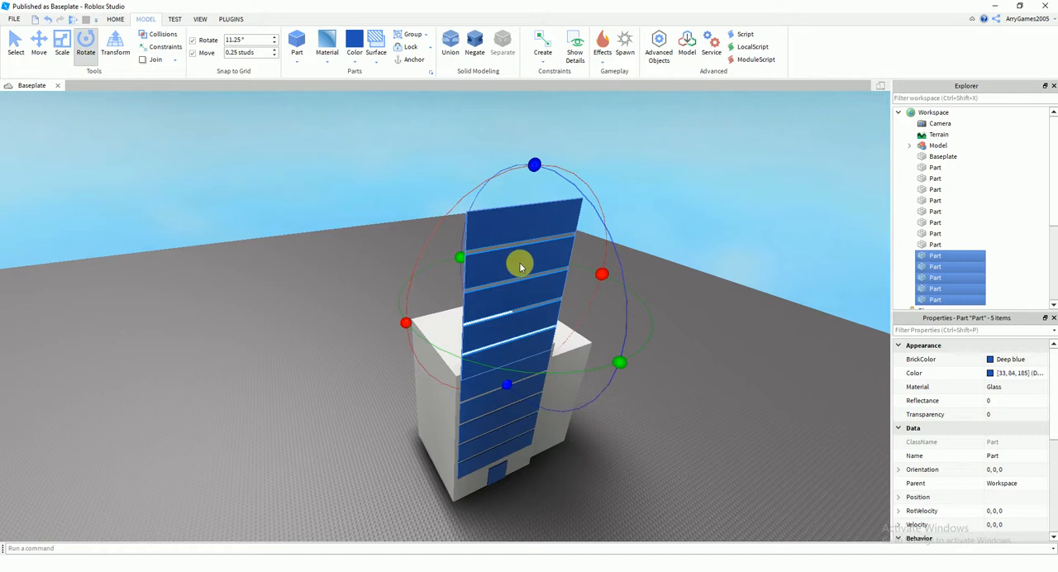
# Rotate the five copied window bands about the vertical axis to an orientation of 0, -90, 0
pyautogui.moveTo(520, 263); pyautogui.dragTo(607, 347, button='right')
pyautogui.press('w')
pyautogui.press('d')
pyautogui.moveTo(567, 383); pyautogui.dragTo(329, 285)
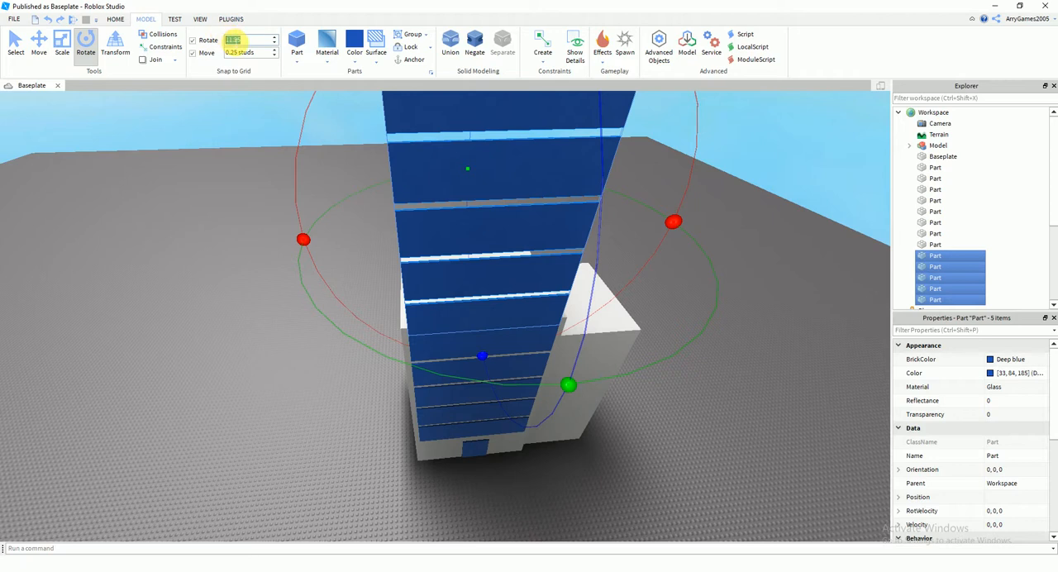
pyautogui.moveTo(198, 198); pyautogui.dragTo(693, 395, button='right')
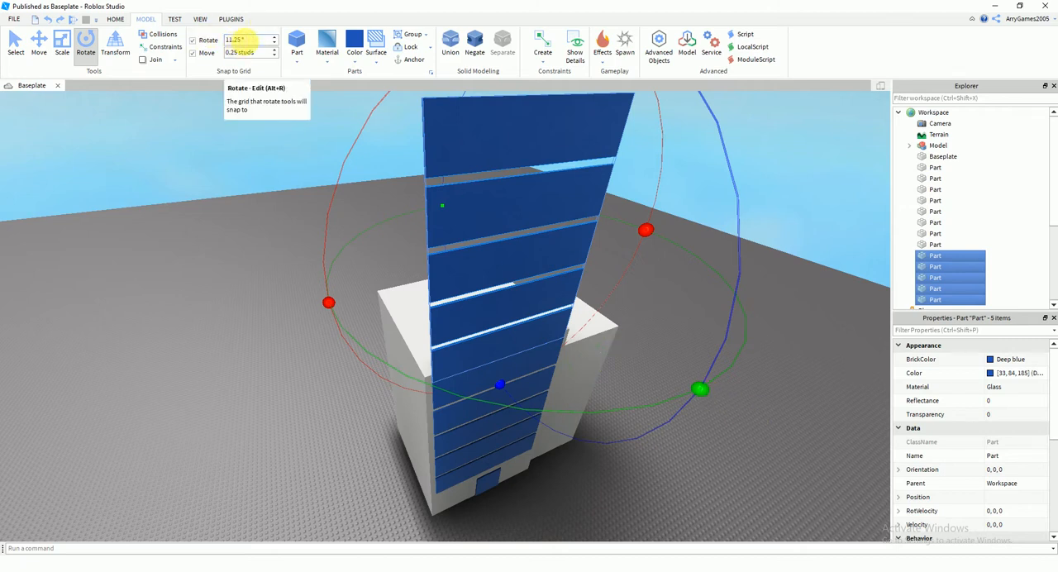
pyautogui.moveTo(699, 392); pyautogui.dragTo(257, 307)
pyautogui.moveTo(403, 313); pyautogui.dragTo(206, 153, button='right')
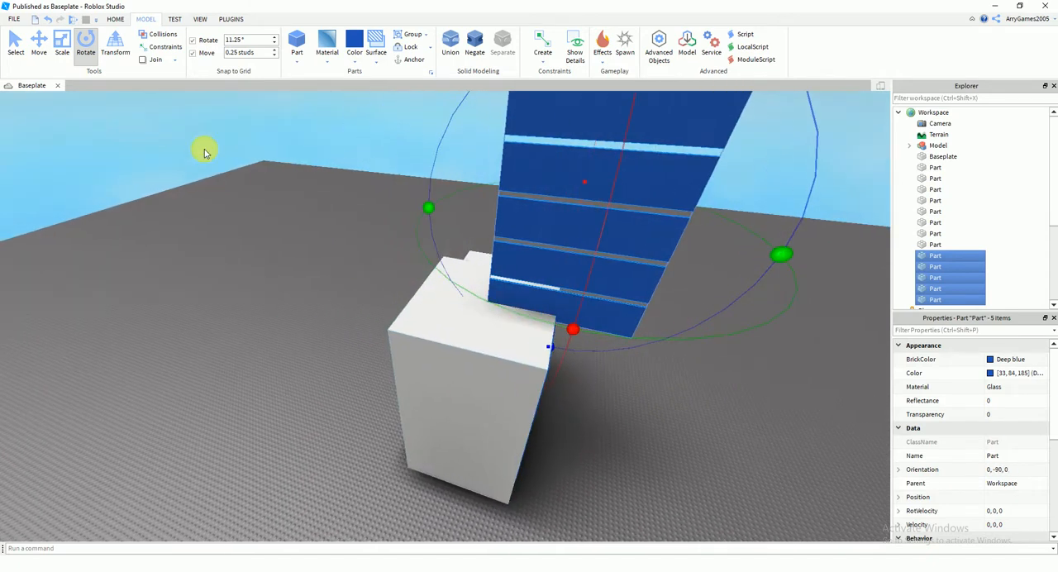
# Move the rotated set of five window bands onto the tower's side wall and lower it to window height
pyautogui.moveTo(543, 309); pyautogui.dragTo(444, 369, button='right')
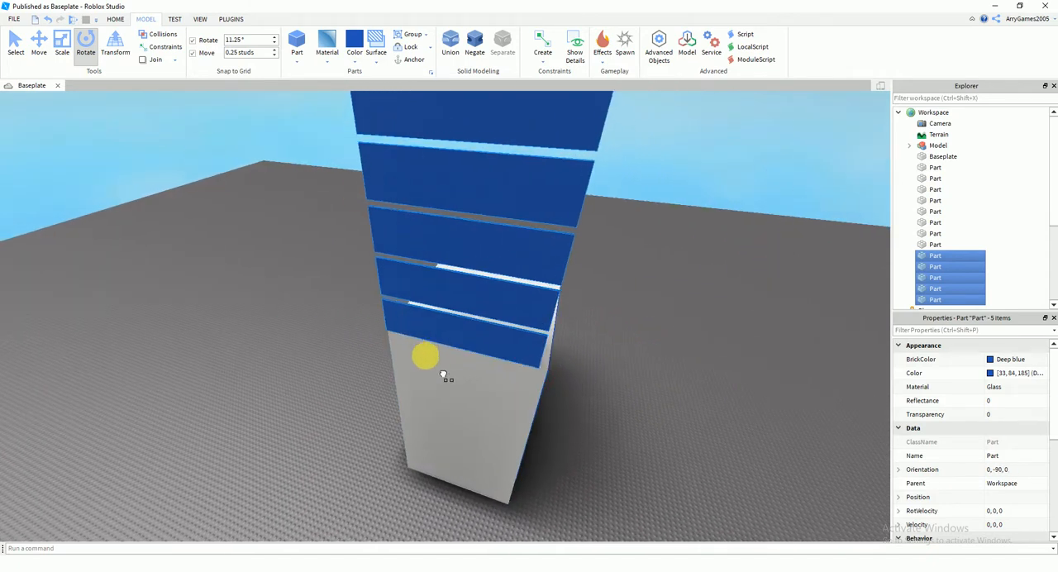
pyautogui.press('a')
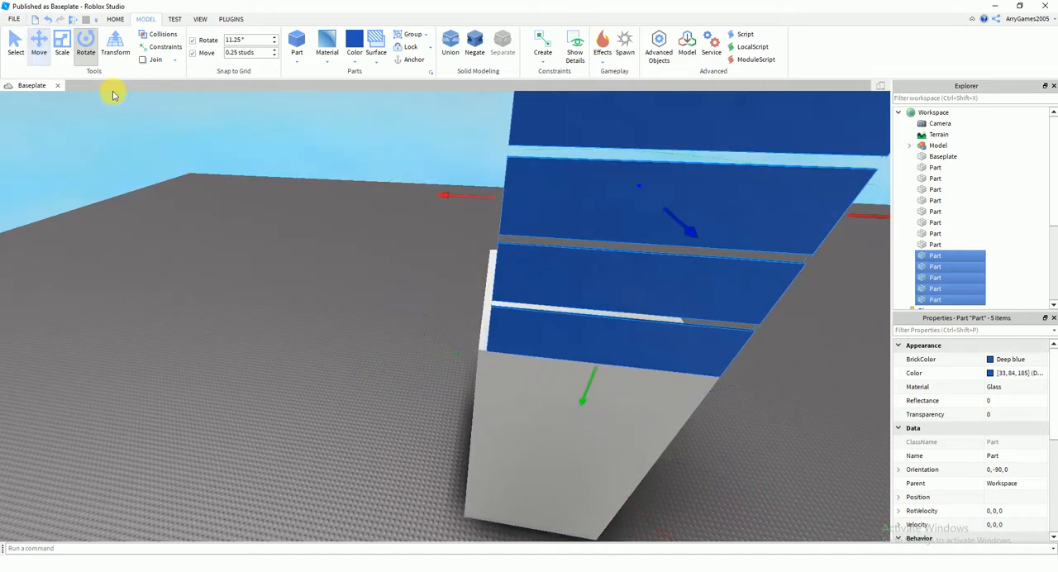
pyautogui.click(38, 52)
pyautogui.press('a')
pyautogui.moveTo(437, 230); pyautogui.dragTo(436, 232, button='right')
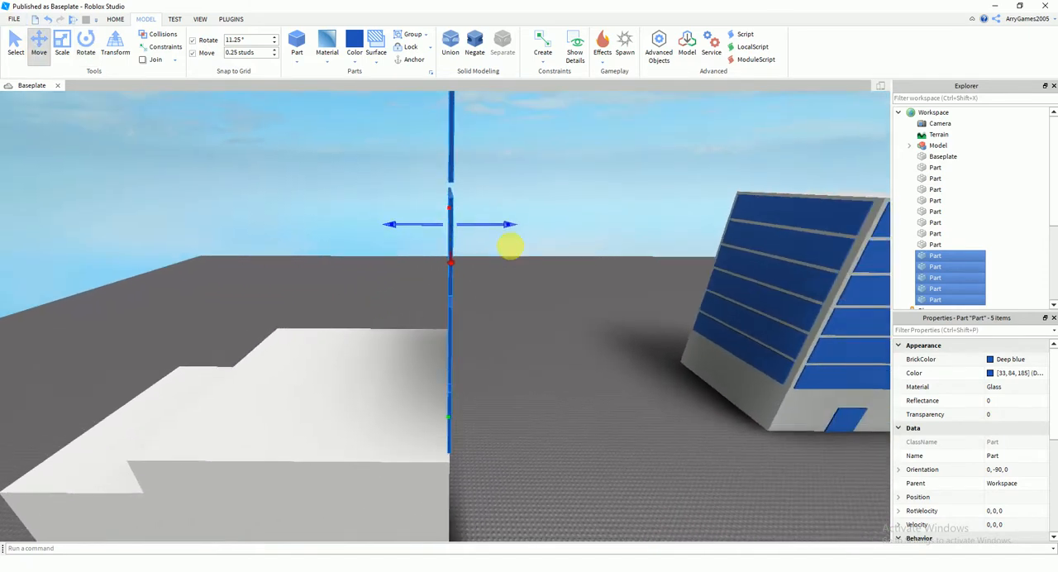
pyautogui.scroll(2, 510, 245)
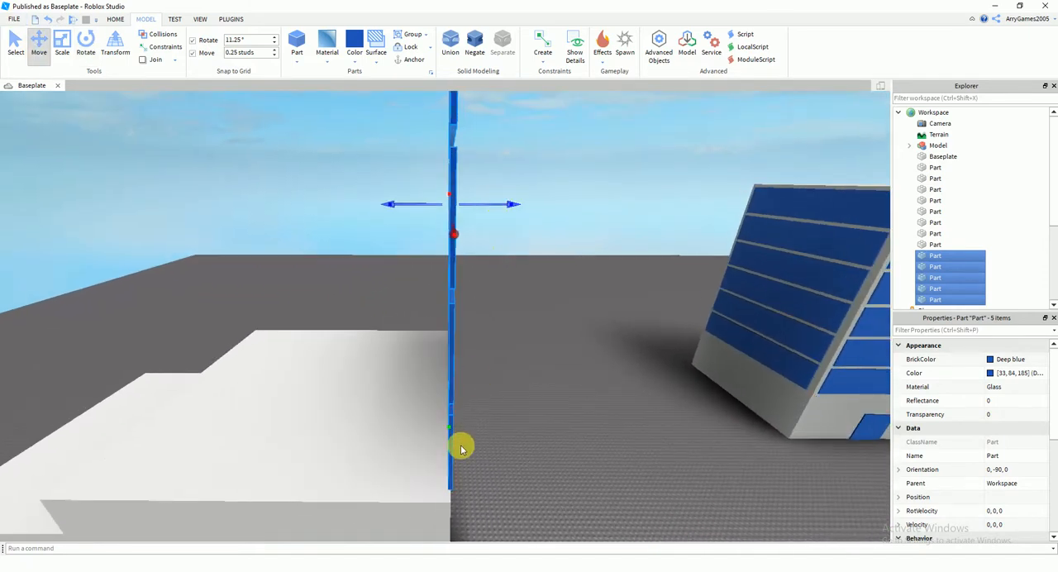
pyautogui.moveTo(461, 444); pyautogui.dragTo(457, 441, button='right')
pyautogui.scroll(-3, 408, 405)
pyautogui.moveTo(415, 359); pyautogui.dragTo(447, 530)
# Set the move increment to 0.05 studs and nudge the five side window bands against the tower's wall
pyautogui.moveTo(537, 447); pyautogui.dragTo(534, 435, button='right')
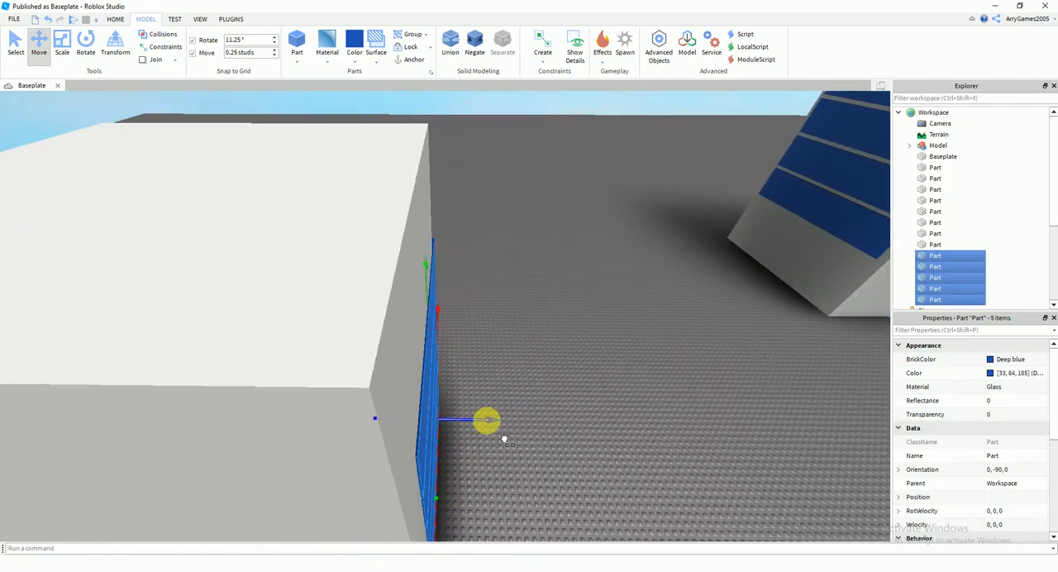
pyautogui.moveTo(486, 421); pyautogui.dragTo(490, 427, button='right')
pyautogui.moveTo(456, 453); pyautogui.dragTo(475, 454)
pyautogui.moveTo(482, 428); pyautogui.dragTo(488, 442, button='right')
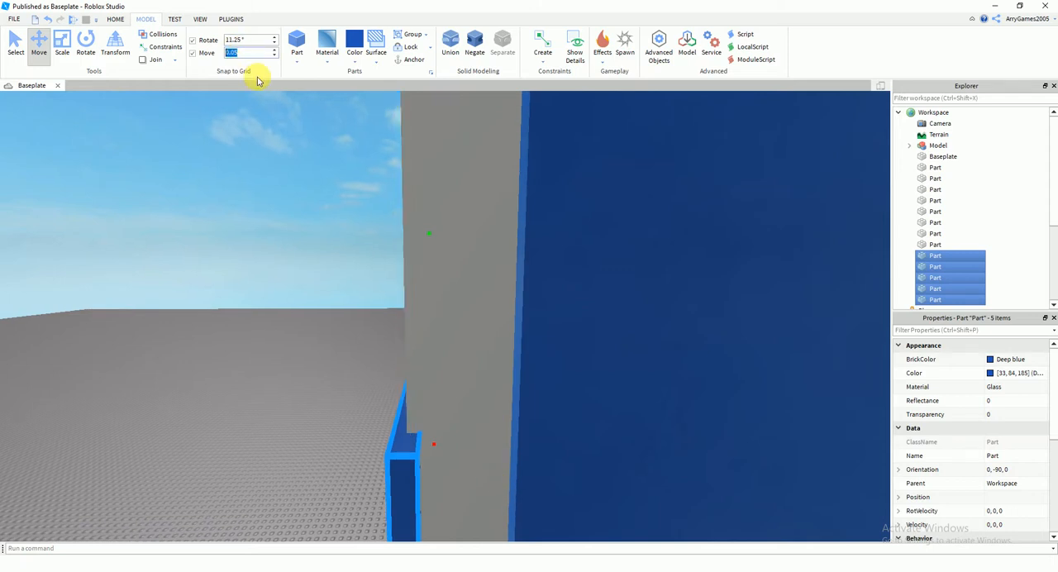
pyautogui.scroll(-3, 358, 284)
pyautogui.moveTo(355, 282)
pyautogui.mouseDown(button='right')
pyautogui.moveTo(361, 272)
pyautogui.moveTo(366, 295)
pyautogui.mouseUp(button='right')
pyautogui.scroll(4, 366, 295)
pyautogui.moveTo(410, 335); pyautogui.dragTo(376, 311, button='right')
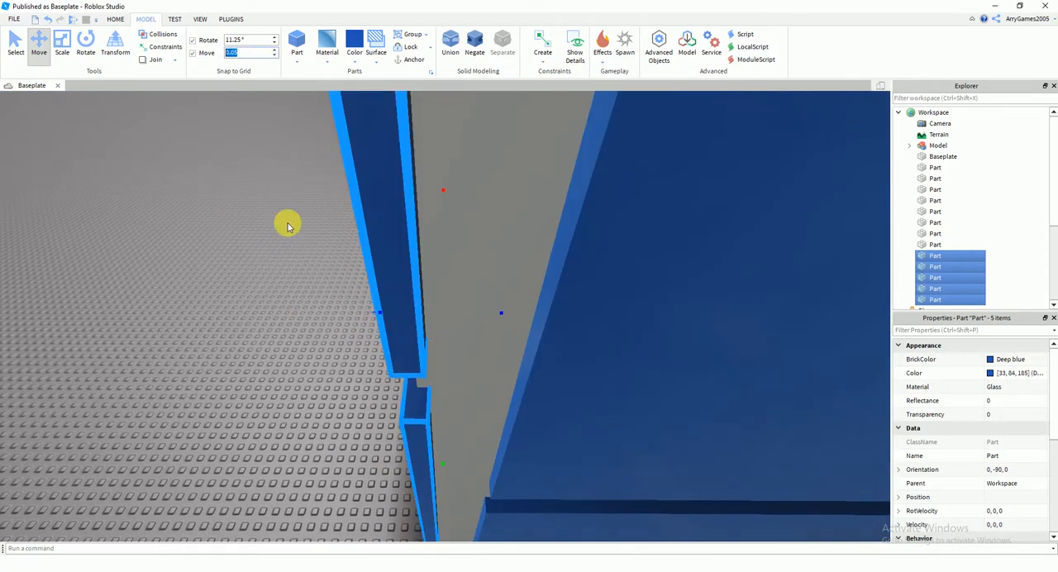
pyautogui.moveTo(297, 269); pyautogui.dragTo(298, 272, button='right')
pyautogui.moveTo(364, 323); pyautogui.dragTo(361, 324)
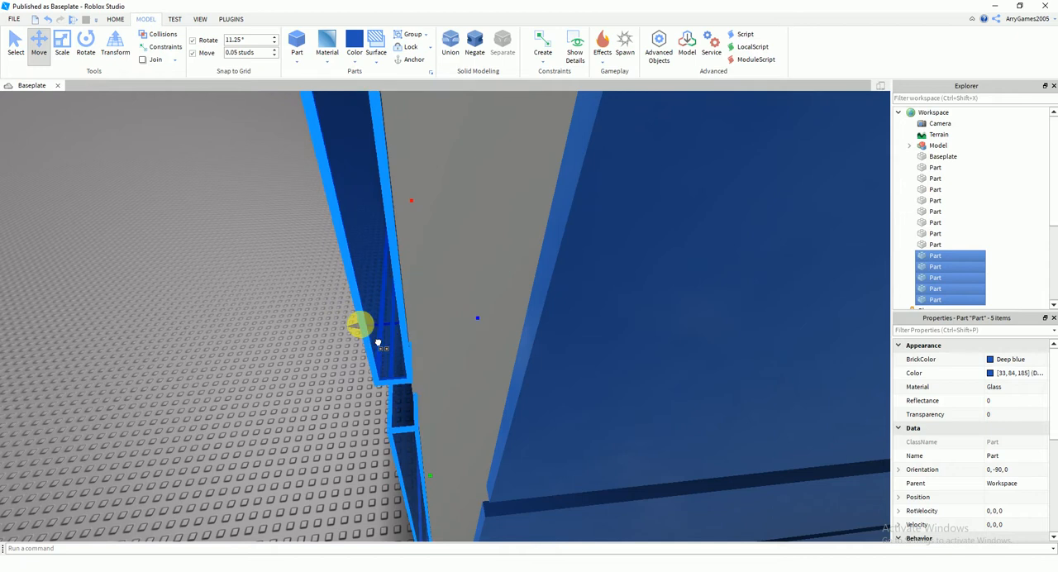
# Undo the last adjustment of the five side window bands
pyautogui.moveTo(320, 340); pyautogui.dragTo(321, 339, button='right')
pyautogui.click(304, 381)
pyautogui.moveTo(304, 380); pyautogui.dragTo(304, 384, button='right')
pyautogui.hotkey('ctrl', 'z')
# Fine-tune the side window bands' position near the front corner in 0.05-stud increments, and deselect them
pyautogui.moveTo(351, 497); pyautogui.dragTo(349, 501)
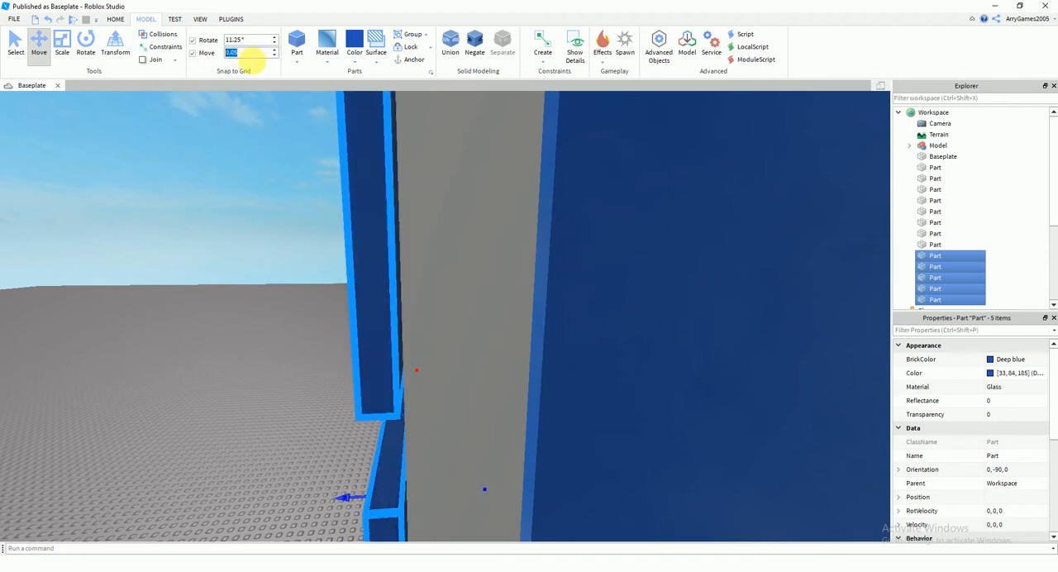
pyautogui.moveTo(361, 507); pyautogui.dragTo(365, 512)
pyautogui.moveTo(380, 434); pyautogui.dragTo(404, 433, button='right')
pyautogui.moveTo(532, 436)
pyautogui.mouseDown()
pyautogui.moveTo(524, 407)
pyautogui.moveTo(555, 402)
pyautogui.moveTo(557, 418)
pyautogui.moveTo(519, 442)
pyautogui.moveTo(512, 427)
pyautogui.moveTo(521, 433)
pyautogui.mouseUp()
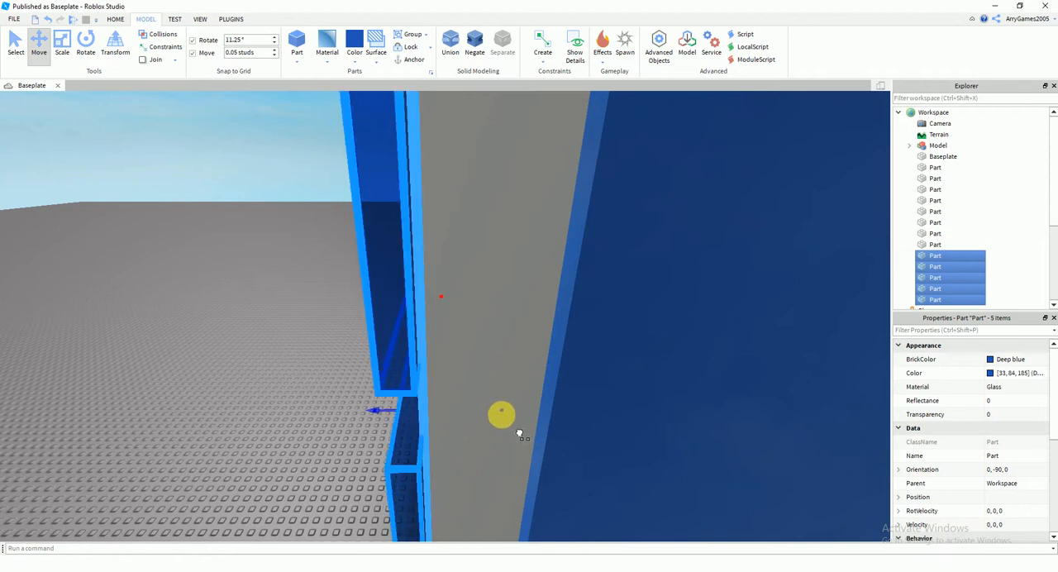
pyautogui.moveTo(510, 421); pyautogui.dragTo(493, 418)
pyautogui.scroll(-2, 358, 463)
pyautogui.click(326, 439)
pyautogui.scroll(-2, 330, 438)
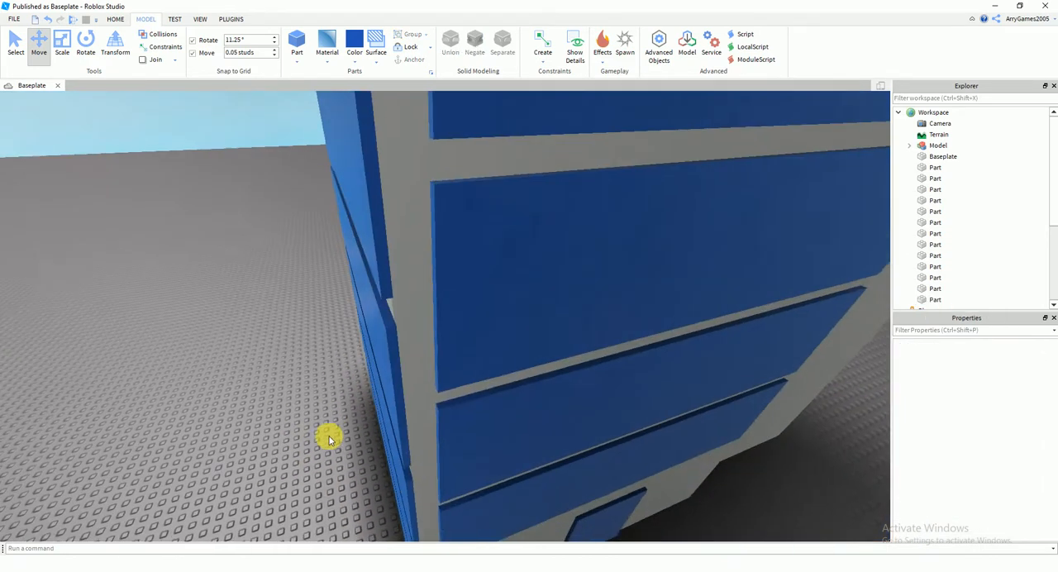
# Delete four of the five side window bands and select the one that is left
pyautogui.scroll(2, 329, 437)
pyautogui.moveTo(328, 435); pyautogui.dragTo(329, 438, button='right')
pyautogui.scroll(1, 329, 436)
pyautogui.scroll(-3, 329, 436)
pyautogui.scroll(-2, 435, 366)
pyautogui.moveTo(435, 365); pyautogui.dragTo(434, 365, button='right')
pyautogui.press('Delete')
pyautogui.click(455, 335)
pyautogui.press('Delete')
pyautogui.click(434, 291)
pyautogui.press('Delete')
pyautogui.click(427, 253)
pyautogui.press('Delete')
pyautogui.click(420, 214)
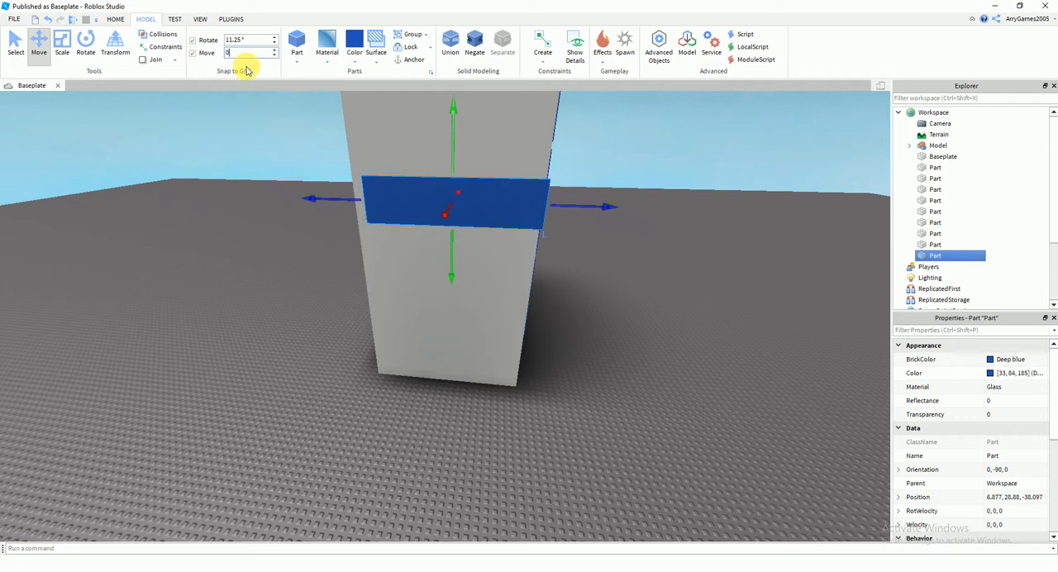
# Set the move increment to 0.25 studs and lower the remaining side band to 5.5, 17.625, -38.125
pyautogui.moveTo(373, 244); pyautogui.dragTo(505, 353, button='right')
pyautogui.press('a')
pyautogui.moveTo(534, 339); pyautogui.dragTo(530, 374)
pyautogui.moveTo(521, 430); pyautogui.dragTo(546, 414)
pyautogui.moveTo(546, 413); pyautogui.dragTo(529, 398, button='right')
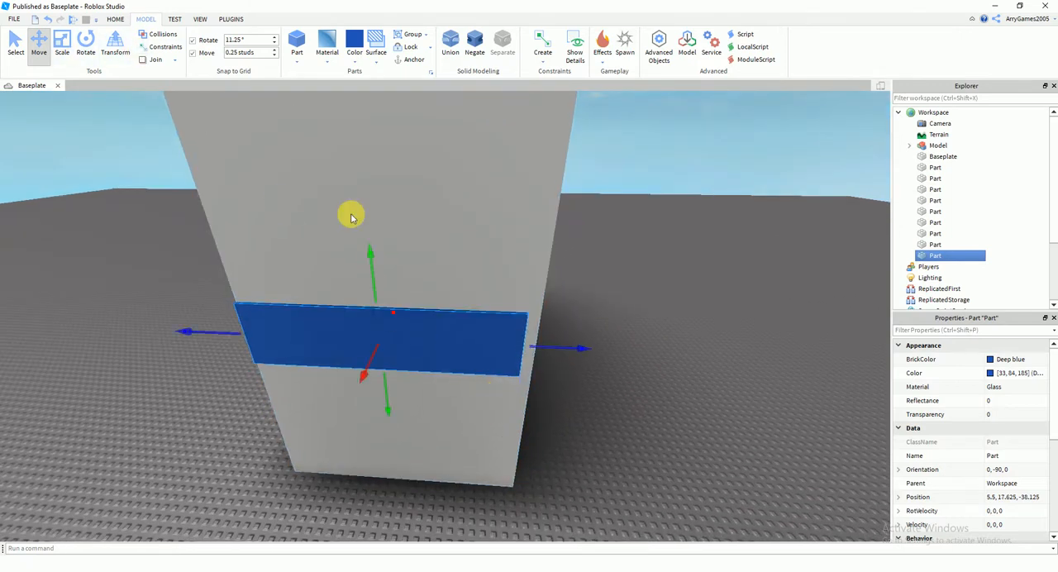
# Lower the side window band to a height of 12.375 studs so it matches the lowest front band
pyautogui.moveTo(486, 383); pyautogui.dragTo(578, 425)
pyautogui.moveTo(487, 356); pyautogui.dragTo(501, 434)
pyautogui.moveTo(552, 423); pyautogui.dragTo(451, 369, button='right')
pyautogui.moveTo(451, 370)
pyautogui.mouseDown()
pyautogui.moveTo(484, 341)
pyautogui.moveTo(459, 356)
pyautogui.mouseUp()
pyautogui.moveTo(536, 361); pyautogui.dragTo(344, 347, button='right')
pyautogui.moveTo(344, 347); pyautogui.dragTo(309, 141)
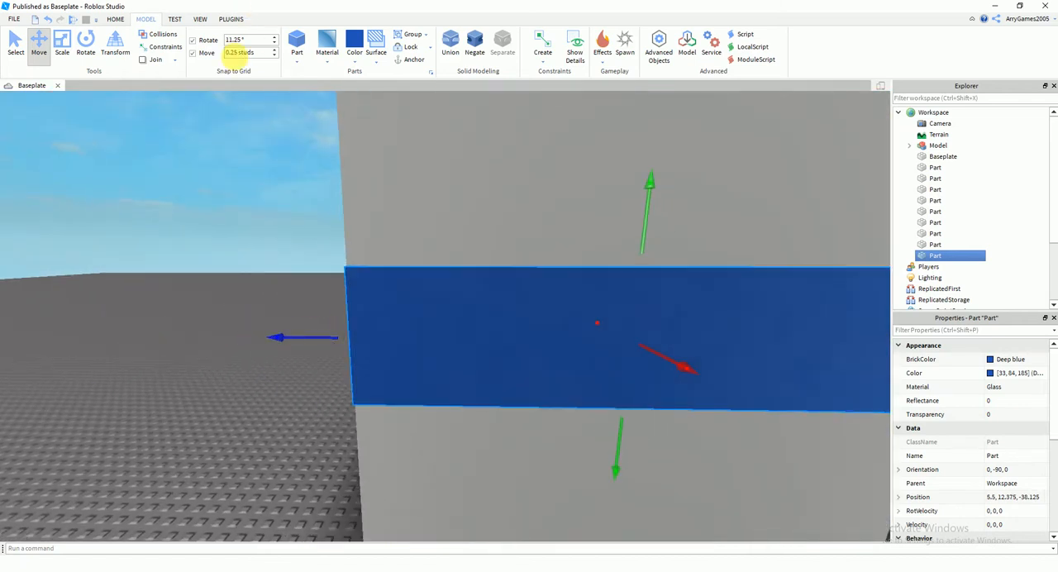
# Set the increment to 1 stud and resize the side band's length so its centre is at X 6
pyautogui.moveTo(301, 339); pyautogui.dragTo(339, 362)
pyautogui.press('d')
pyautogui.press('d')
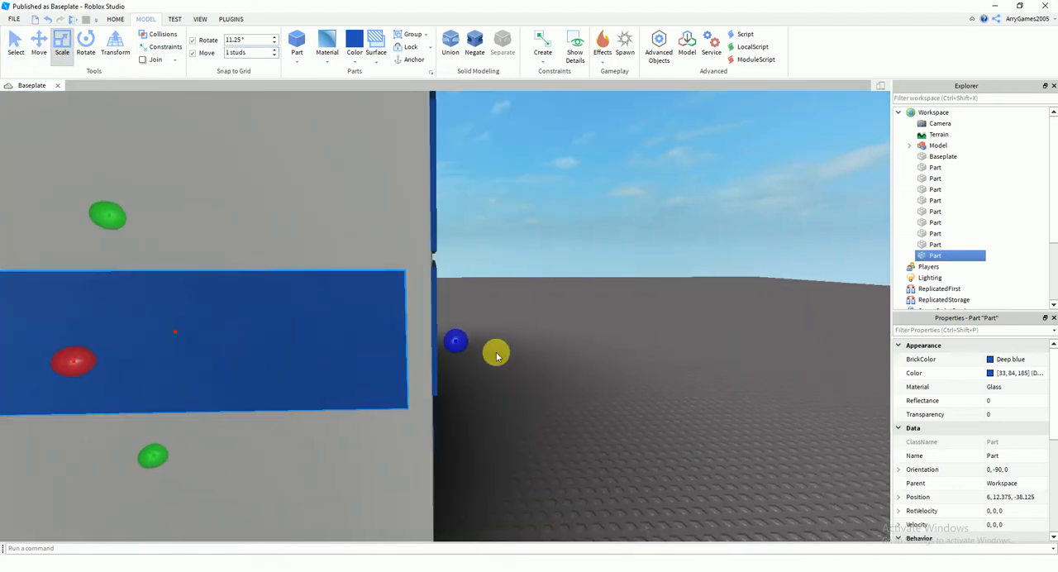
pyautogui.moveTo(459, 342)
pyautogui.mouseDown()
pyautogui.moveTo(477, 343)
pyautogui.moveTo(460, 345)
pyautogui.mouseUp()
pyautogui.click(533, 381)
# Duplicate the side window band, placing the copy directly above it at a height of 18.125 studs
pyautogui.scroll(-4, 533, 381)
pyautogui.click(364, 349)
pyautogui.hotkey('ctrl', 'd')
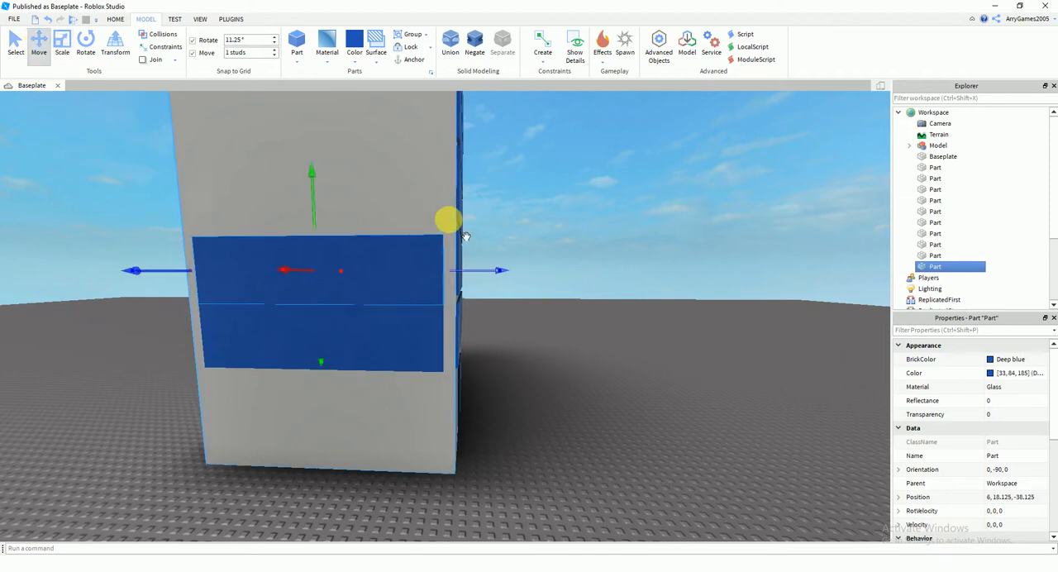
# Set the move increment to 0.75 studs and raise the upper side window band to a height of 18.875
pyautogui.moveTo(449, 220); pyautogui.dragTo(452, 246, button='right')
pyautogui.press('w')
pyautogui.click(244, 54)
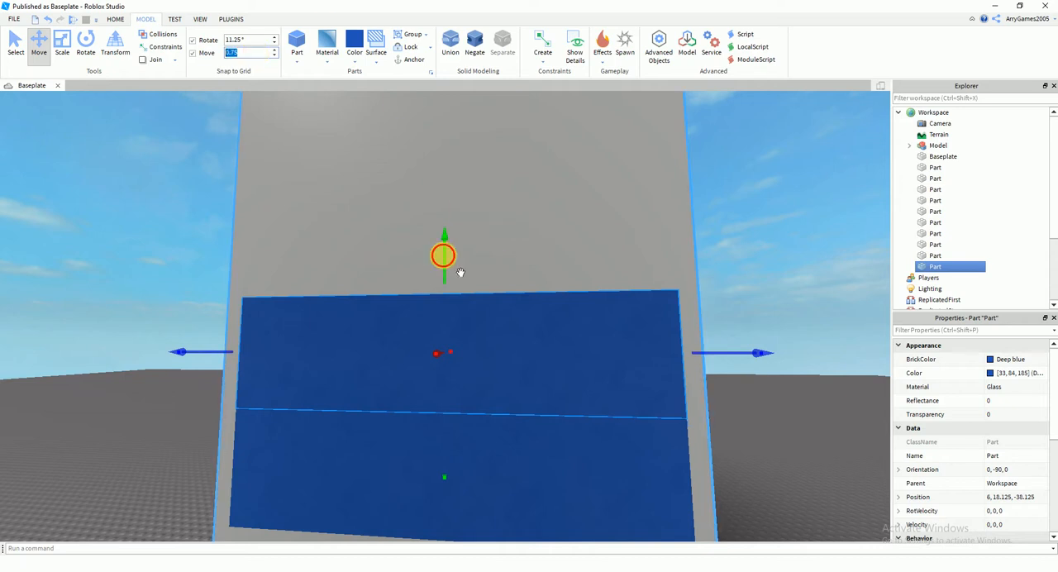
pyautogui.moveTo(460, 273); pyautogui.dragTo(456, 262)
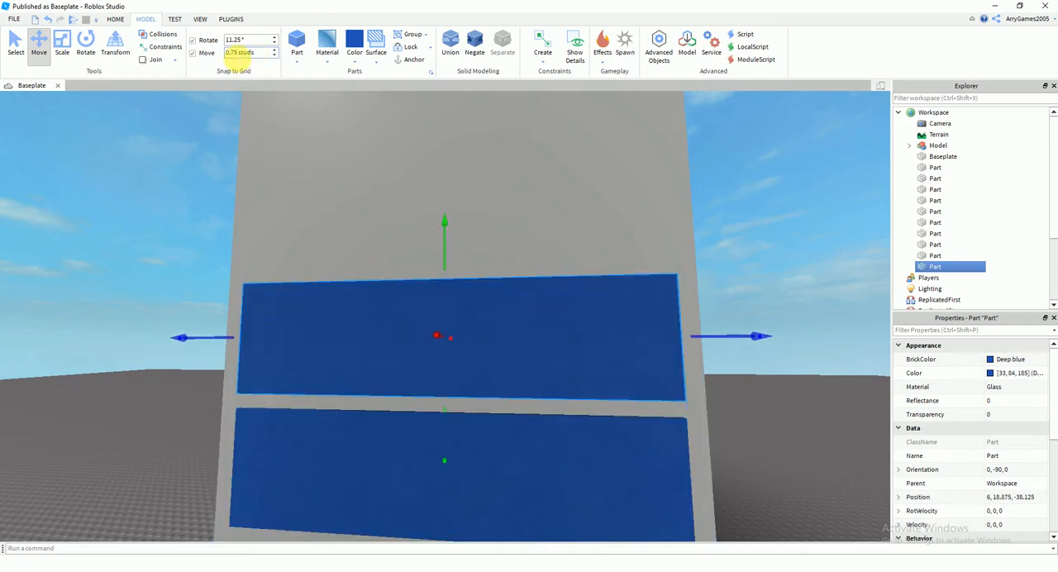
# Duplicate the two side window bands together and stack the copies above them, leaving a 0.75-stud gap
pyautogui.press('s')
pyautogui.moveTo(295, 212); pyautogui.dragTo(295, 211, button='right')
pyautogui.press('d')
pyautogui.click(481, 386)
pyautogui.click(390, 289)
pyautogui.click(491, 398)
pyautogui.press('w')
pyautogui.moveTo(449, 345); pyautogui.dragTo(449, 345, button='right')
pyautogui.moveTo(415, 315); pyautogui.dragTo(414, 315, button='right')
pyautogui.press('a')
pyautogui.click(459, 296)
pyautogui.keyDown('ctrl'); pyautogui.click(442, 217); pyautogui.keyUp('ctrl')
pyautogui.hotkey('ctrl', 'd')
pyautogui.press('e')
pyautogui.moveTo(500, 269); pyautogui.dragTo(502, 269, button='right')
pyautogui.press('a')
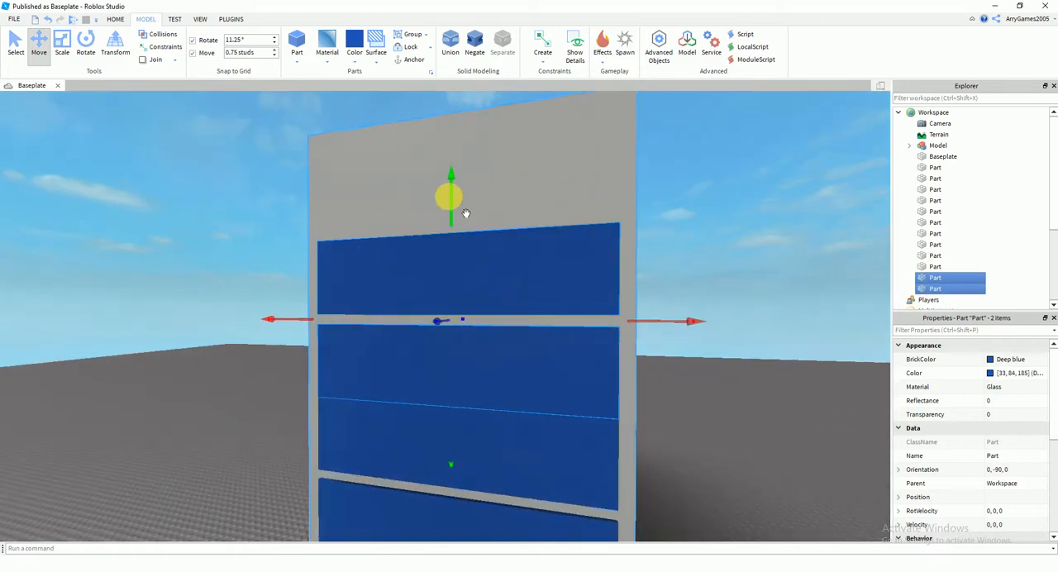
pyautogui.click(690, 371)
pyautogui.press('s')
# Duplicate the highest side window band and place the copy above it with a 0.75-stud gap as the fifth band
pyautogui.click(488, 239)
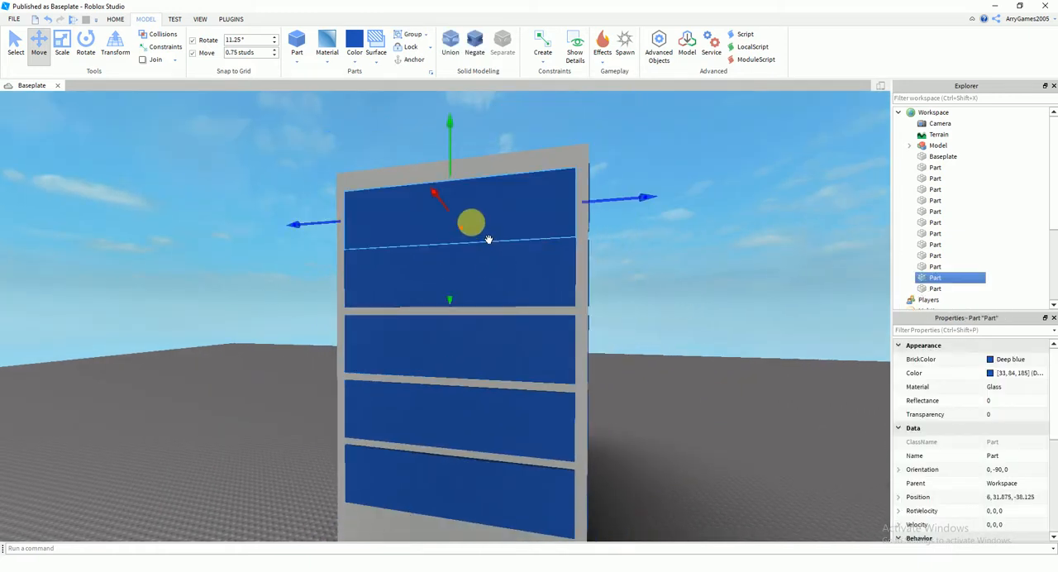
pyautogui.moveTo(450, 155); pyautogui.dragTo(449, 148)
pyautogui.click(662, 293)
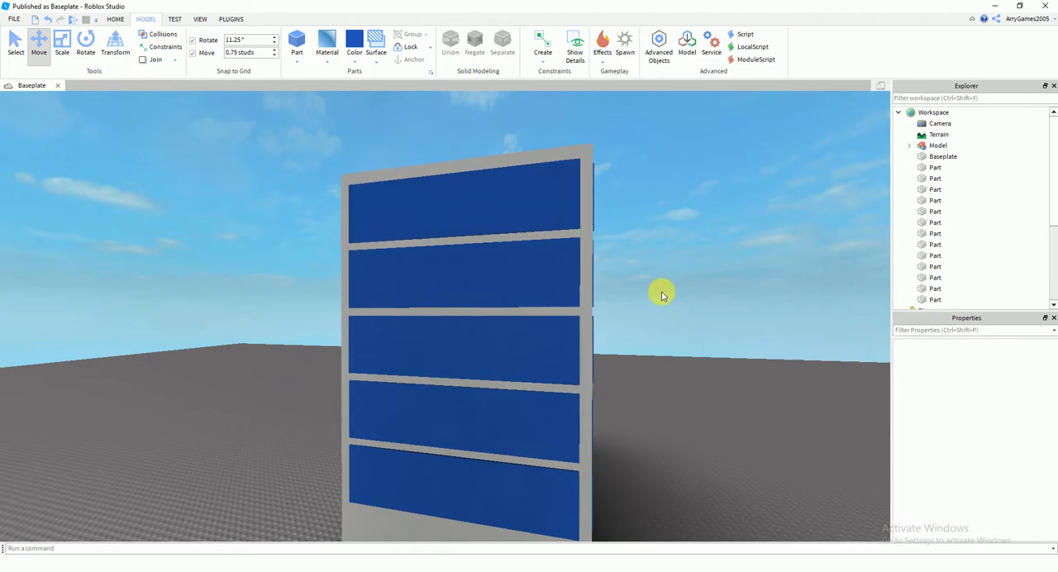
pyautogui.moveTo(662, 291); pyautogui.dragTo(662, 291, button='right')
pyautogui.press('d')
# Duplicate the five side window bands and rotate the copies to orientation 0, 180, 0
pyautogui.click(395, 339)
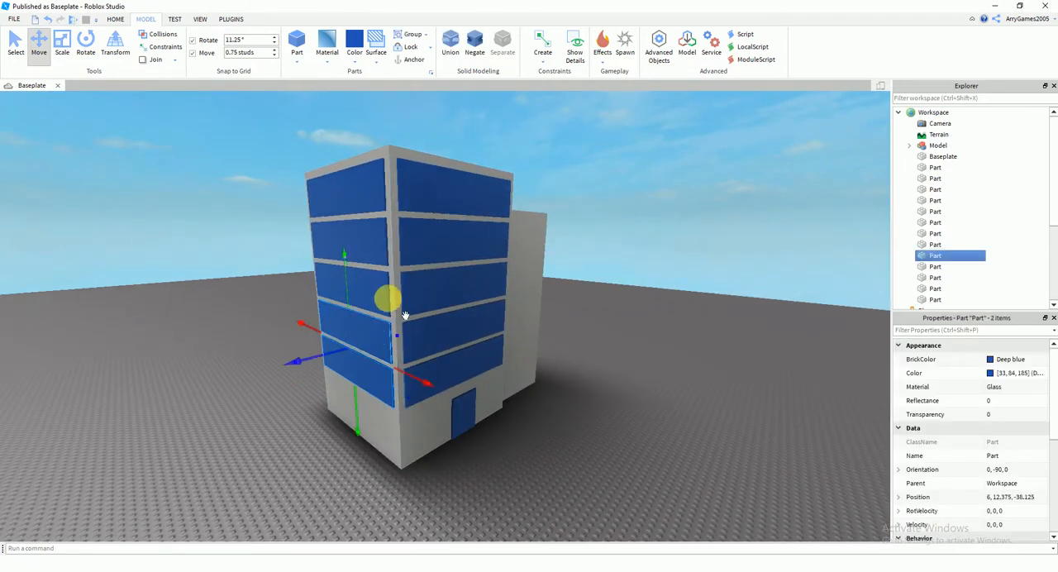
pyautogui.hotkey('ctrl', 'd')
pyautogui.moveTo(380, 210); pyautogui.dragTo(438, 191, button='right')
pyautogui.press('e')
pyautogui.click(86, 36)
pyautogui.press('s')
pyautogui.moveTo(519, 194); pyautogui.dragTo(613, 357)
# Try to position the five rotated window copies against the building using a 0.25-stud increment
pyautogui.click(39, 43)
pyautogui.moveTo(466, 246); pyautogui.dragTo(465, 245, button='right')
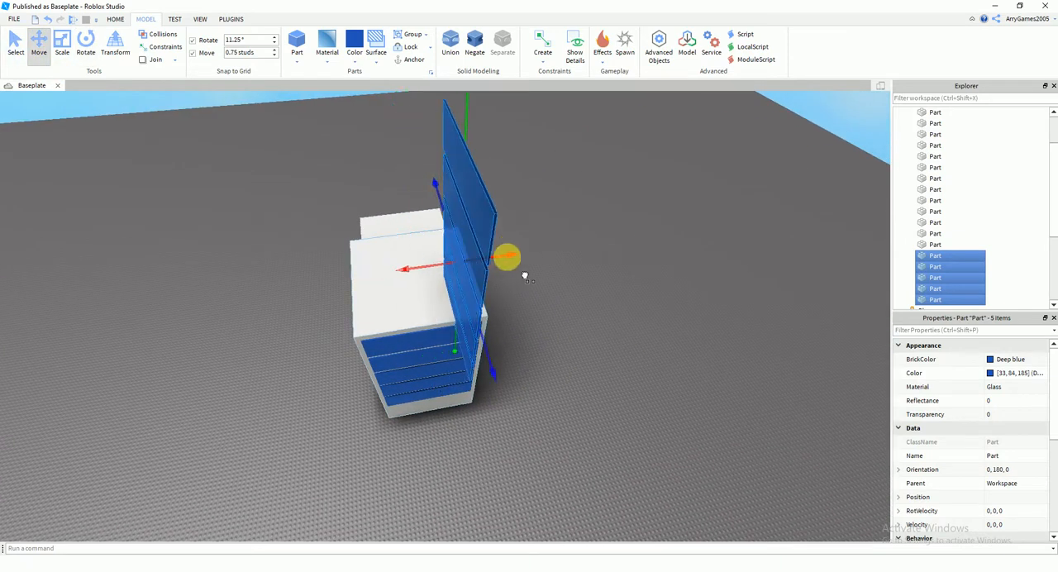
pyautogui.moveTo(507, 258); pyautogui.dragTo(539, 252)
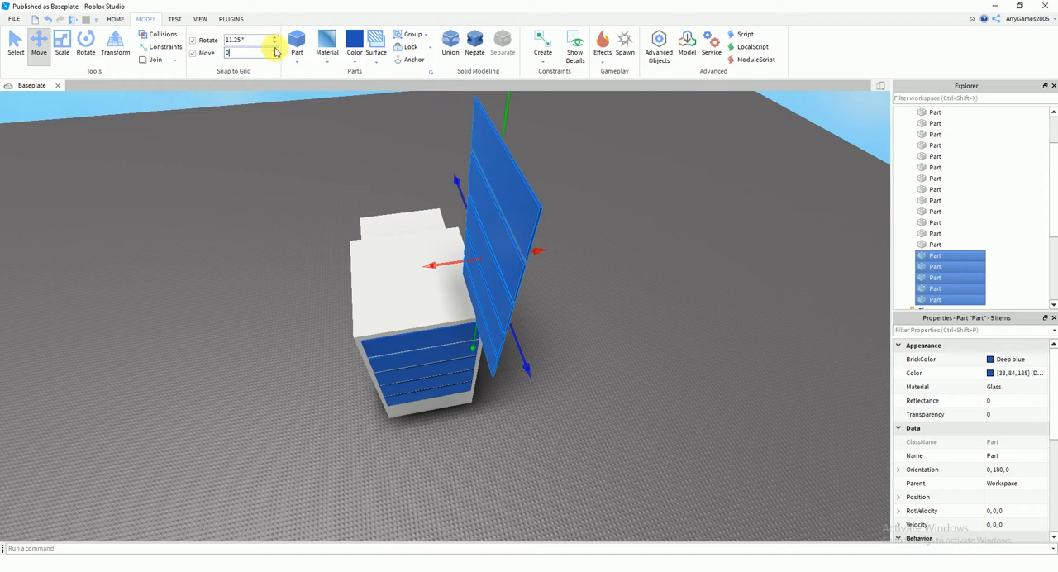
pyautogui.moveTo(515, 207); pyautogui.dragTo(529, 359)
pyautogui.moveTo(529, 359); pyautogui.dragTo(522, 357, button='right')
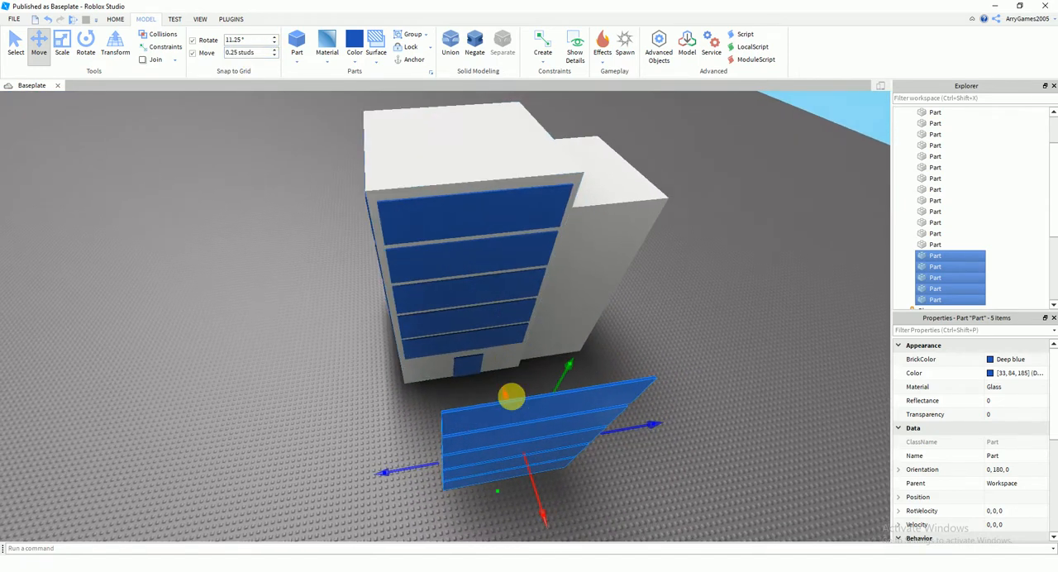
pyautogui.moveTo(538, 421); pyautogui.dragTo(469, 358)
pyautogui.moveTo(470, 357); pyautogui.dragTo(471, 357, button='right')
pyautogui.moveTo(498, 355); pyautogui.dragTo(489, 360)
pyautogui.moveTo(489, 360); pyautogui.dragTo(496, 342, button='right')
pyautogui.scroll(-3, 494, 336)
pyautogui.moveTo(652, 304); pyautogui.dragTo(653, 305, button='right')
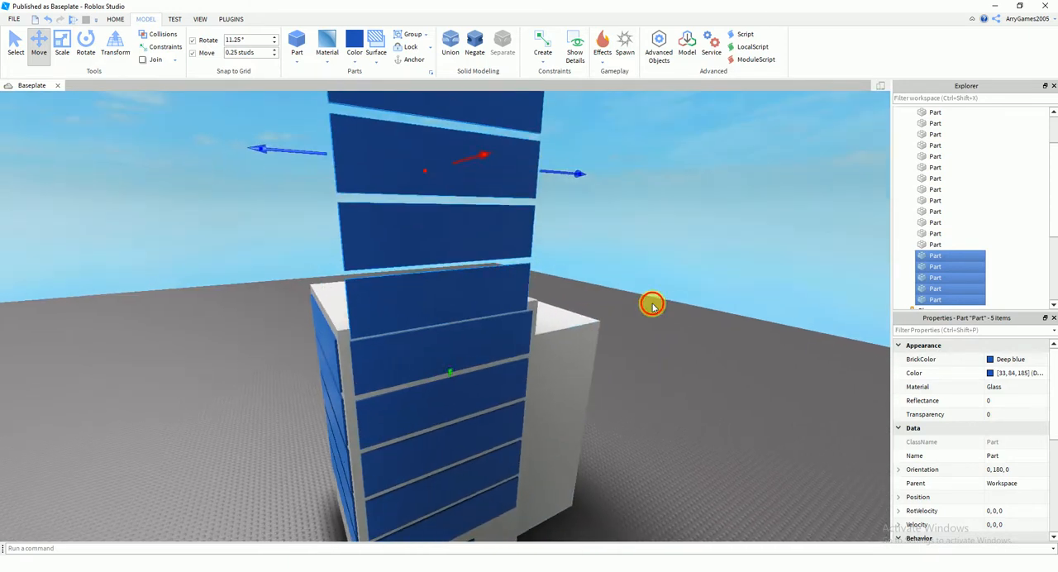
# Select the five rotated window copies and delete them
pyautogui.click(653, 305)
pyautogui.click(474, 296)
pyautogui.moveTo(539, 289); pyautogui.dragTo(550, 296, button='right')
pyautogui.keyDown('ctrl'); pyautogui.click(430, 325); pyautogui.keyUp('ctrl')
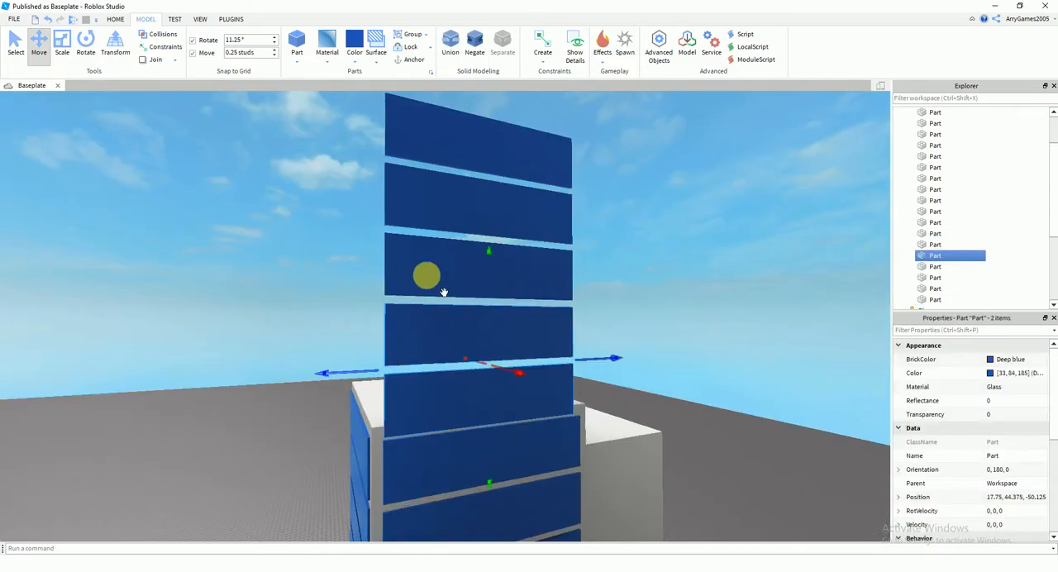
pyautogui.press('Delete')
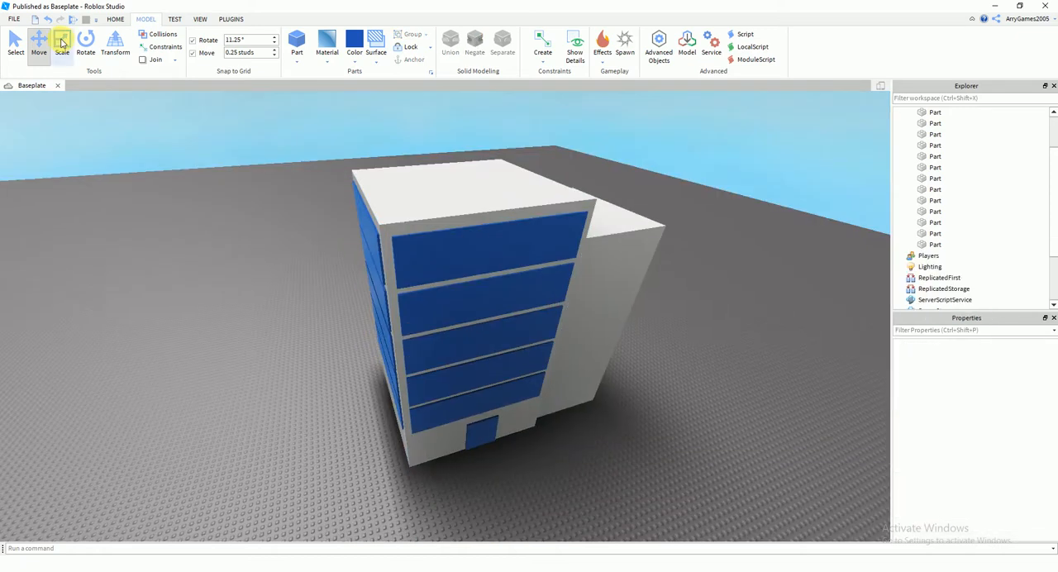
# Duplicate the five front window bands and lower the copies to the same heights as the originals
pyautogui.click(438, 411)
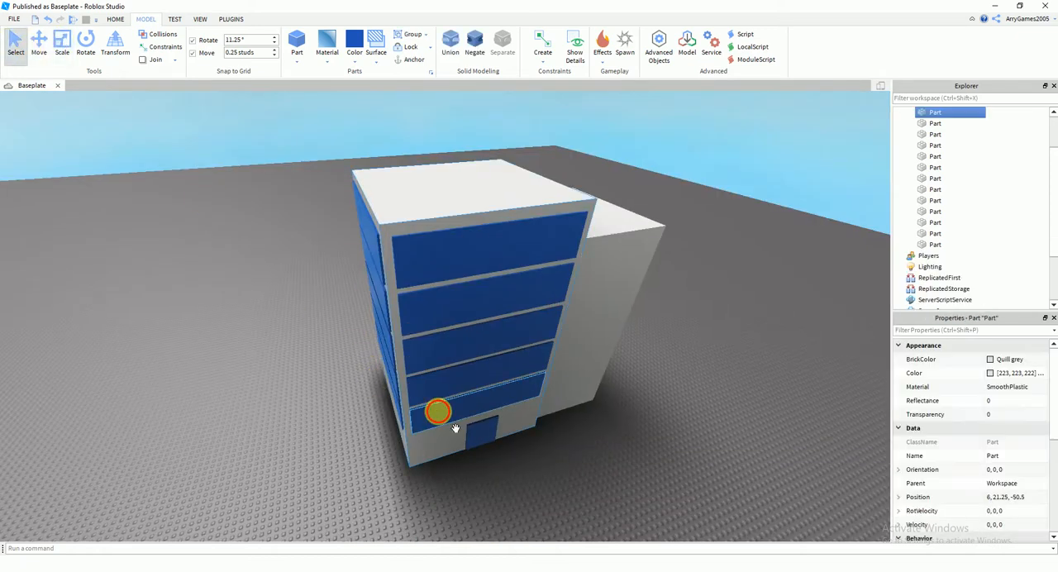
pyautogui.hotkey('ctrl', 'd')
pyautogui.moveTo(421, 274); pyautogui.dragTo(422, 240, button='right')
pyautogui.scroll(-2, 422, 274)
pyautogui.click(39, 45)
pyautogui.scroll(-4, 432, 174)
pyautogui.moveTo(455, 242); pyautogui.dragTo(463, 376)
pyautogui.moveTo(463, 376); pyautogui.dragTo(470, 389, button='right')
pyautogui.scroll(2, 471, 388)
pyautogui.moveTo(559, 130); pyautogui.dragTo(548, 194)
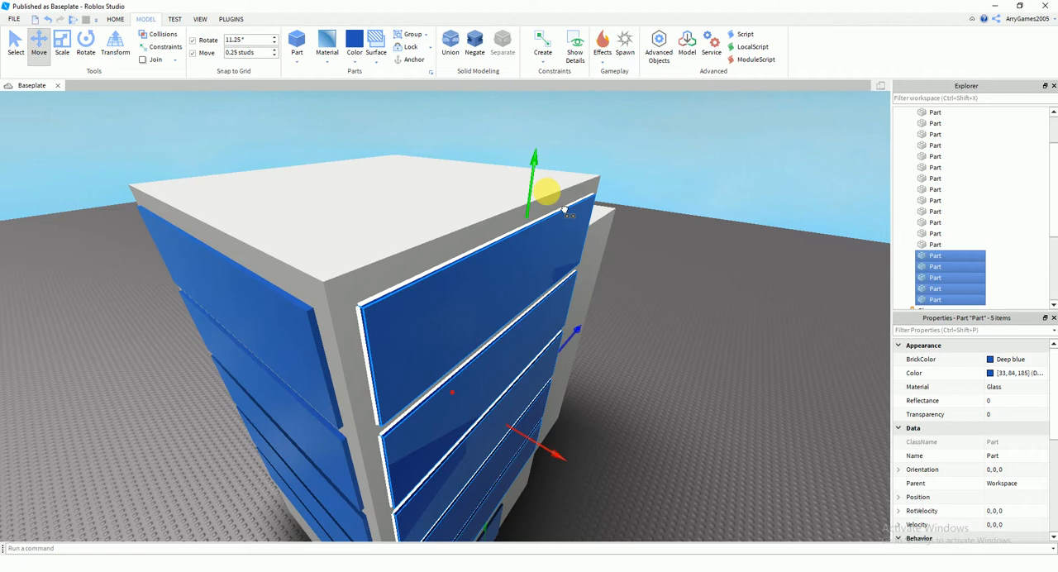
pyautogui.scroll(5, 538, 229)
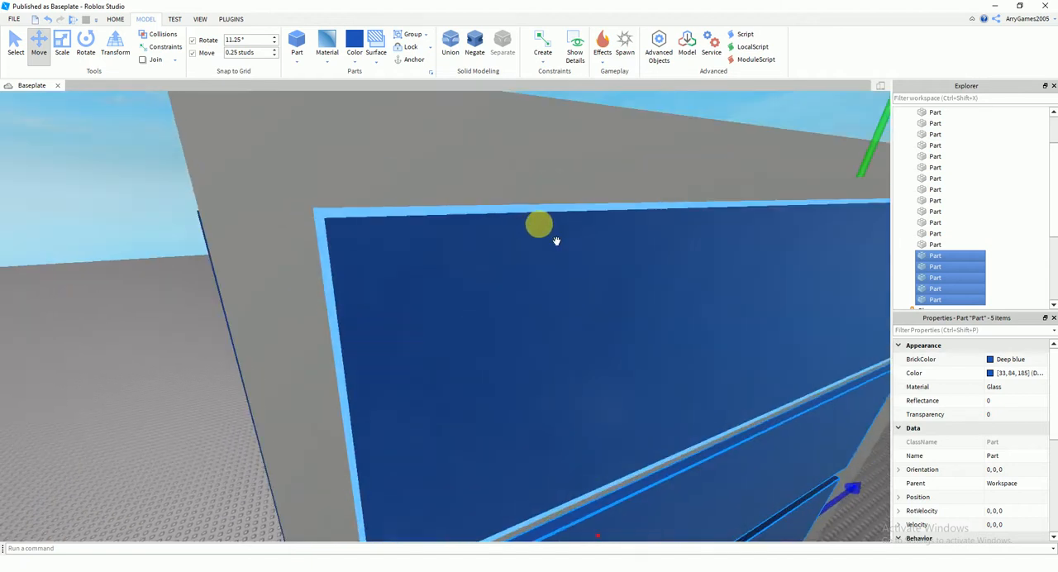
pyautogui.scroll(-3, 539, 224)
# Move the five window copies straight through the building along X onto its rear face
pyautogui.moveTo(539, 226); pyautogui.dragTo(534, 229, button='right')
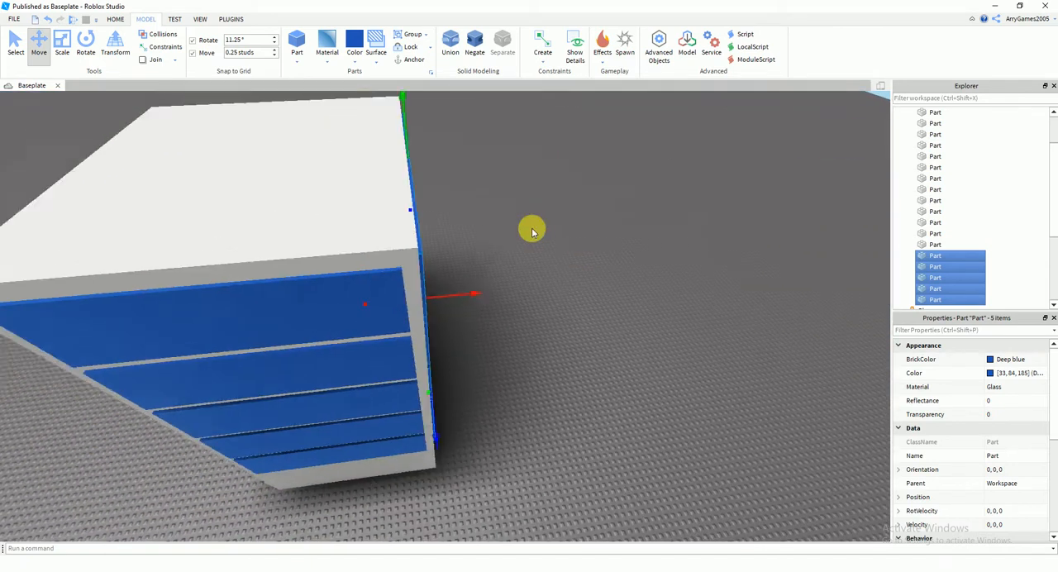
pyautogui.scroll(-2, 535, 230)
pyautogui.moveTo(433, 289); pyautogui.dragTo(433, 290, button='right')
pyautogui.moveTo(432, 291); pyautogui.dragTo(408, 297)
pyautogui.press('a')
pyautogui.moveTo(409, 297); pyautogui.dragTo(411, 299, button='right')
pyautogui.moveTo(456, 307); pyautogui.dragTo(558, 340)
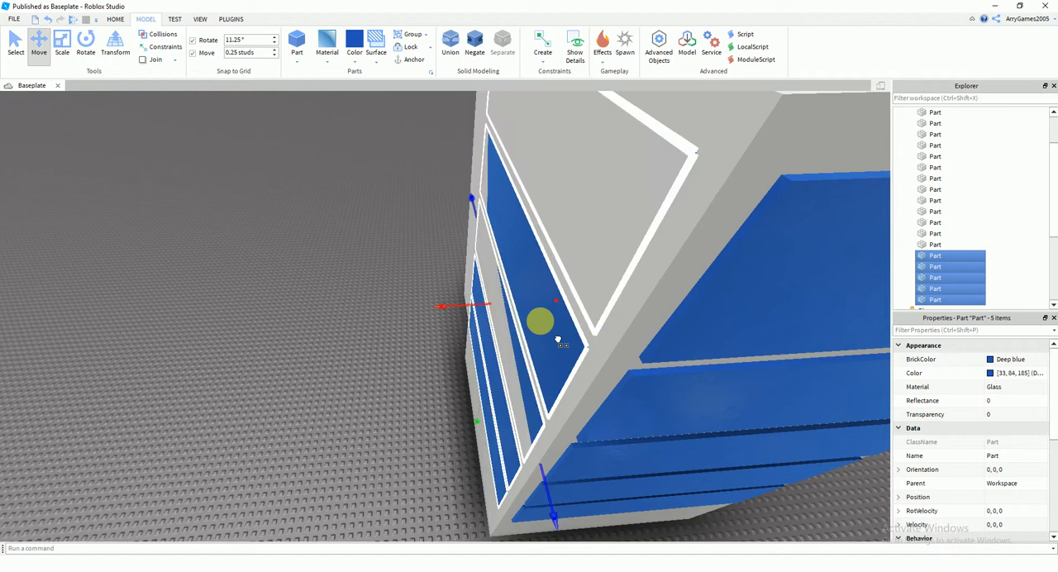
pyautogui.moveTo(557, 340); pyautogui.dragTo(409, 307, button='right')
pyautogui.click(526, 332)
# Insert a new part and place it one stud in from the upper outer corner of the lower block's front face
pyautogui.scroll(-5, 538, 347)
pyautogui.press('w')
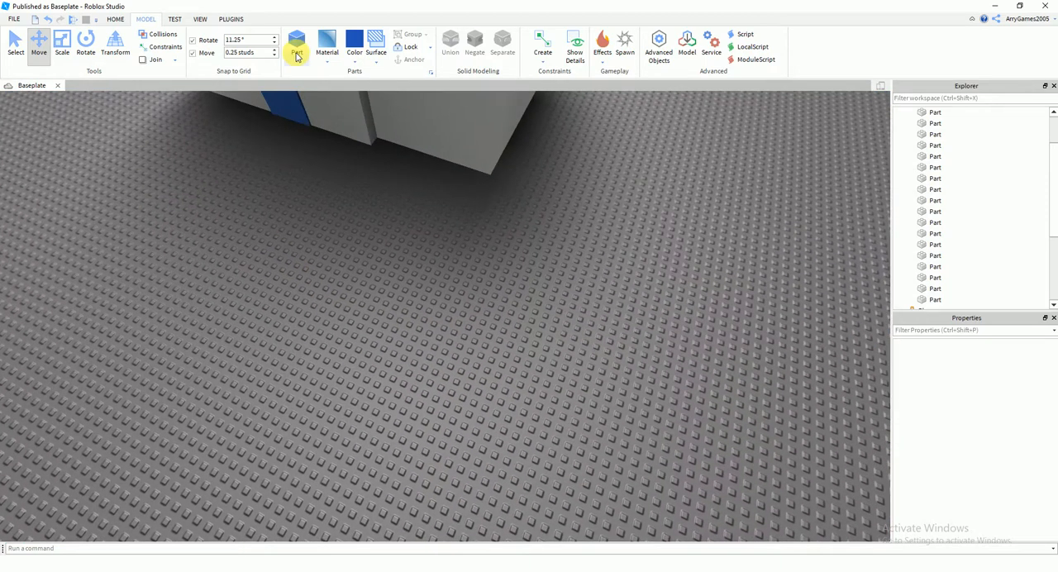
pyautogui.moveTo(486, 315); pyautogui.dragTo(487, 315, button='right')
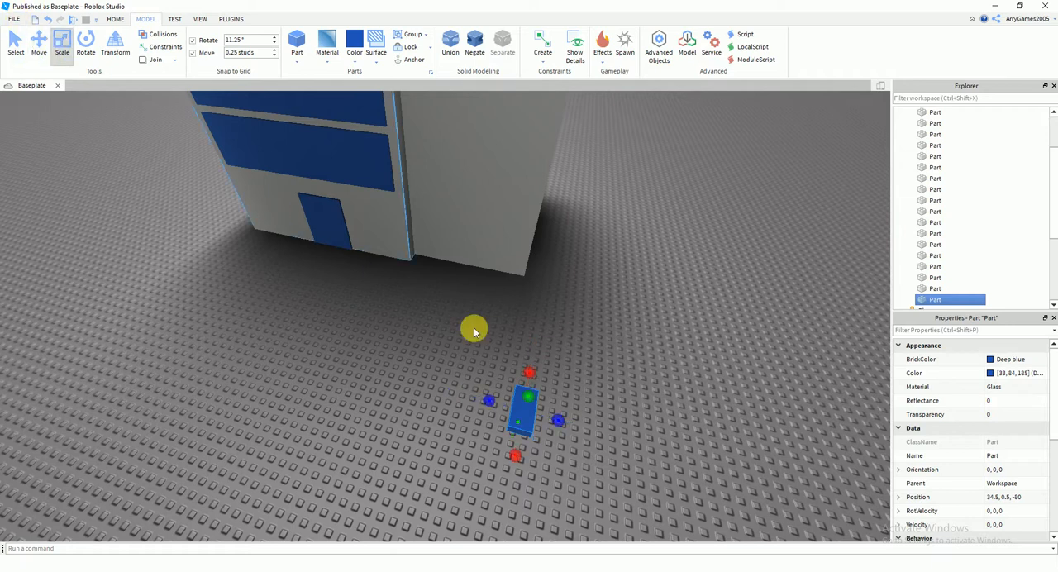
pyautogui.press('s')
pyautogui.moveTo(535, 426); pyautogui.dragTo(485, 158)
pyautogui.moveTo(484, 158); pyautogui.dragTo(482, 159, button='right')
pyautogui.press('w')
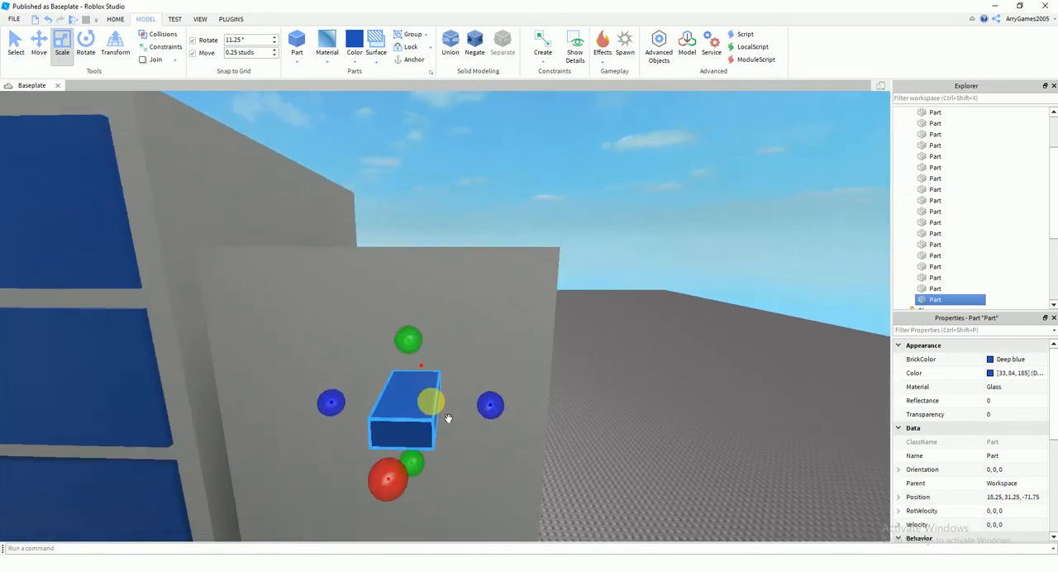
pyautogui.moveTo(429, 402); pyautogui.dragTo(500, 334)
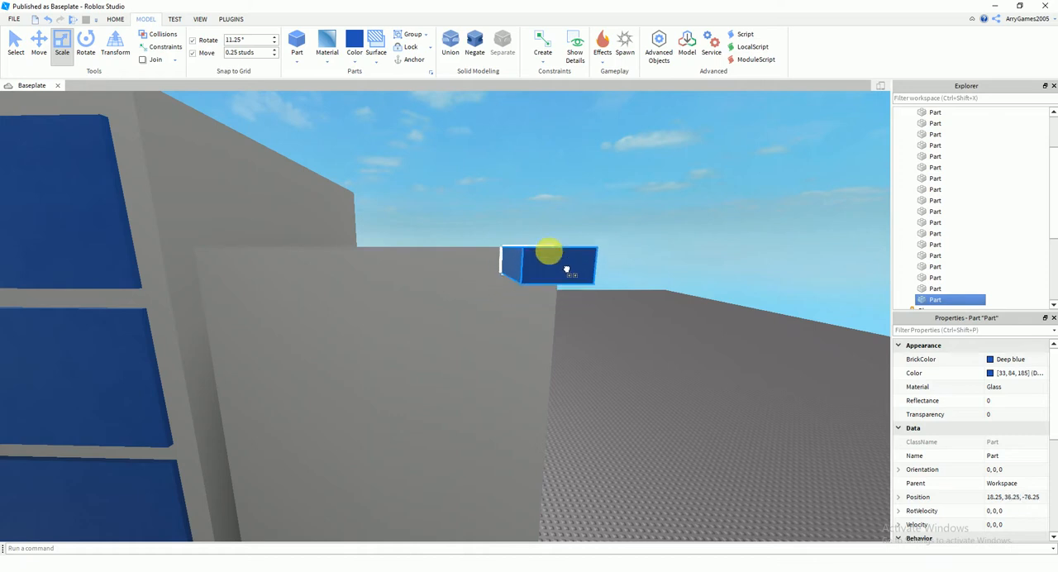
pyautogui.moveTo(570, 269); pyautogui.dragTo(567, 269)
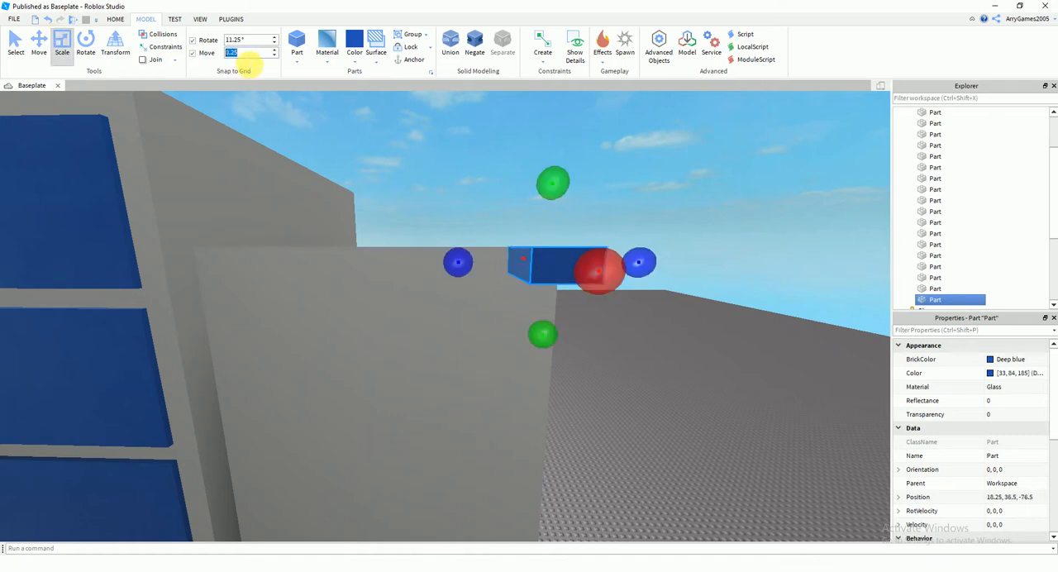
pyautogui.click(20, 41)
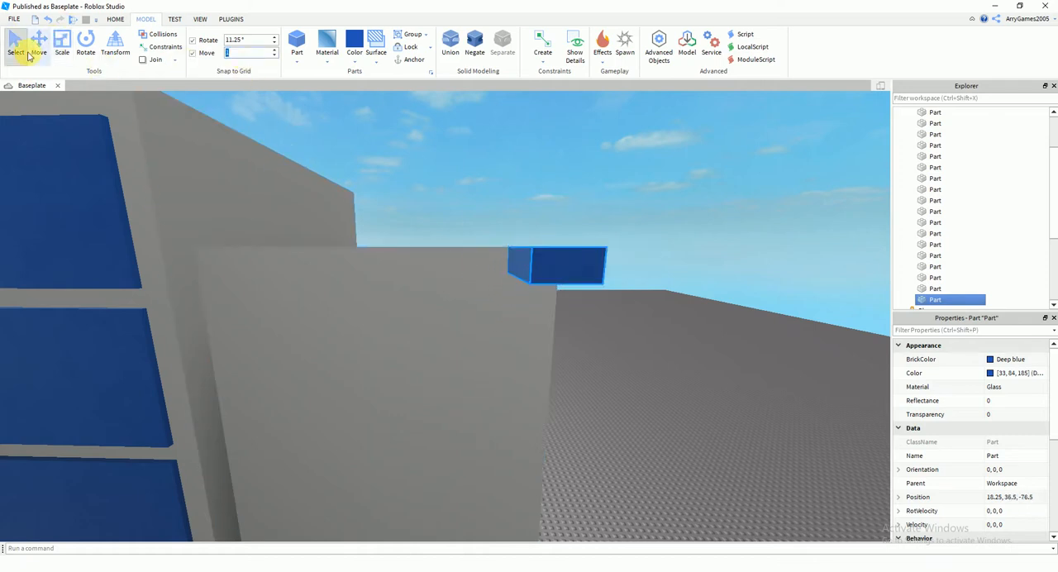
pyautogui.moveTo(467, 263); pyautogui.dragTo(533, 361)
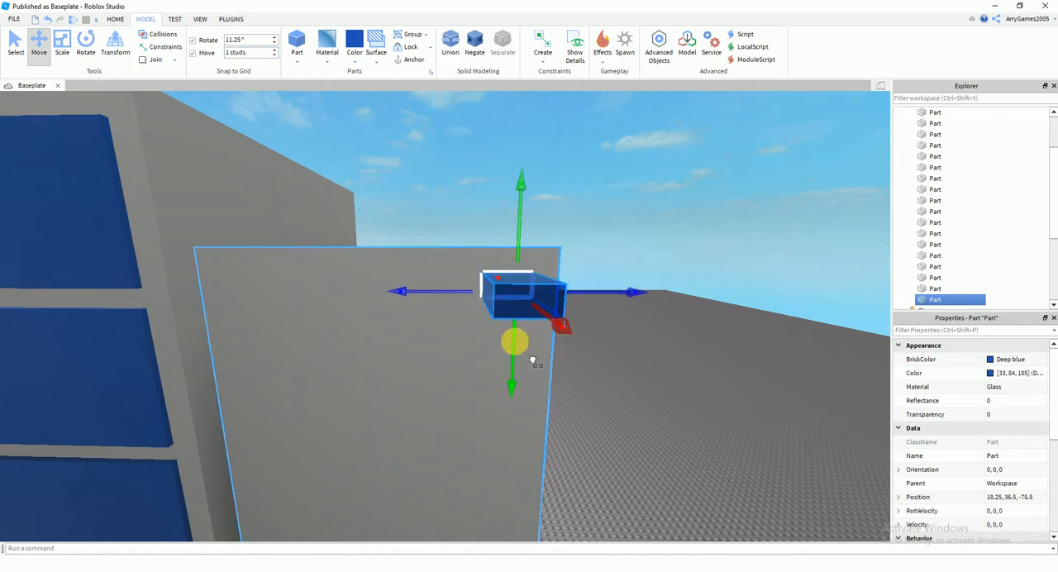
# Stretch the new part across the lower block's front, trimming it by 1.25 studs so its centre is at Z -70.125
pyautogui.click(60, 51)
pyautogui.moveTo(428, 290); pyautogui.dragTo(267, 317)
pyautogui.press('a')
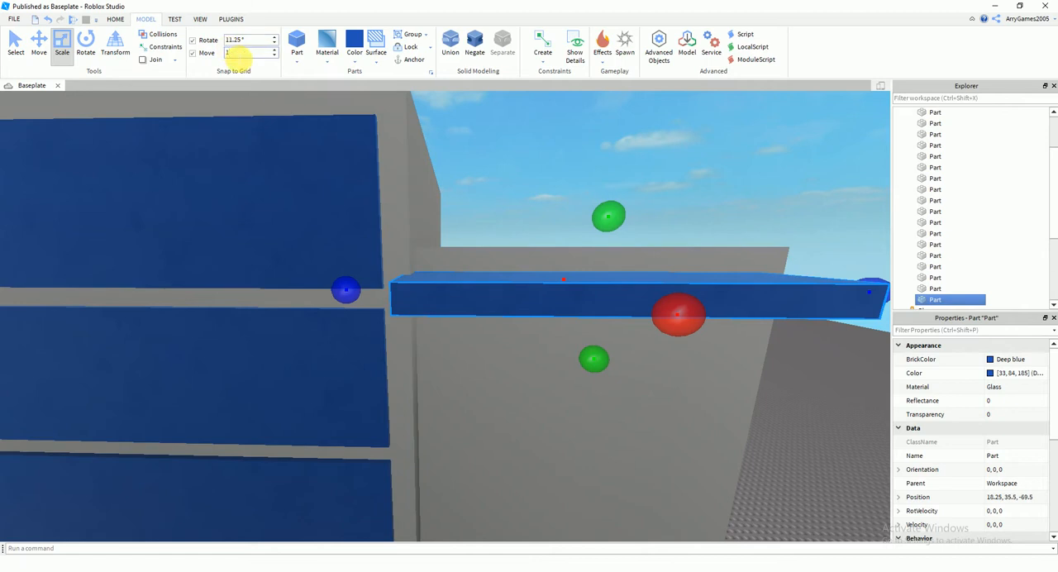
pyautogui.moveTo(356, 294); pyautogui.dragTo(387, 308)
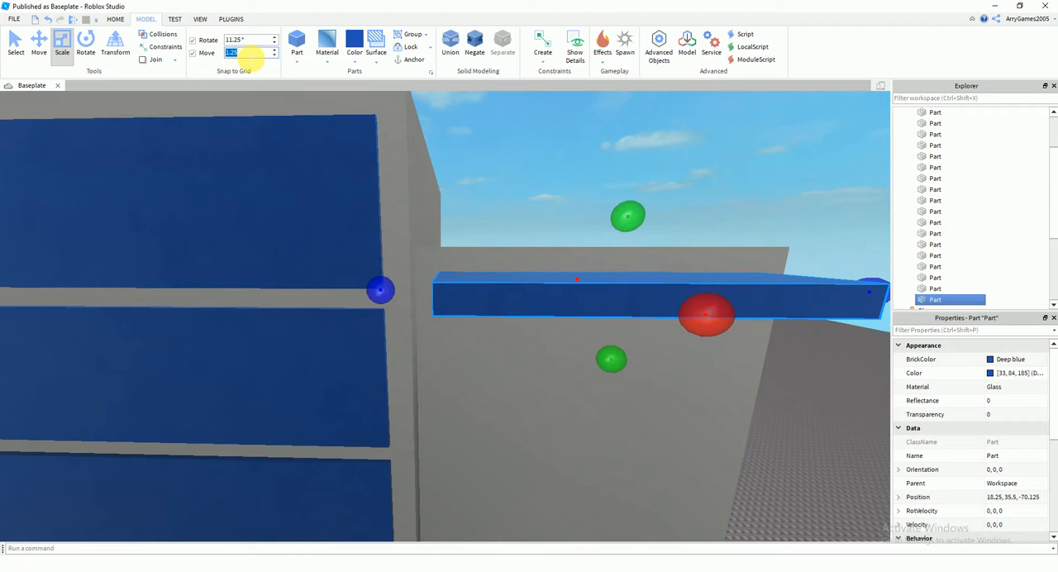
# Set the increment to 0.25 studs and thin the strip's depth against the wall so its centre is at X 16.375
pyautogui.moveTo(476, 270); pyautogui.dragTo(571, 289, button='right')
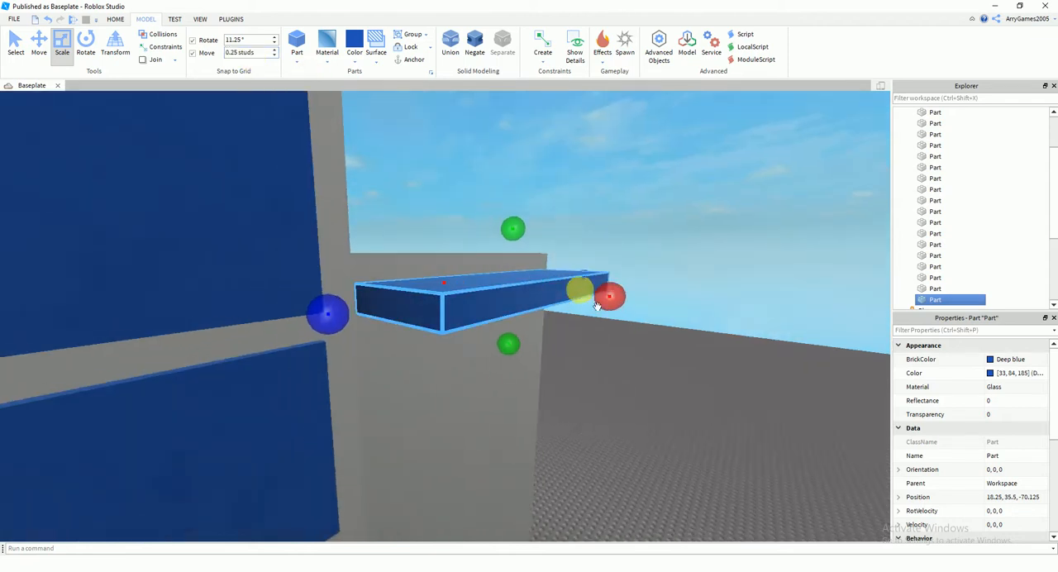
pyautogui.moveTo(609, 296); pyautogui.dragTo(484, 272)
pyautogui.moveTo(488, 272); pyautogui.dragTo(545, 271, button='right')
# Extend the strip downward into one tall window centred at a height of 22.875, ending above the block's base
pyautogui.scroll(-6, 496, 292)
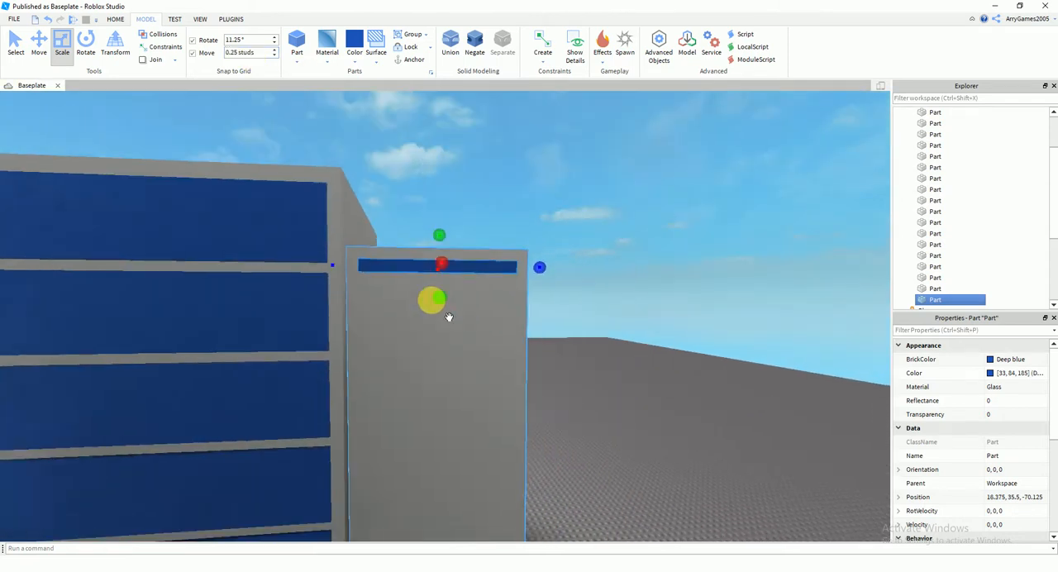
pyautogui.moveTo(443, 311); pyautogui.dragTo(482, 405)
pyautogui.moveTo(482, 404); pyautogui.dragTo(482, 377, button='right')
pyautogui.moveTo(459, 391); pyautogui.dragTo(463, 441)
pyautogui.moveTo(446, 425); pyautogui.dragTo(530, 405, button='right')
# Try to paste a copy of the tall window on the lower block, and remove the pasted copy
pyautogui.press('s')
pyautogui.hotkey('ctrl', 'v')
pyautogui.moveTo(470, 337); pyautogui.dragTo(541, 454, button='right')
pyautogui.press('s')
pyautogui.hotkey('ctrl', 'z')
pyautogui.hotkey('ctrl', 'z')
pyautogui.press('s')
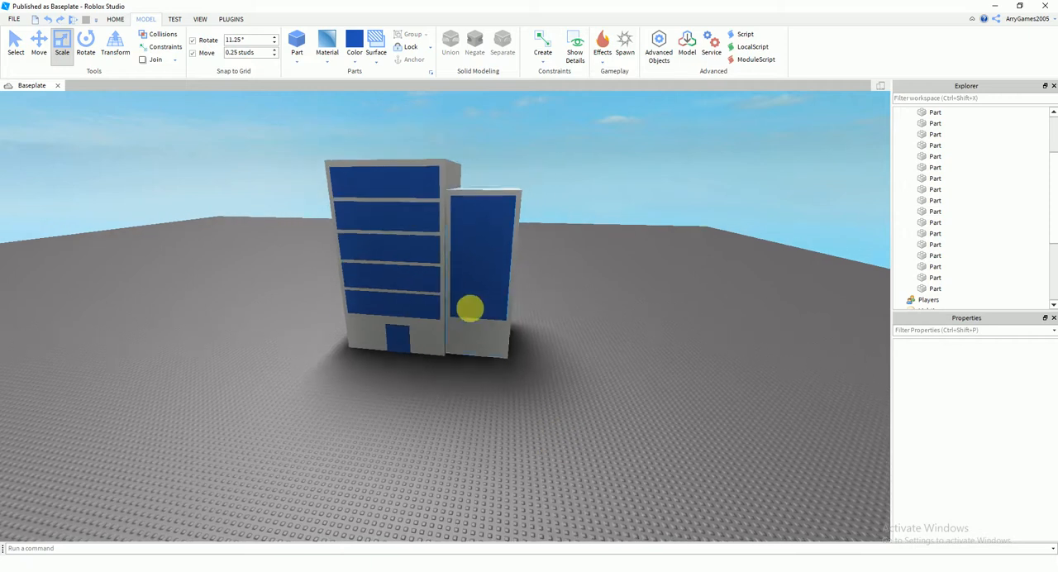
pyautogui.click(471, 309)
pyautogui.hotkey('ctrl', 'v')
pyautogui.click(535, 409)
pyautogui.moveTo(536, 409); pyautogui.dragTo(535, 403, button='right')
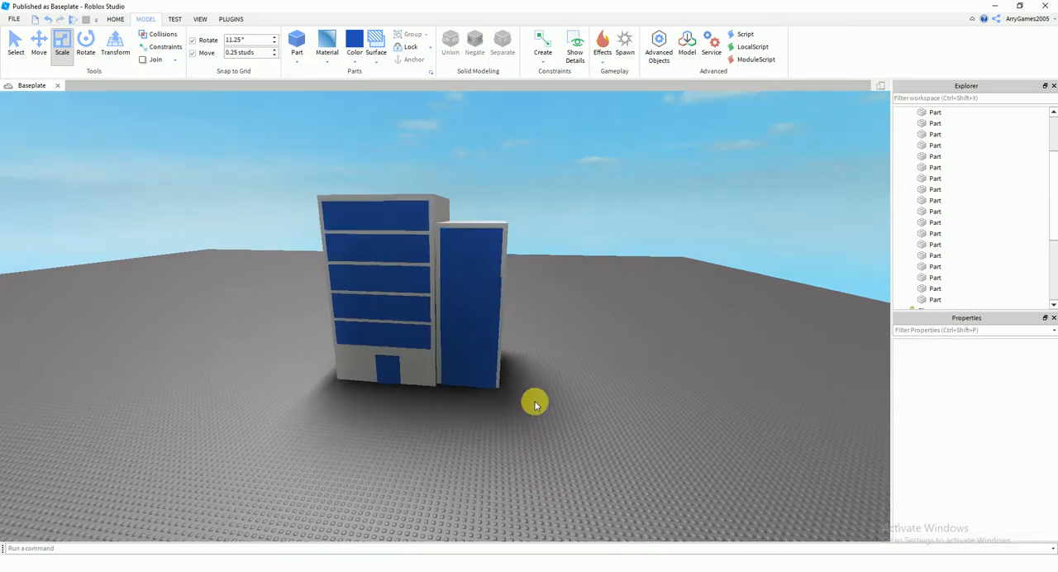
pyautogui.press('Delete')
# Duplicate the lower block's tall front window, with the copy directly above it at a height of 49.125 studs
pyautogui.moveTo(492, 325); pyautogui.dragTo(486, 318, button='right')
pyautogui.press('w')
pyautogui.press('w')
pyautogui.moveTo(420, 282)
pyautogui.mouseDown(button='right')
pyautogui.moveTo(427, 317)
pyautogui.moveTo(435, 297)
pyautogui.mouseUp(button='right')
pyautogui.press('s')
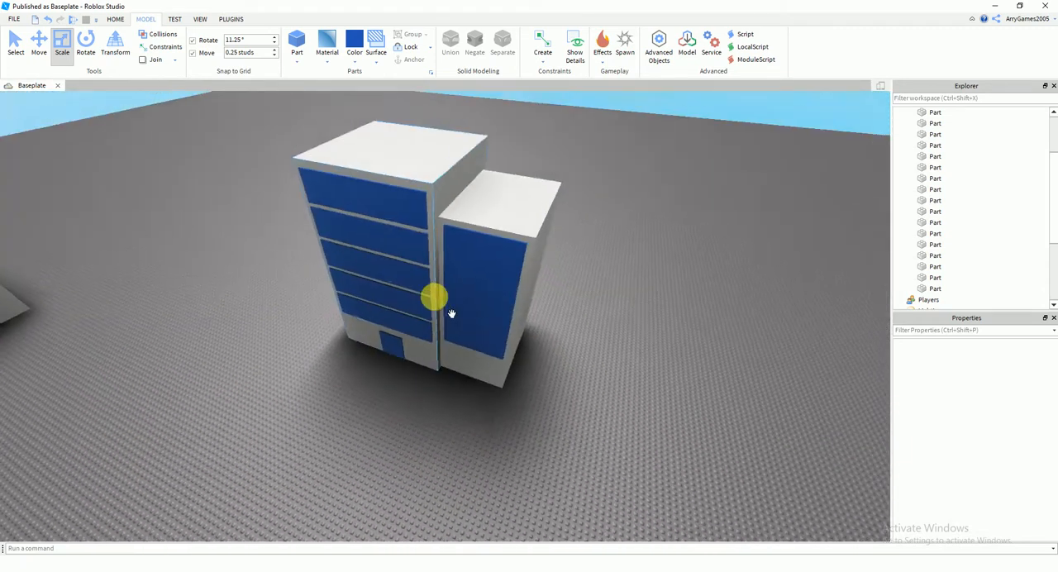
pyautogui.click(462, 301)
pyautogui.moveTo(582, 371); pyautogui.dragTo(447, 405, button='right')
pyautogui.press('a')
pyautogui.press('s')
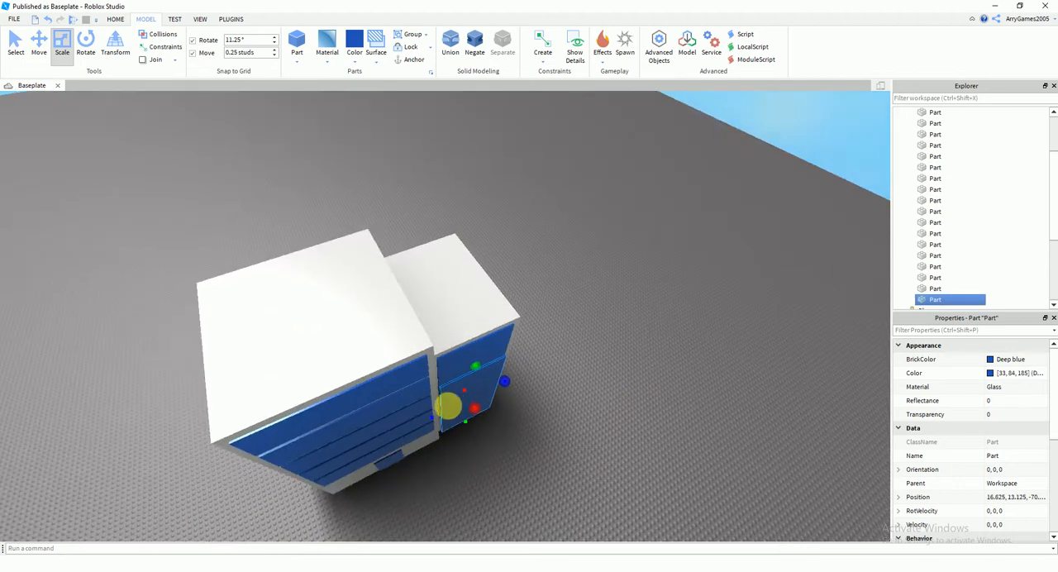
pyautogui.moveTo(464, 423); pyautogui.dragTo(454, 207)
pyautogui.scroll(3, 471, 335)
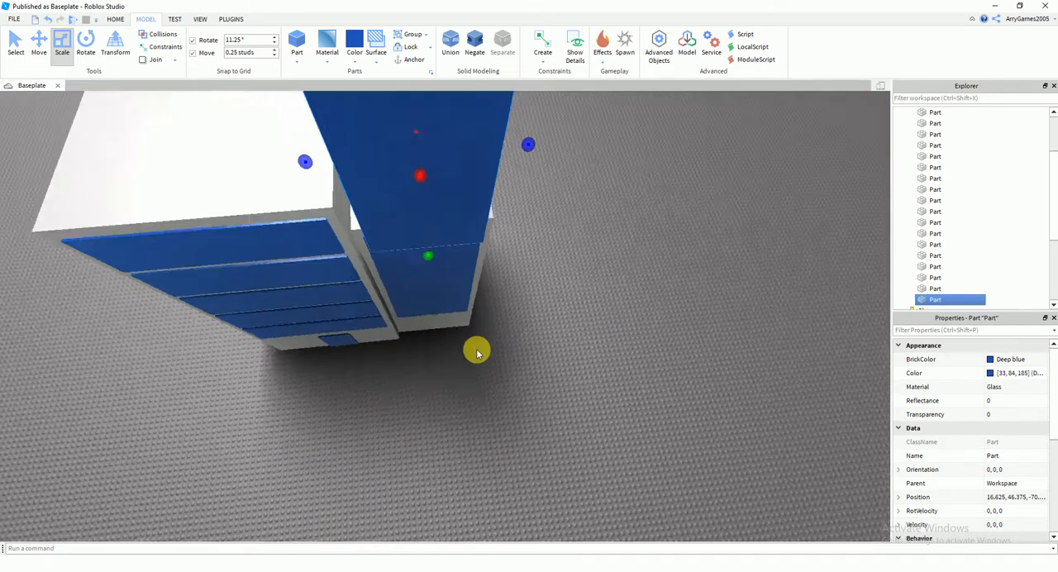
pyautogui.scroll(5, 477, 353)
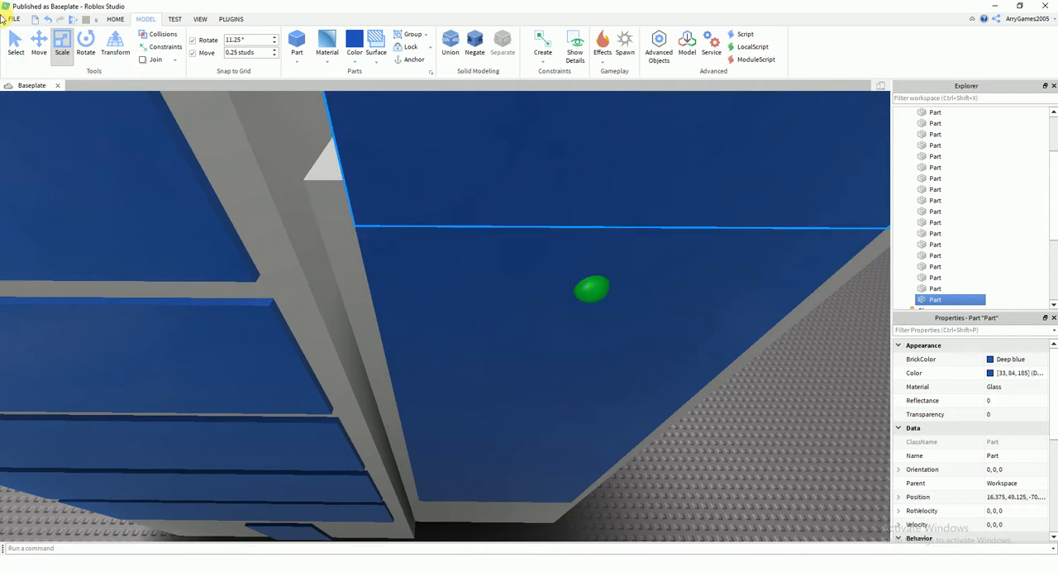
# Lower the tall window copy to a height of 22.875 so it lines up with the original
pyautogui.click(48, 48)
pyautogui.scroll(-5, 577, 295)
pyautogui.moveTo(470, 366); pyautogui.dragTo(443, 527)
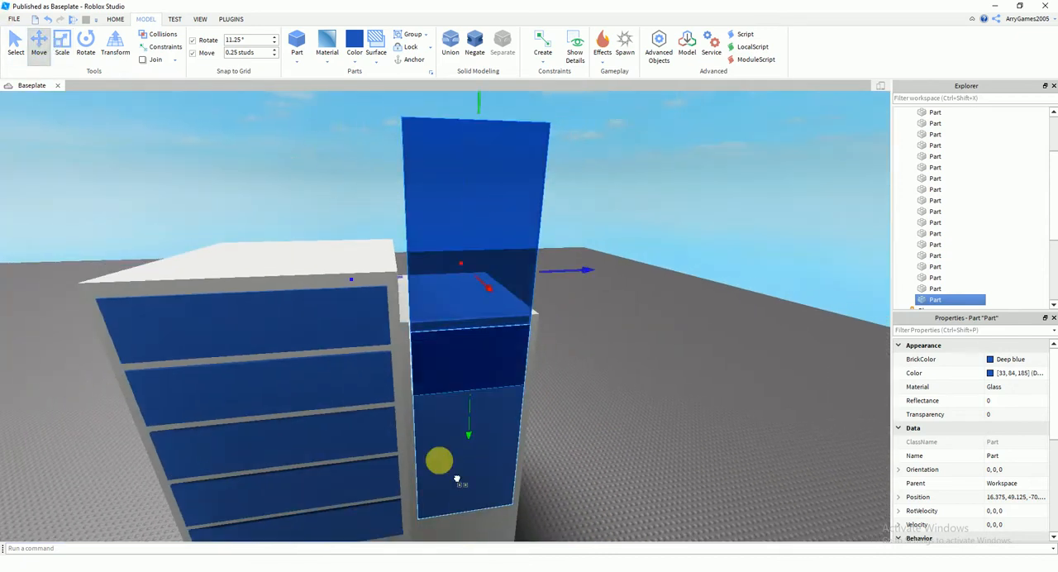
pyautogui.scroll(5, 463, 339)
pyautogui.moveTo(570, 174)
pyautogui.mouseDown()
pyautogui.moveTo(572, 211)
pyautogui.moveTo(569, 184)
pyautogui.mouseUp()
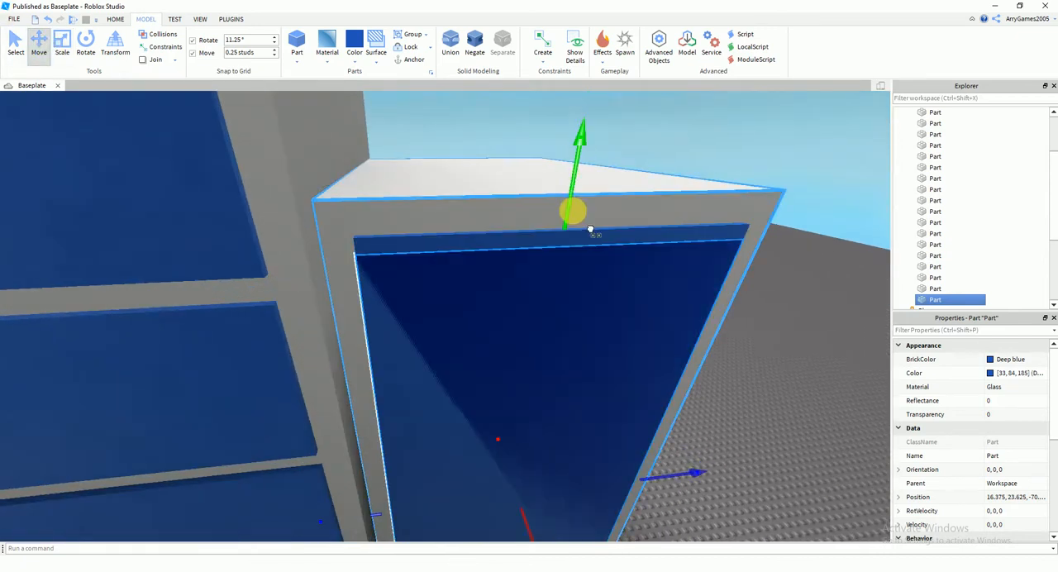
pyautogui.moveTo(565, 195); pyautogui.dragTo(560, 195, button='right')
pyautogui.scroll(-3, 562, 194)
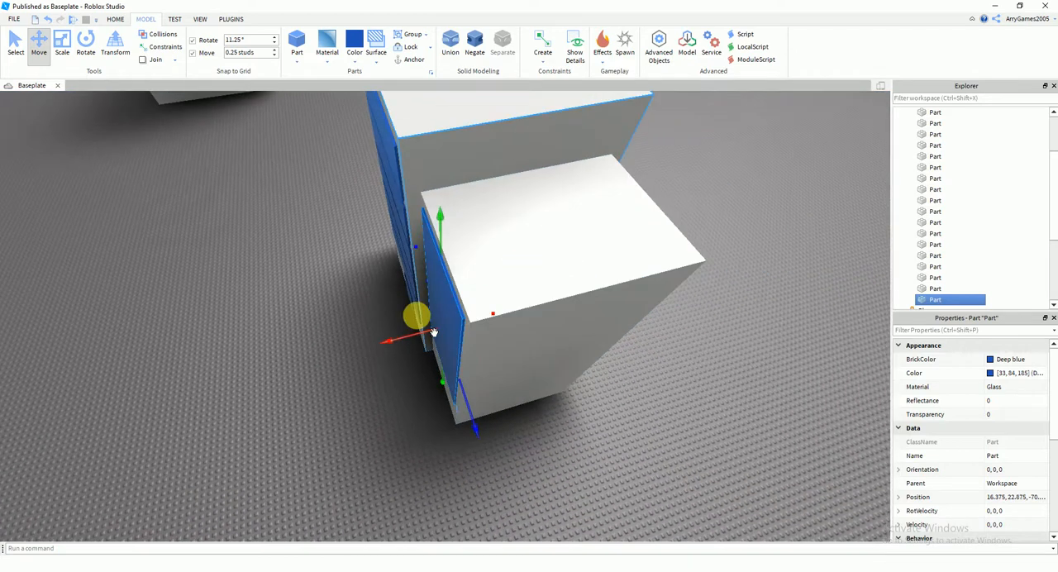
# Move the tall window copy through the lower block along X onto its rear face
pyautogui.moveTo(444, 331); pyautogui.dragTo(491, 314)
pyautogui.moveTo(491, 315); pyautogui.dragTo(489, 317, button='right')
pyautogui.scroll(3, 491, 314)
pyautogui.moveTo(479, 378); pyautogui.dragTo(368, 380)
pyautogui.click(560, 436)
# Examine the finished building's window layout from several angles
pyautogui.scroll(-3, 559, 434)
pyautogui.moveTo(560, 437); pyautogui.dragTo(555, 429, button='right')
pyautogui.scroll(-3, 555, 430)
pyautogui.scroll(3, 513, 382)
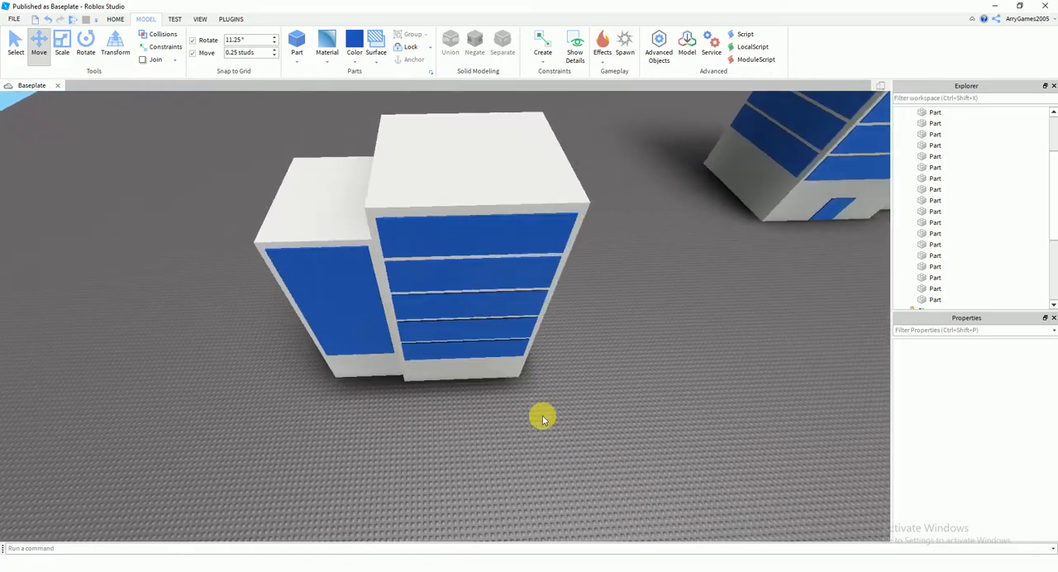
pyautogui.scroll(3, 513, 382)
pyautogui.moveTo(514, 383); pyautogui.dragTo(513, 387, button='right')
pyautogui.scroll(-5, 512, 382)
pyautogui.scroll(4, 513, 386)
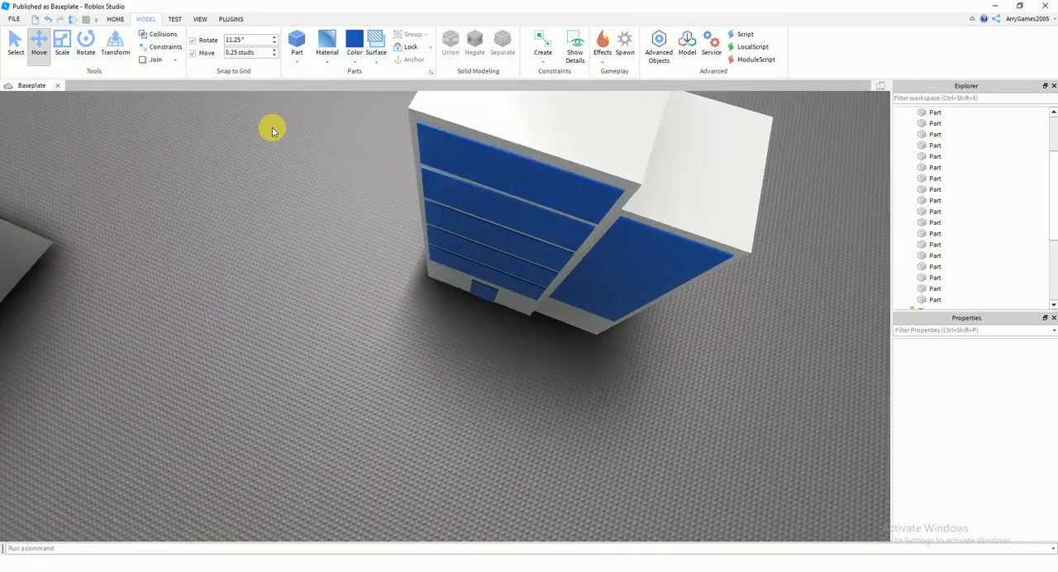
# Start a Play Here test of the place beside the finished building
pyautogui.click(174, 19)
pyautogui.click(11, 63)
pyautogui.click(39, 93)
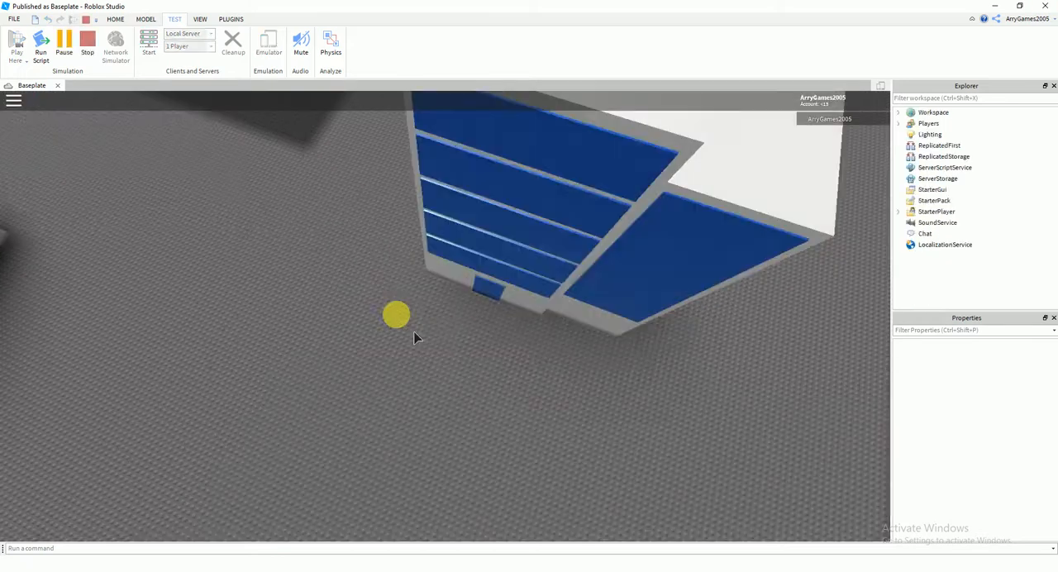
# Run the character up to the building to check how its windows behave in the play test, and stop the test
pyautogui.press('a')
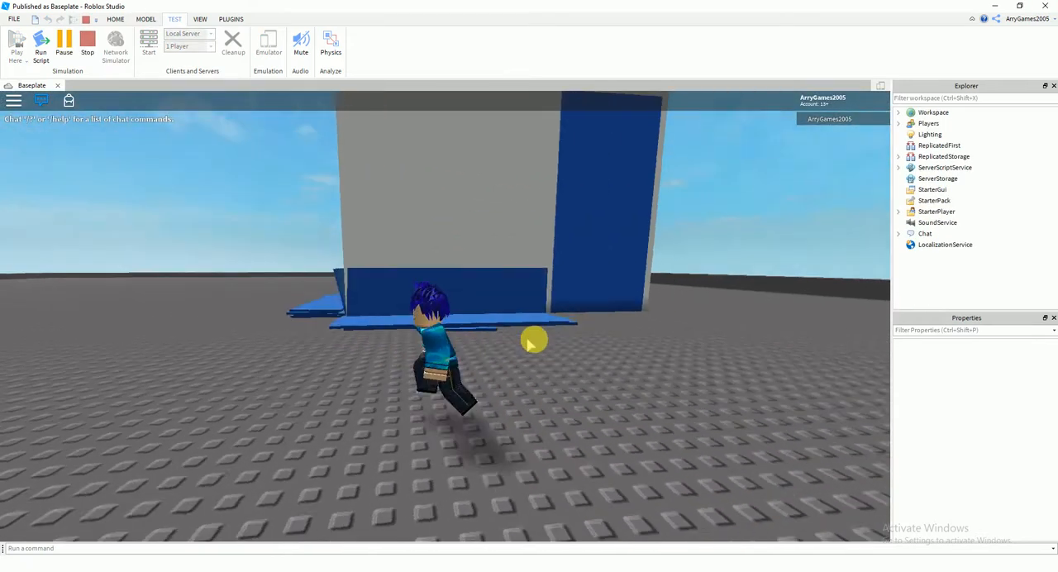
pyautogui.moveTo(527, 341); pyautogui.dragTo(528, 344, button='right')
pyautogui.press('w')
pyautogui.click(82, 50)
# Select all parts of the new two-block building and anchor them
pyautogui.scroll(-6, 452, 379)
pyautogui.moveTo(454, 381); pyautogui.dragTo(451, 371, button='right')
pyautogui.moveTo(329, 221); pyautogui.dragTo(644, 440)
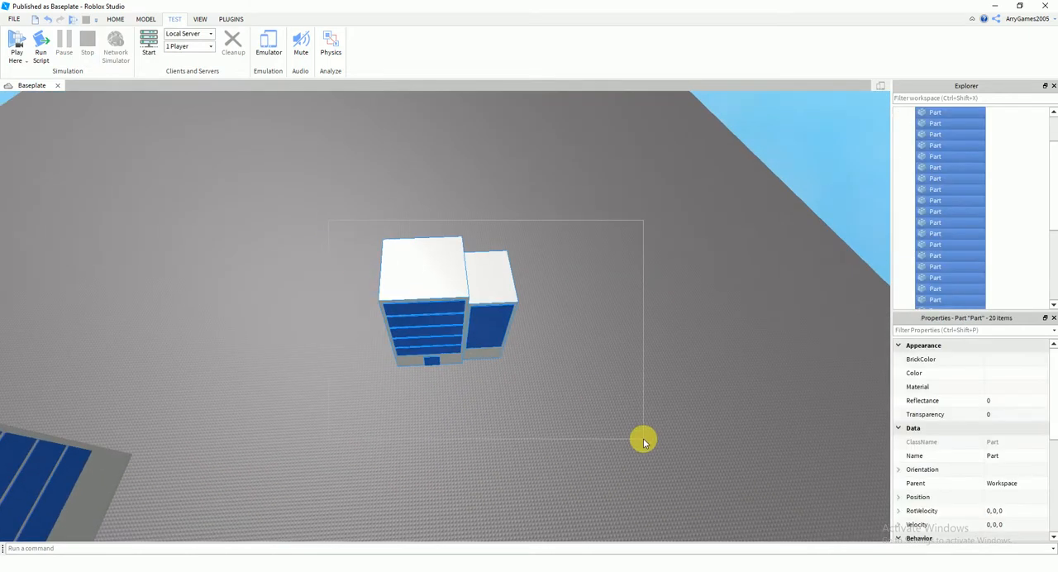
pyautogui.click(149, 19)
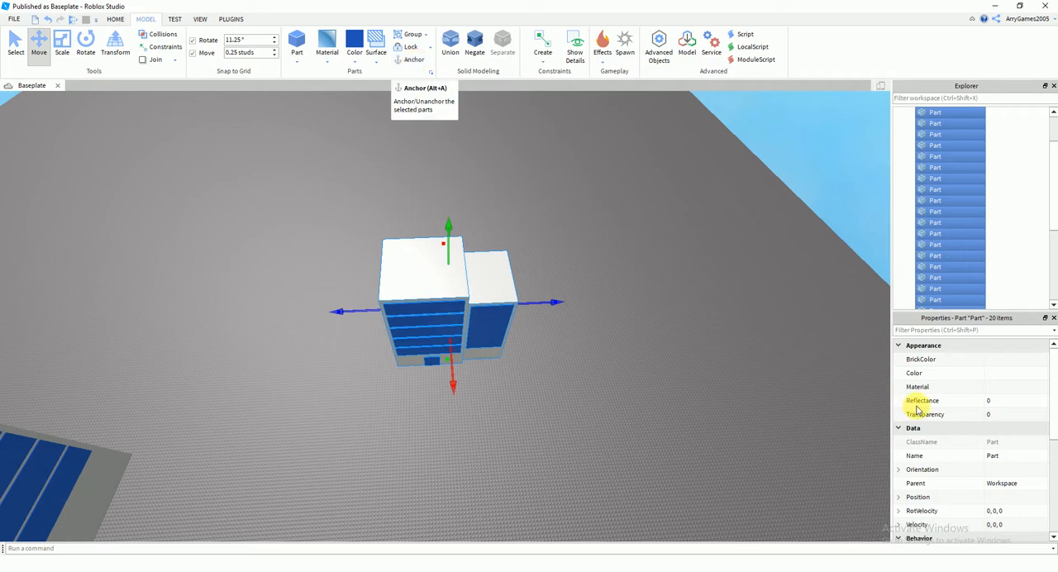
pyautogui.scroll(-5, 964, 402)
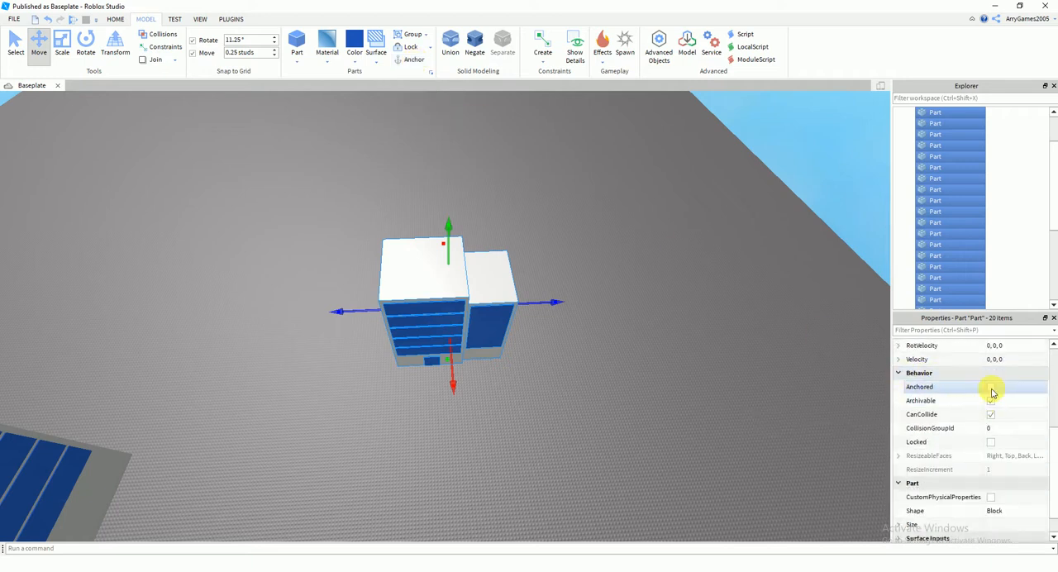
pyautogui.click(708, 383)
# Select the new building's parts together with the older tower model and anchor the whole selection
pyautogui.scroll(5, 667, 335)
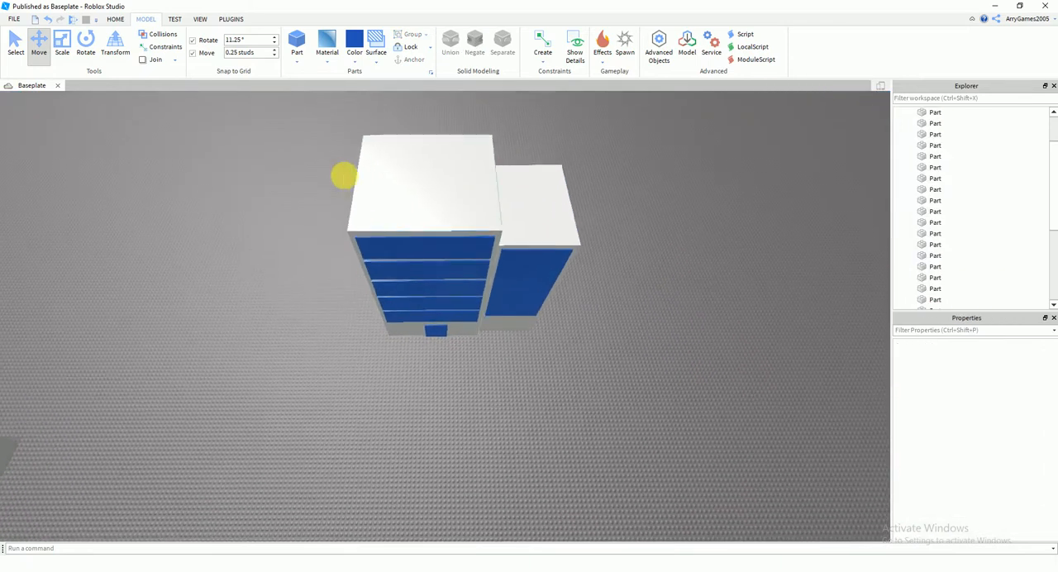
pyautogui.click(411, 229)
pyautogui.click(568, 379)
pyautogui.moveTo(570, 379); pyautogui.dragTo(571, 377, button='right')
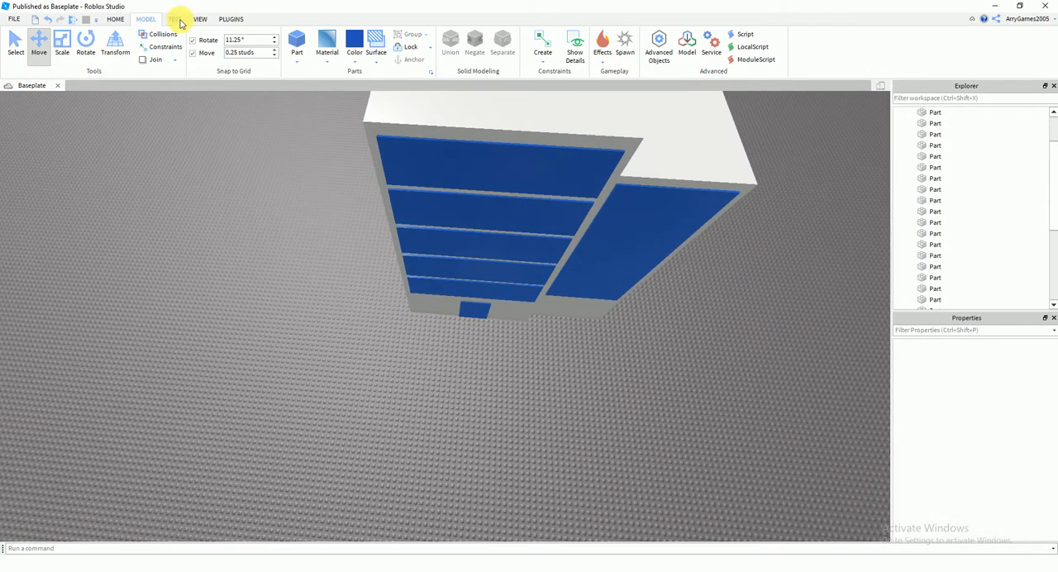
pyautogui.moveTo(294, 236); pyautogui.dragTo(287, 239, button='right')
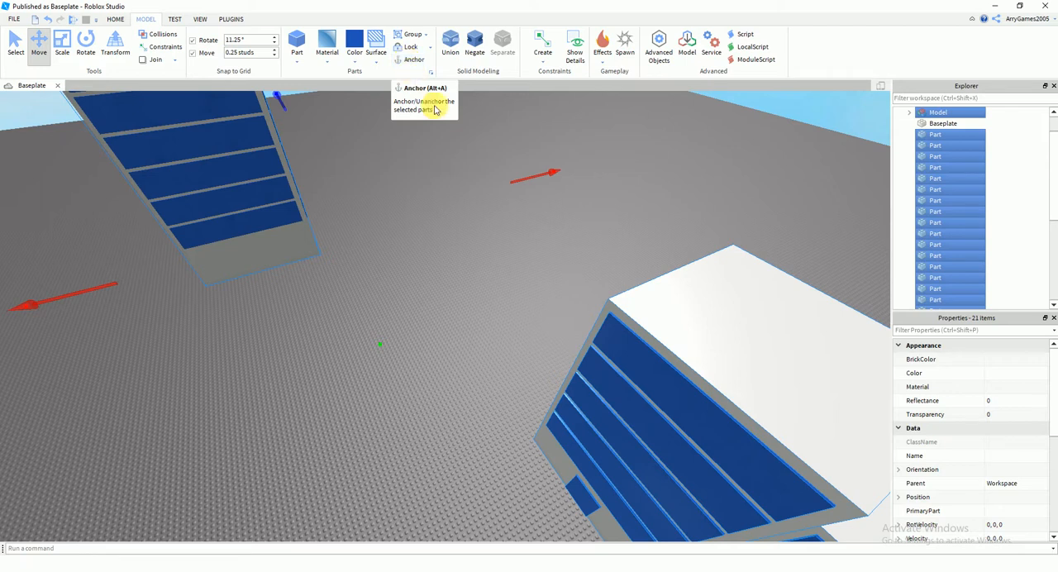
pyautogui.moveTo(399, 216); pyautogui.dragTo(417, 234, button='right')
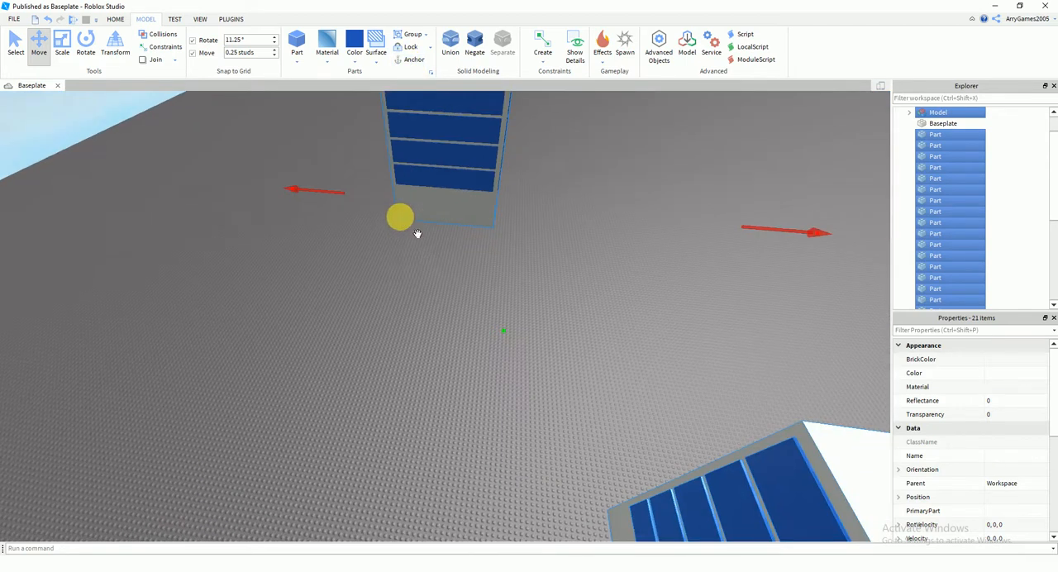
pyautogui.click(407, 319)
pyautogui.moveTo(407, 318); pyautogui.dragTo(414, 294, button='right')
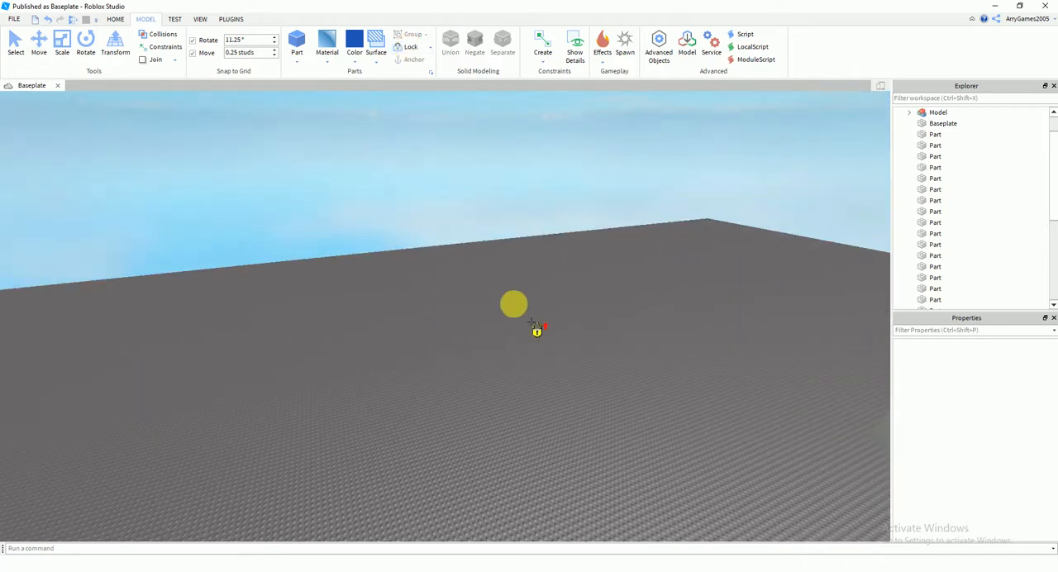
# Select the baseplate and examine its properties and the two buildings standing on it
pyautogui.moveTo(420, 215); pyautogui.dragTo(422, 217, button='right')
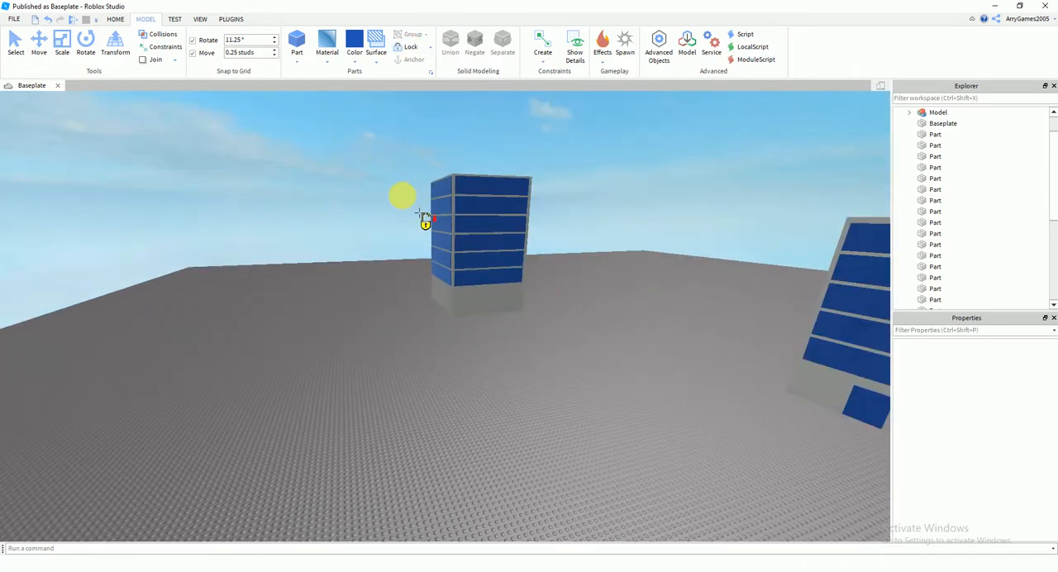
pyautogui.press('w')
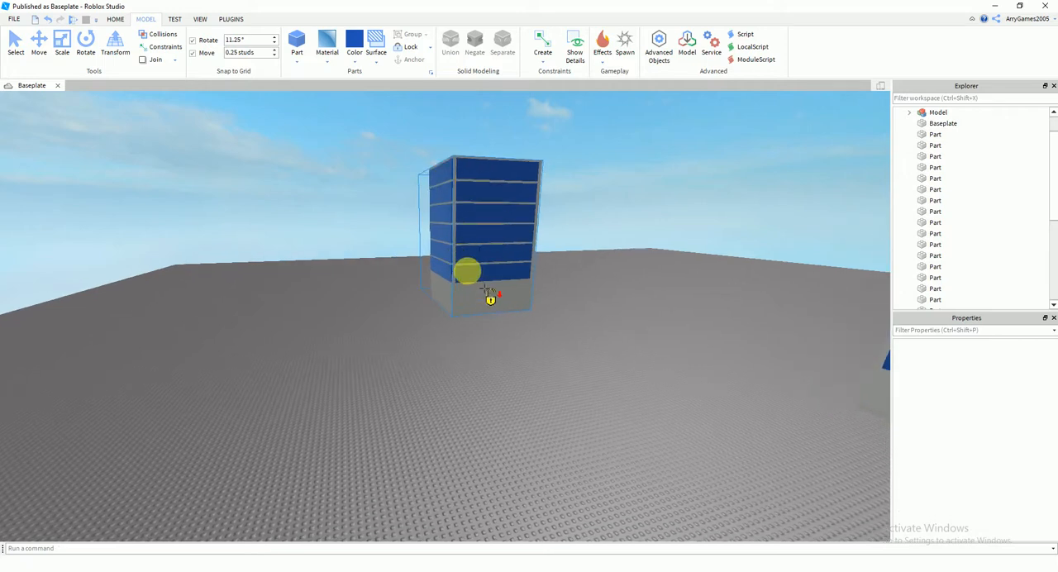
pyautogui.press('s')
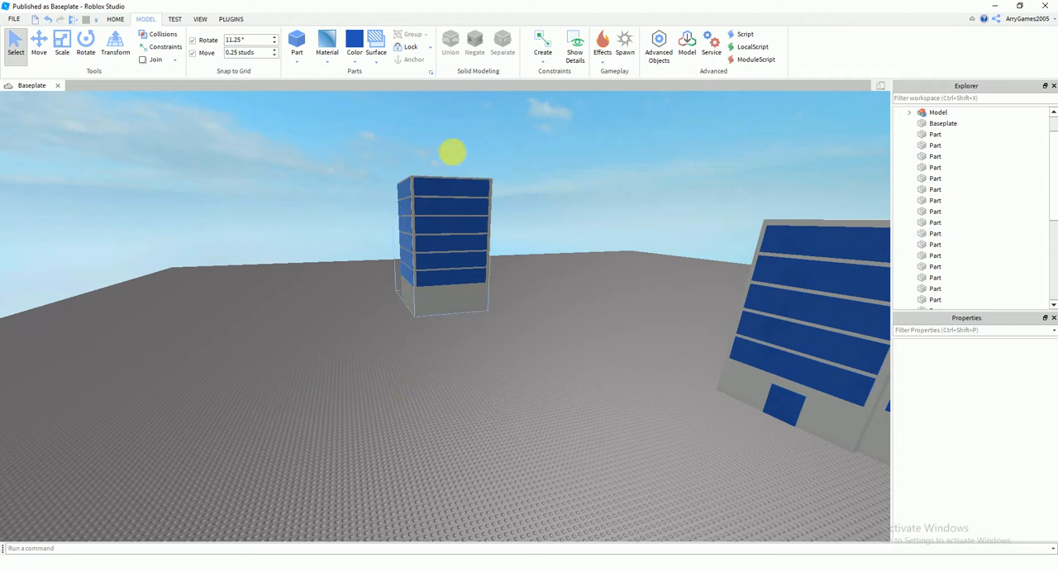
pyautogui.click(934, 124)
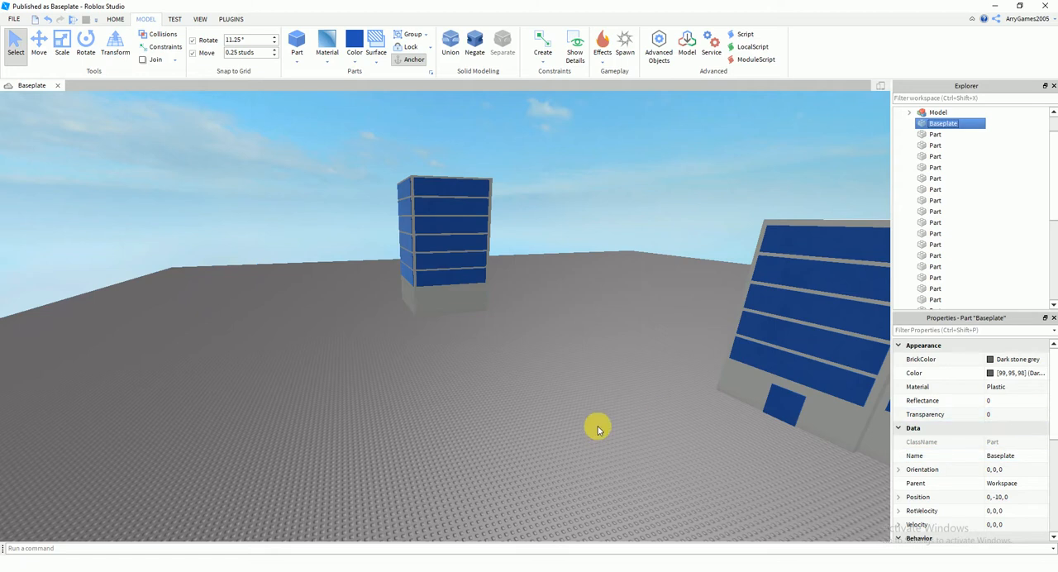
pyautogui.click(133, 131)
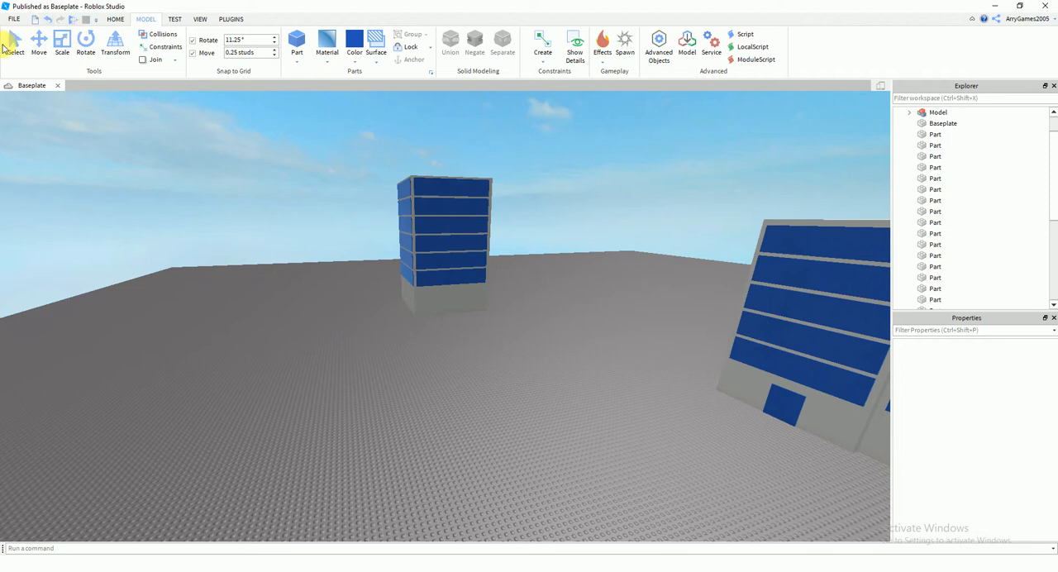
pyautogui.click(362, 333)
pyautogui.press('f')
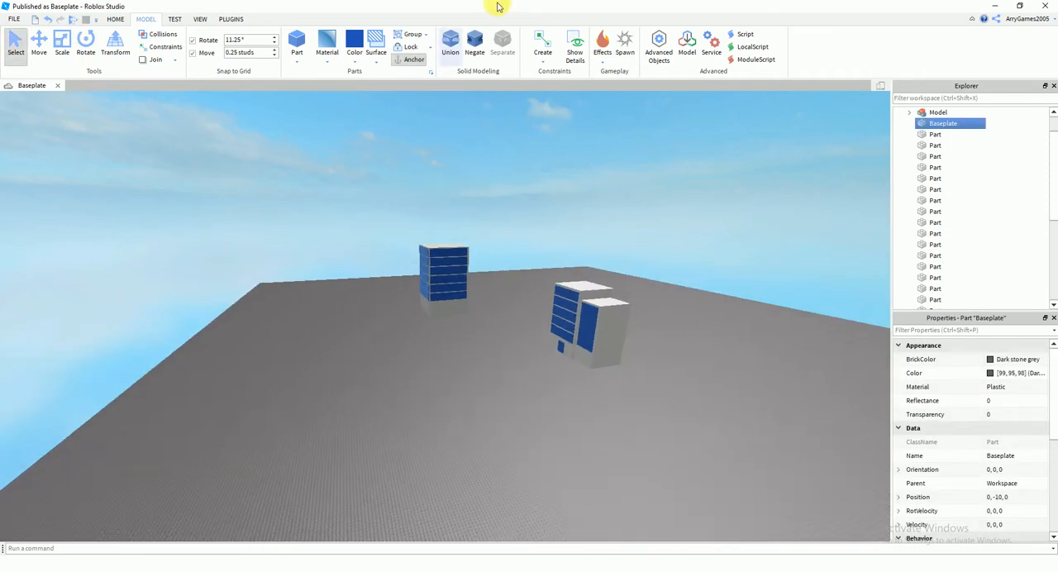
# Duplicate the tall blue glass window on the front of the lower block
pyautogui.click(498, 347)
pyautogui.press('w')
pyautogui.moveTo(506, 329); pyautogui.dragTo(617, 378, button='right')
pyautogui.click(407, 354)
pyautogui.press('w')
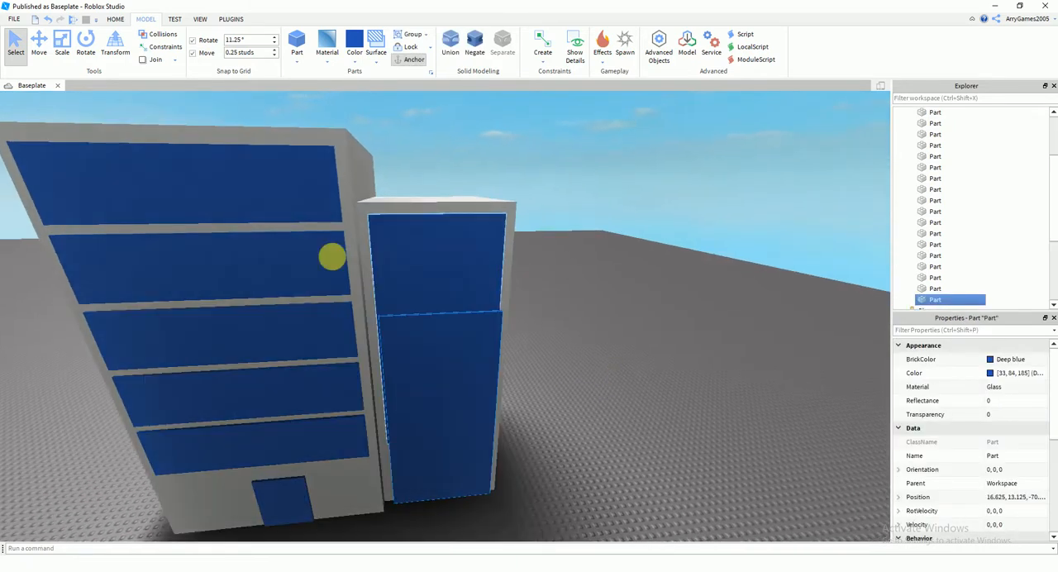
pyautogui.scroll(-8, 414, 284)
# Rotate the tall window copy 90° about the vertical axis, perpendicular to the lower block's front
pyautogui.click(112, 44)
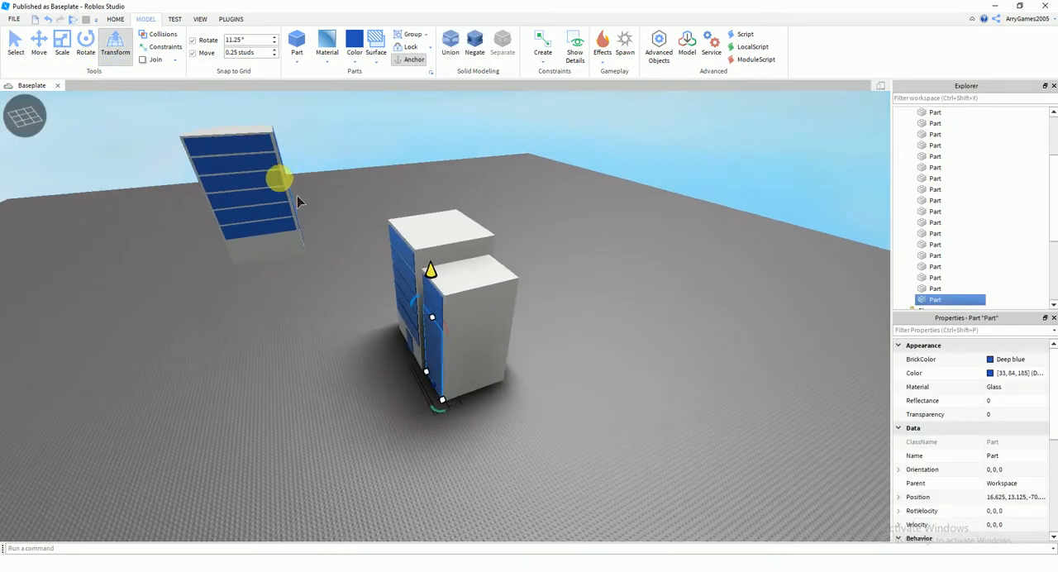
pyautogui.click(89, 49)
pyautogui.scroll(5, 450, 372)
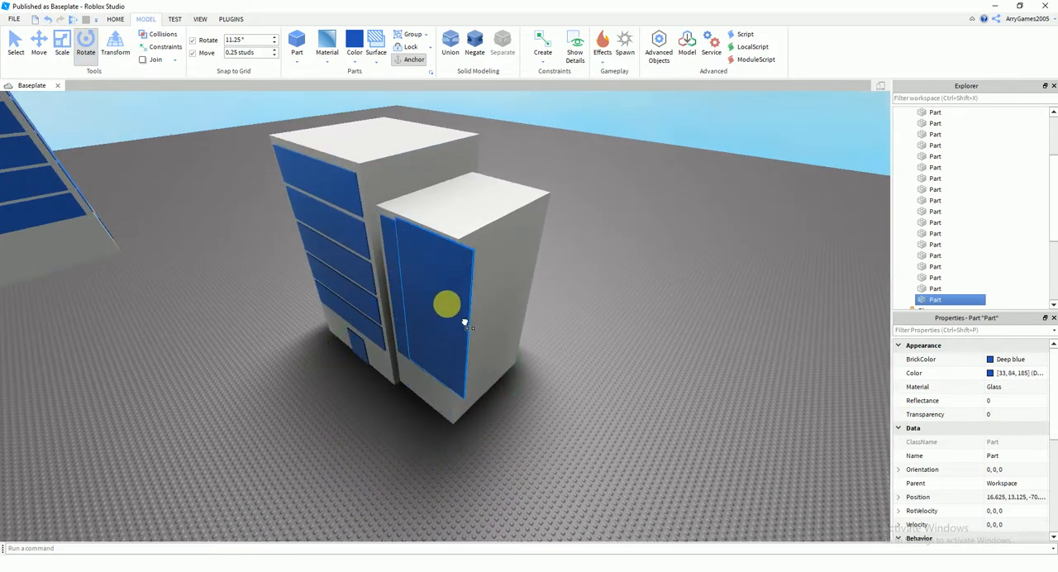
pyautogui.moveTo(459, 333); pyautogui.dragTo(448, 321)
pyautogui.scroll(2, 423, 283)
pyautogui.moveTo(280, 401); pyautogui.dragTo(561, 406)
pyautogui.scroll(-2, 560, 406)
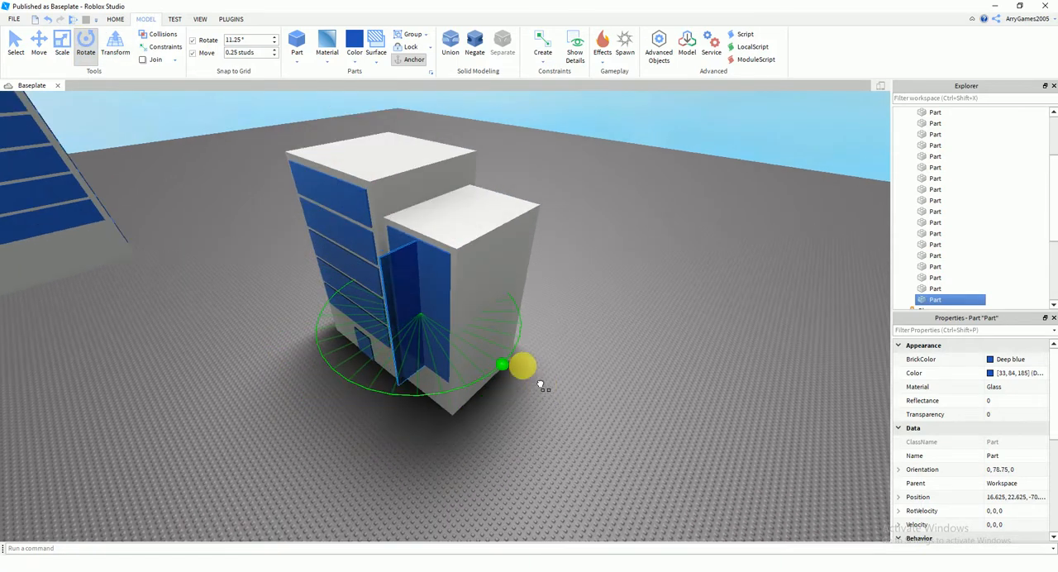
pyautogui.moveTo(523, 366); pyautogui.dragTo(528, 360)
pyautogui.scroll(3, 477, 334)
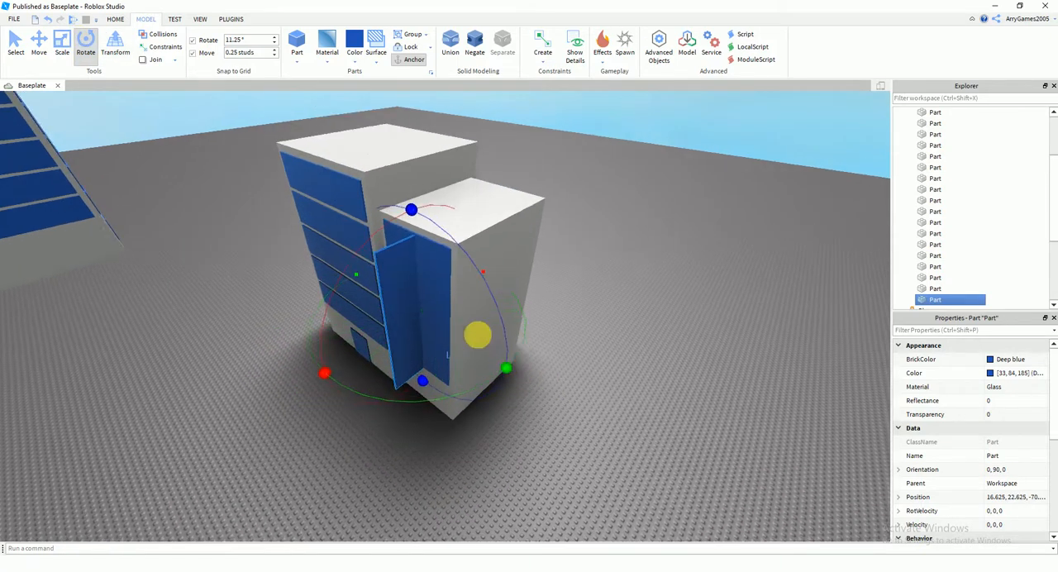
# Move the rotated window copy onto the lower block's outer side face, at position 8.875, 22.875, -77.625
pyautogui.click(42, 42)
pyautogui.scroll(5, 376, 170)
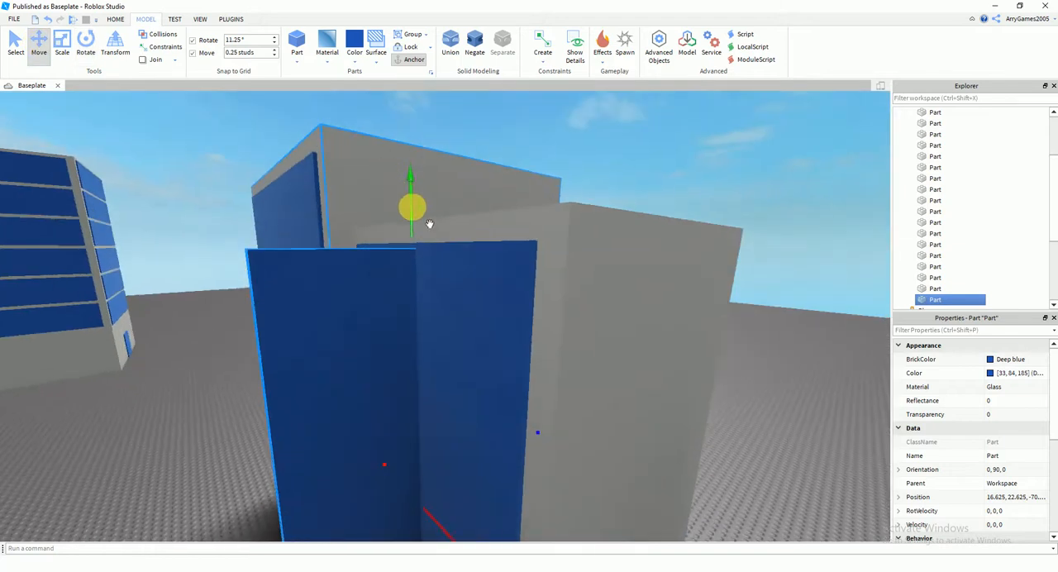
pyautogui.moveTo(412, 208); pyautogui.dragTo(411, 204)
pyautogui.moveTo(505, 308); pyautogui.dragTo(443, 359, button='right')
pyautogui.scroll(-5, 443, 359)
pyautogui.moveTo(462, 396); pyautogui.dragTo(514, 401)
pyautogui.moveTo(514, 391); pyautogui.dragTo(515, 390, button='right')
pyautogui.scroll(5, 515, 389)
pyautogui.scroll(-2, 515, 389)
pyautogui.moveTo(435, 479); pyautogui.dragTo(445, 477)
pyautogui.moveTo(427, 393); pyautogui.dragTo(427, 392, button='right')
pyautogui.moveTo(439, 378); pyautogui.dragTo(518, 382)
pyautogui.moveTo(518, 382); pyautogui.dragTo(482, 359, button='right')
pyautogui.moveTo(428, 435); pyautogui.dragTo(439, 431)
pyautogui.press('d')
# Set the move snap to 1 stud and widen the side window across the lower block's side face
pyautogui.click(62, 42)
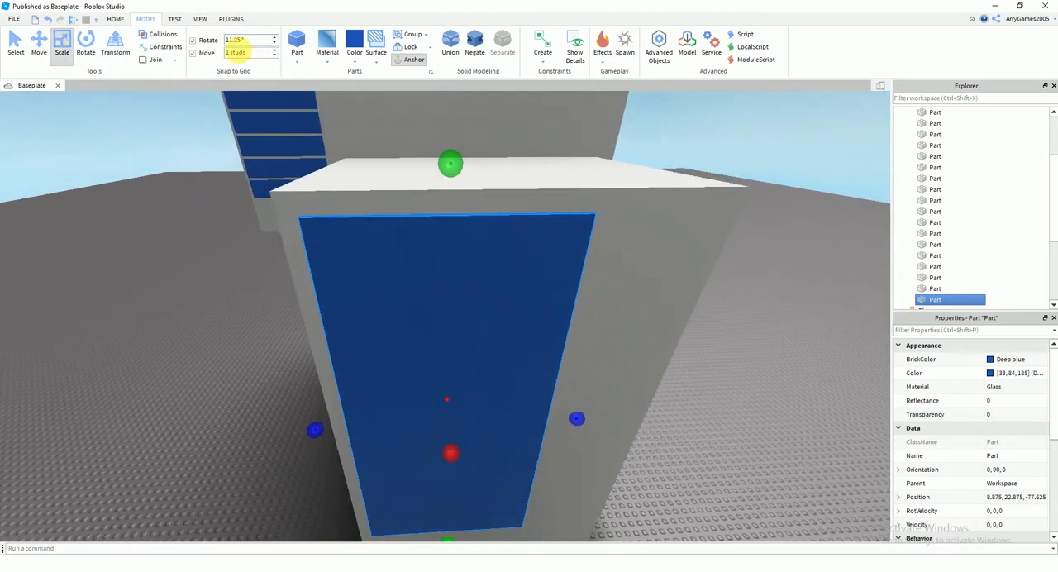
pyautogui.moveTo(501, 357); pyautogui.dragTo(504, 361, button='right')
pyautogui.press('d')
pyautogui.moveTo(495, 434); pyautogui.dragTo(612, 449)
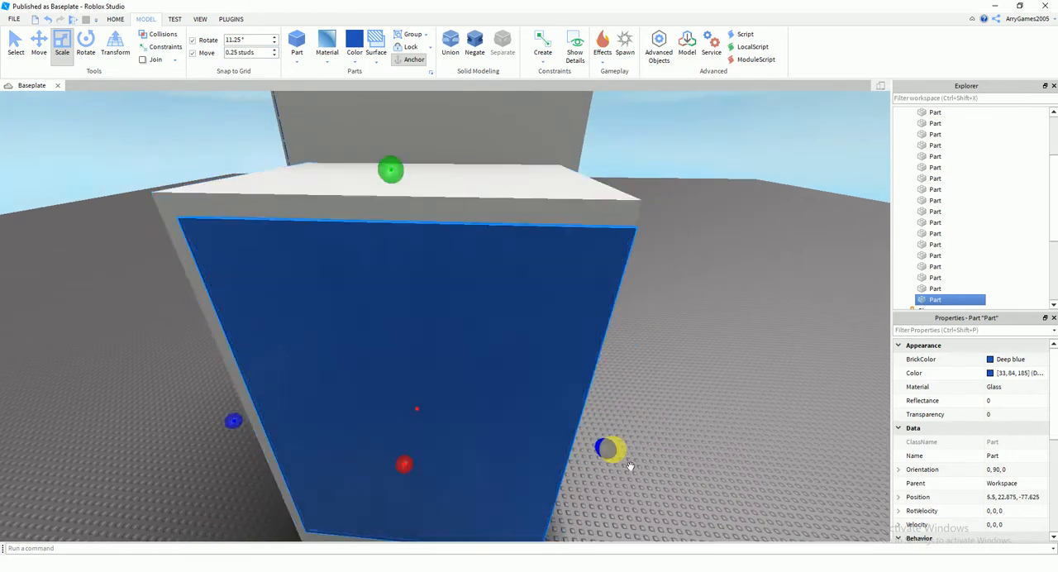
pyautogui.press('d')
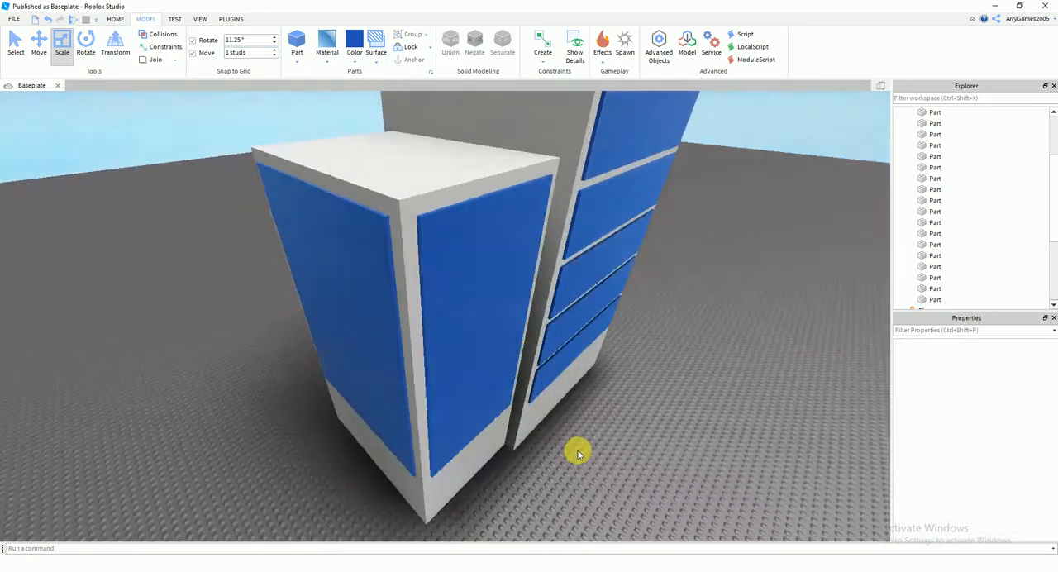
pyautogui.moveTo(573, 449); pyautogui.dragTo(578, 453, button='right')
pyautogui.press('w')
pyautogui.press('s')
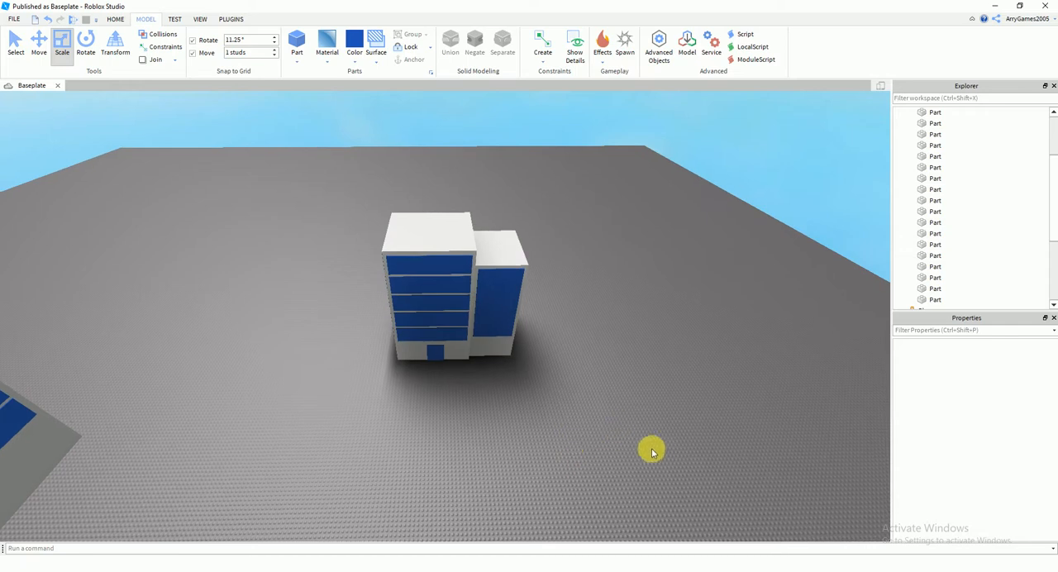
# Try grouping all 21 building parts into one model, and ungroup them again
pyautogui.moveTo(533, 373); pyautogui.dragTo(328, 199)
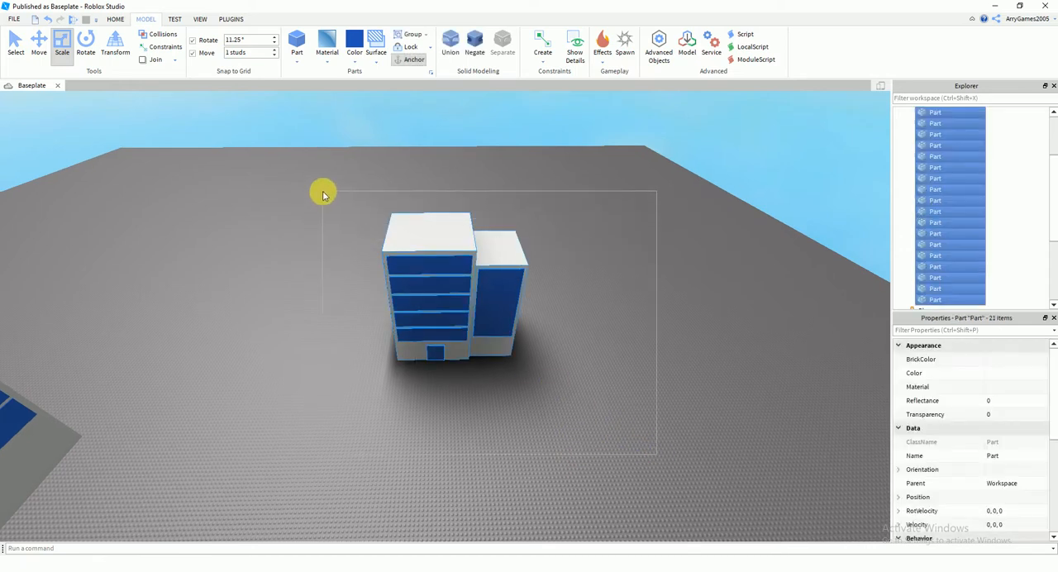
pyautogui.hotkey('ctrl', 'g')
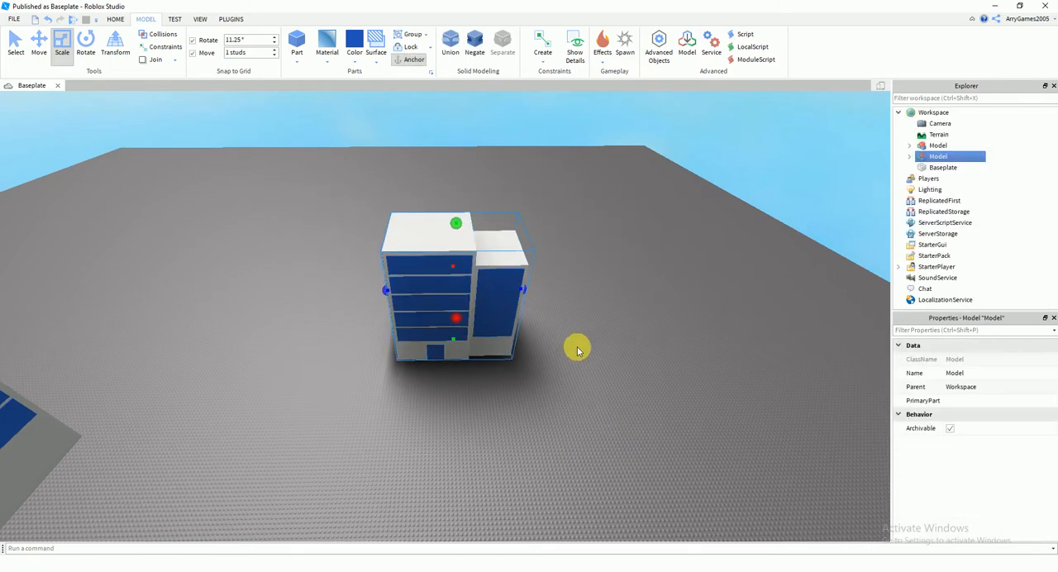
pyautogui.click(426, 36)
pyautogui.click(414, 61)
pyautogui.click(491, 172)
pyautogui.press('a')
pyautogui.press('w')
pyautogui.press('a')
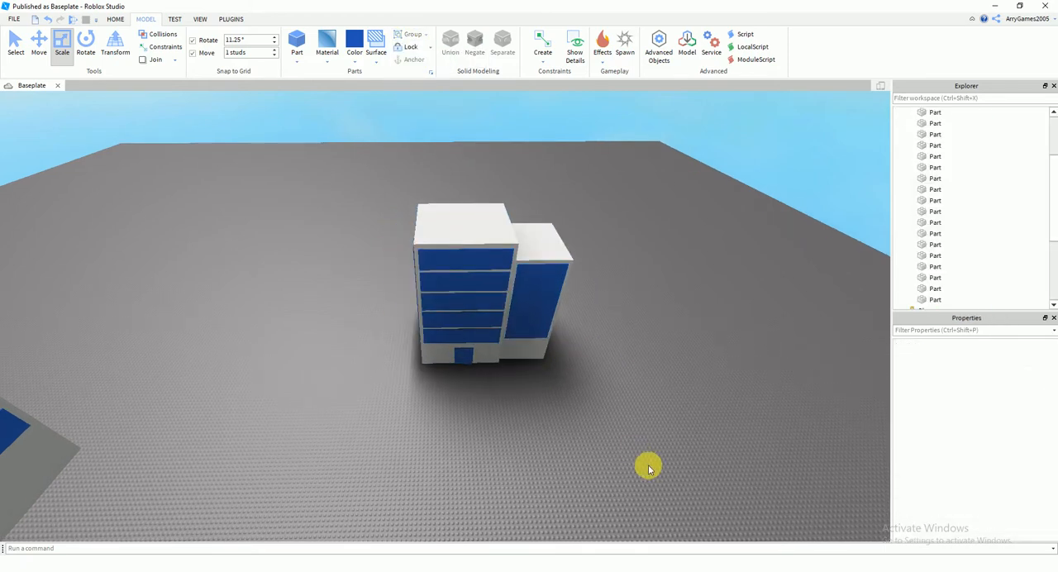
# Group the reselected building parts as a trial, ungroup them and check the individual window parts
pyautogui.moveTo(650, 374); pyautogui.dragTo(364, 177)
pyautogui.press('w')
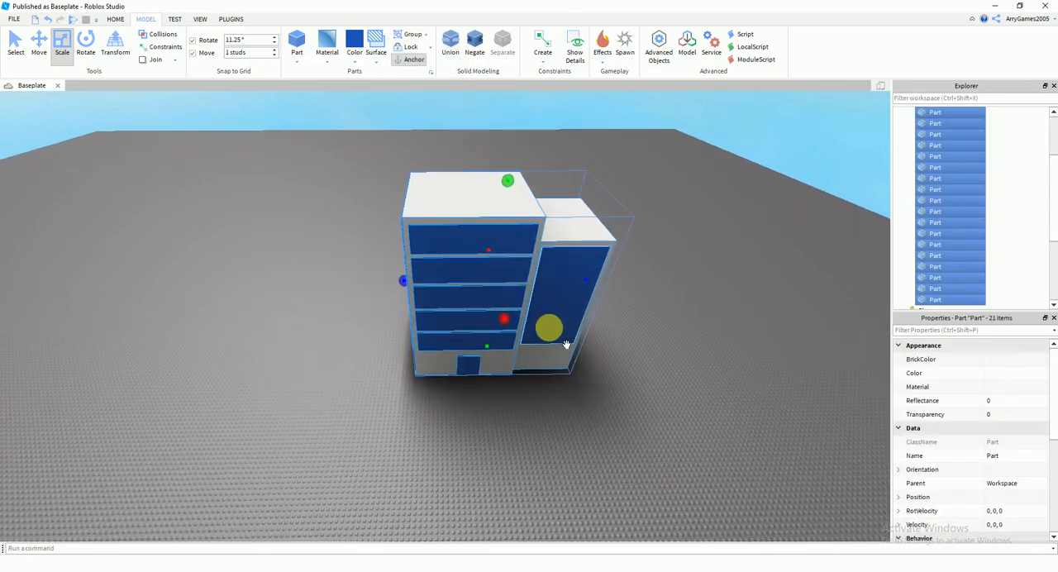
pyautogui.hotkey('ctrl', 'g')
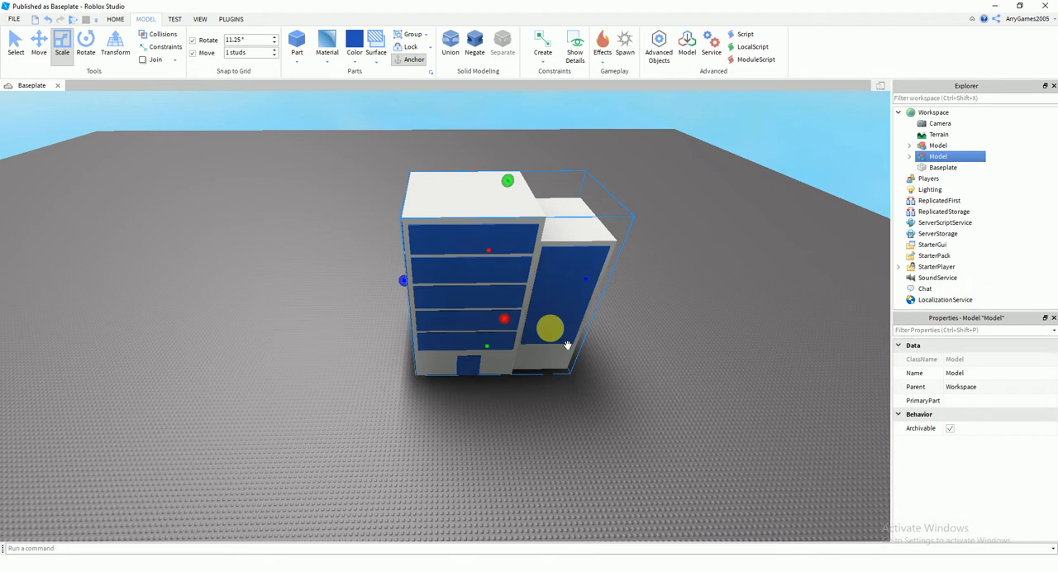
pyautogui.hotkey('ctrl', 'u')
pyautogui.click(646, 376)
pyautogui.moveTo(647, 376); pyautogui.dragTo(598, 355, button='right')
pyautogui.press('a')
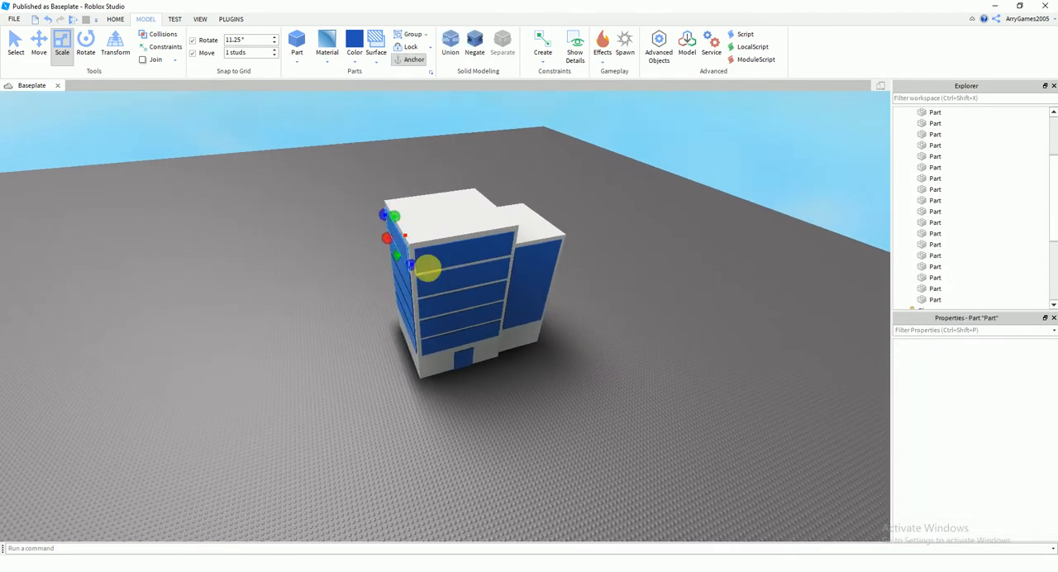
pyautogui.click(405, 249)
pyautogui.click(463, 256)
# Select every part of the two-block building and group them into a single model
pyautogui.moveTo(630, 438); pyautogui.dragTo(297, 160)
pyautogui.hotkey('ctrl', 'g')
pyautogui.click(597, 350)
pyautogui.press('d')
pyautogui.moveTo(598, 350); pyautogui.dragTo(567, 329, button='right')
pyautogui.click(568, 355)
pyautogui.moveTo(582, 387); pyautogui.dragTo(564, 375, button='right')
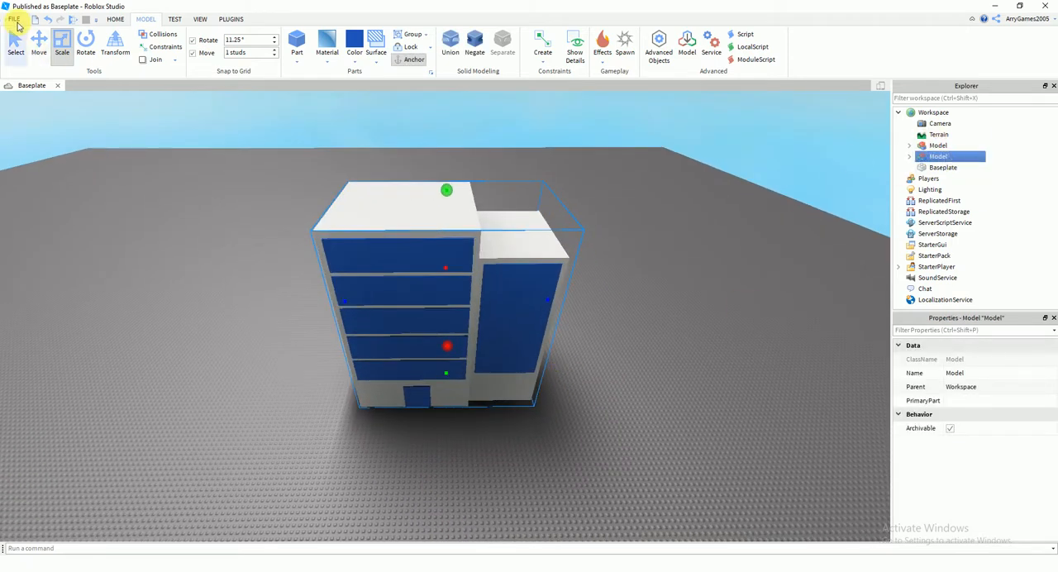
# Upload the grouped building to Roblox as a new model named Building, close the upload dialog and deselect the model
pyautogui.click(18, 21)
pyautogui.click(76, 144)
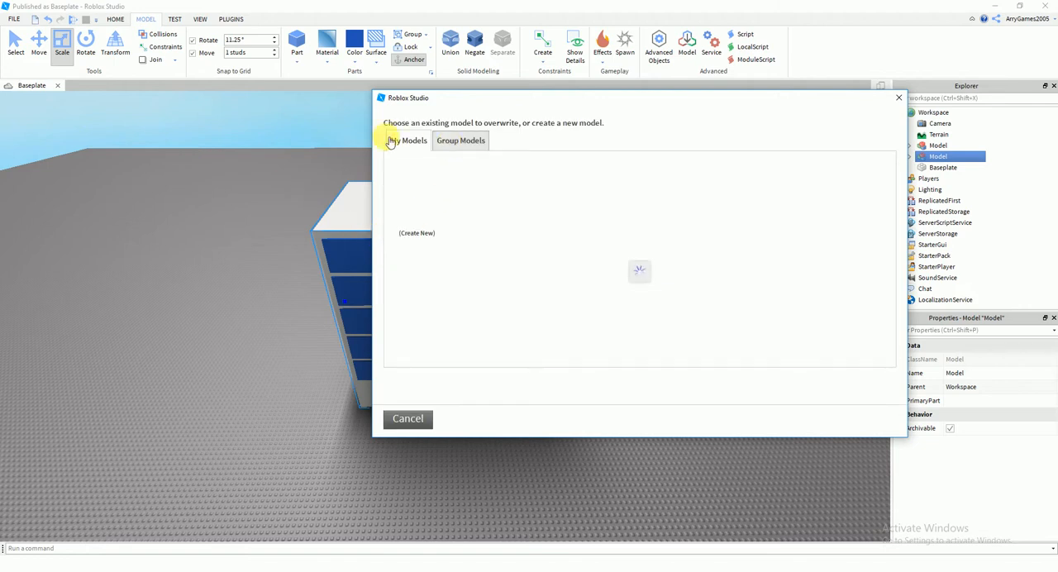
pyautogui.click(423, 205)
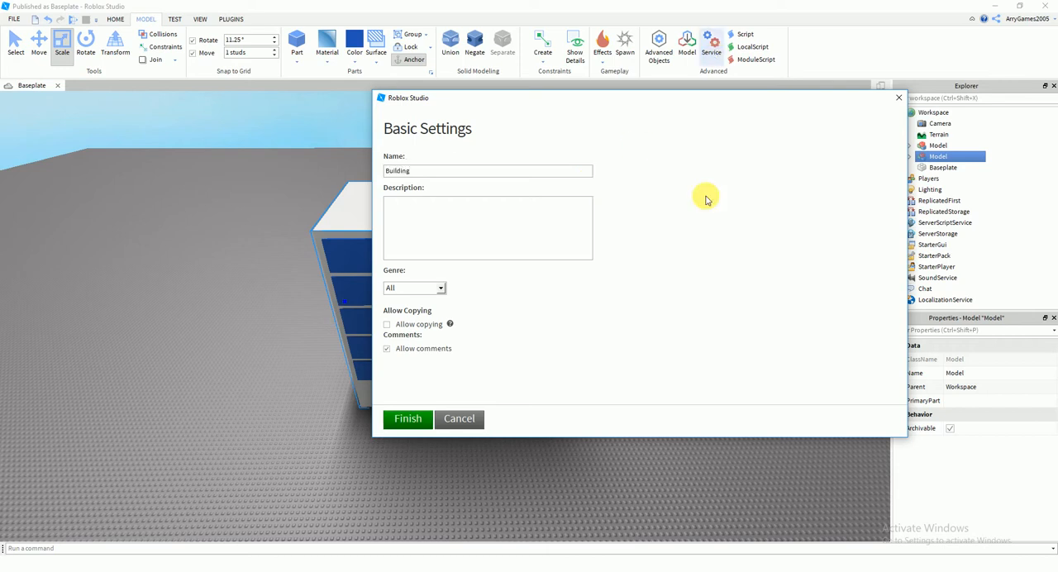
pyautogui.click(402, 419)
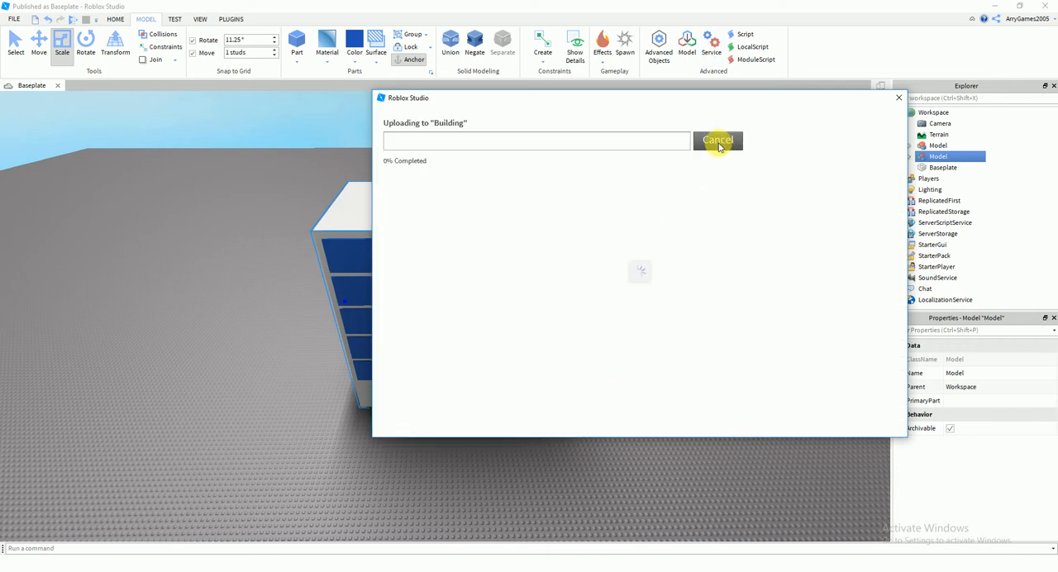
pyautogui.click(717, 141)
pyautogui.click(631, 324)
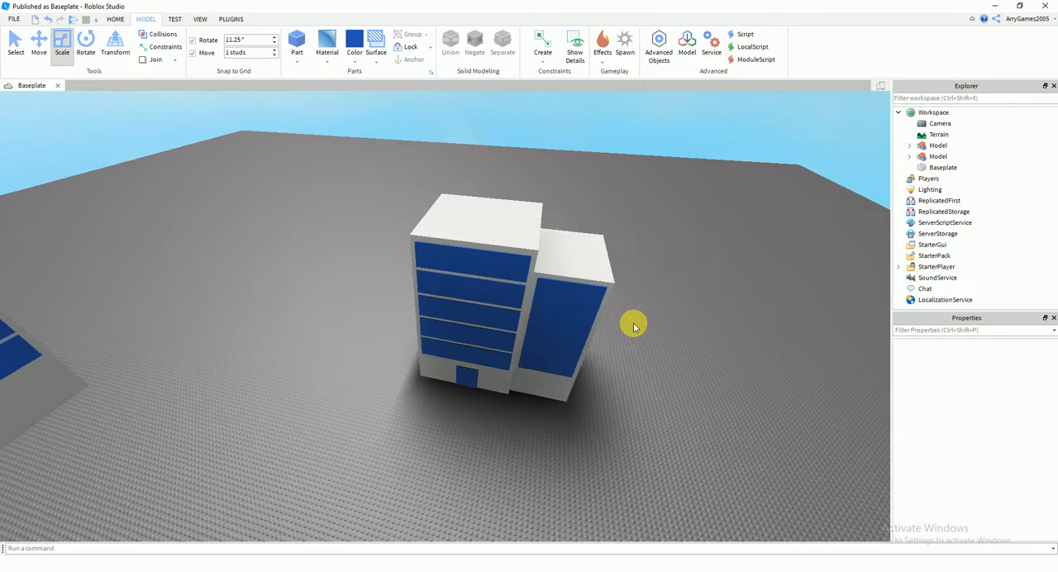